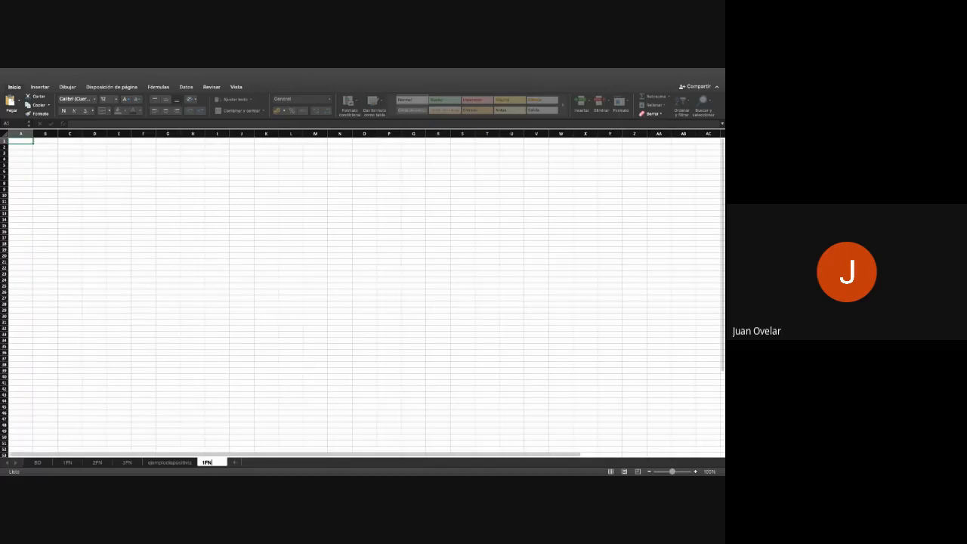
- Name the new sheet 1FN_1 and go back to the ejemplodiapositiva sheet
key("Return")
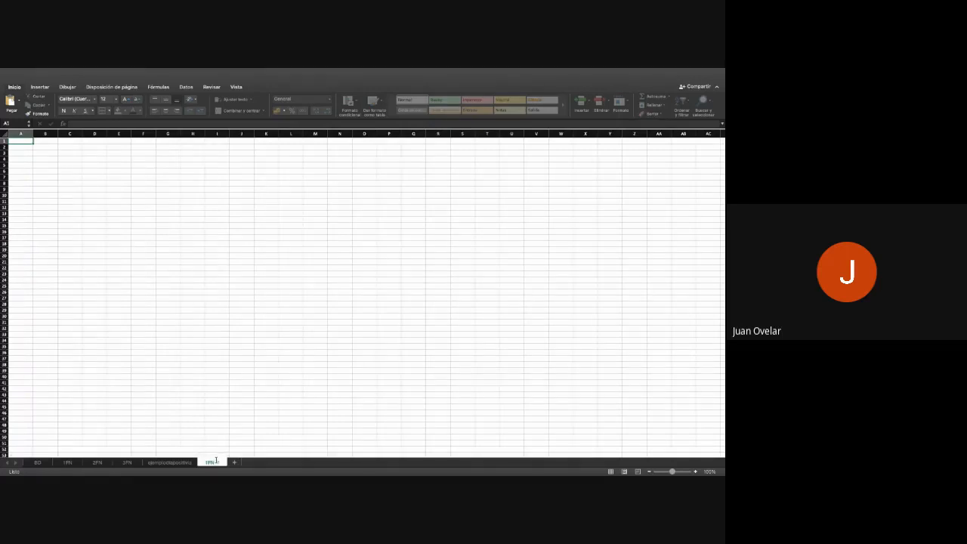
left_click(179, 463)
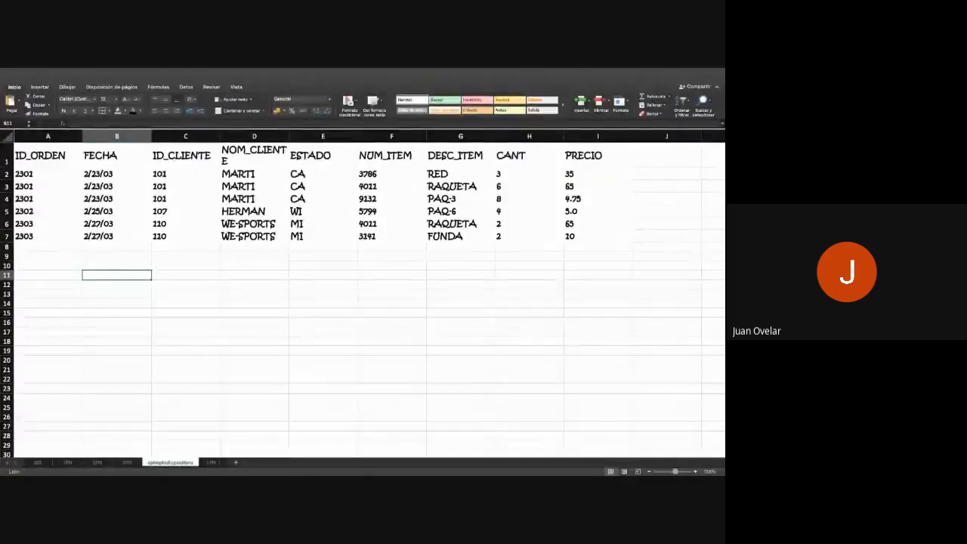
key("super+Tab")
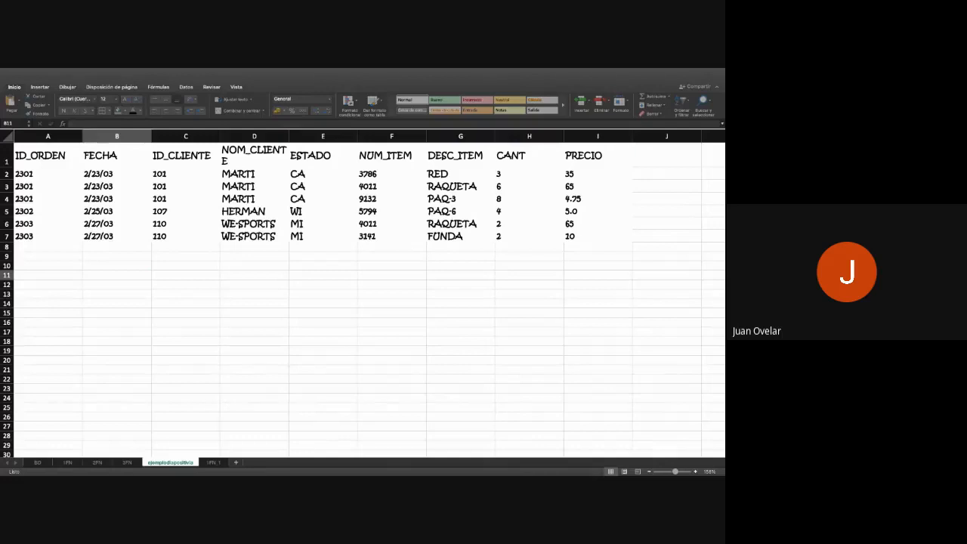
left_click(68, 196)
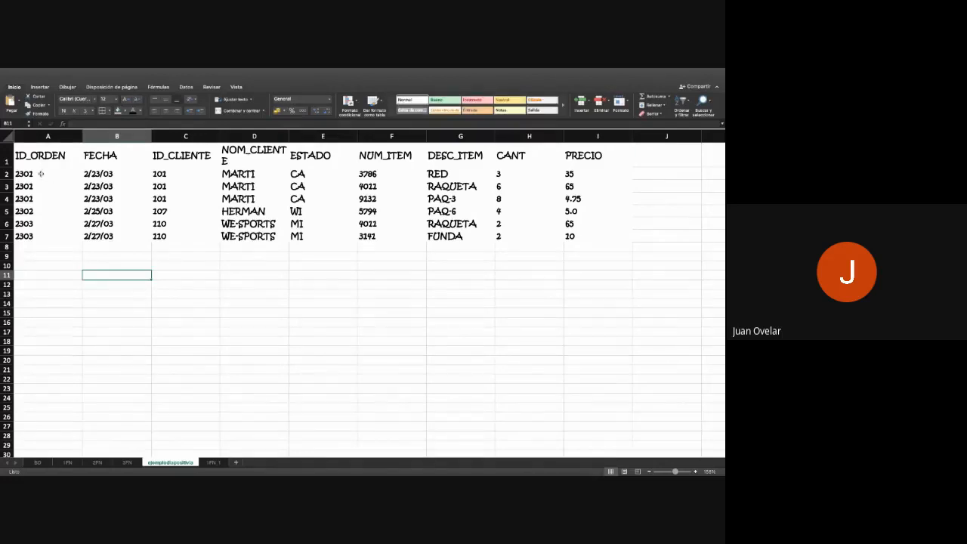
- Add borders to all cells of the table A1:I7 and shade its header row grey
left_click_drag(46, 155, 619, 239)
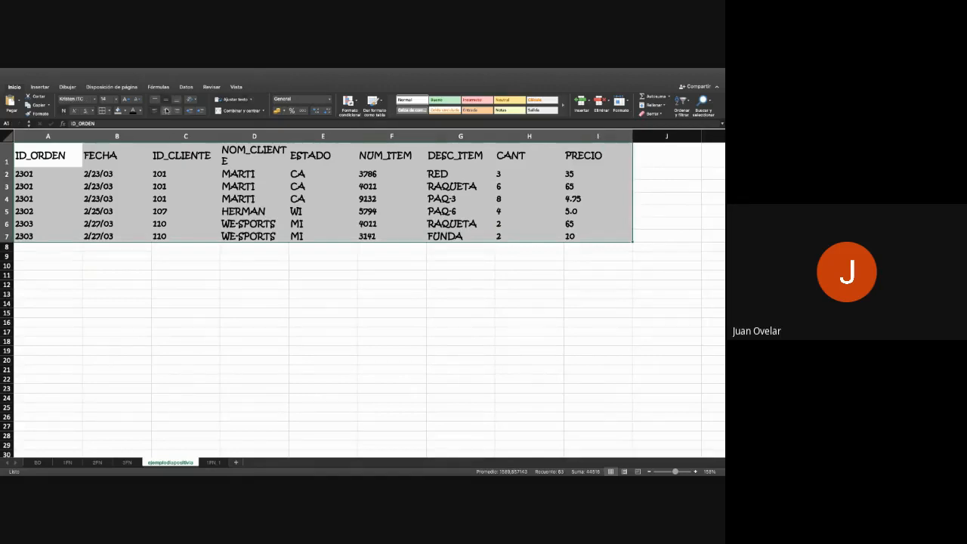
left_click(102, 112)
left_click_drag(47, 156, 590, 158)
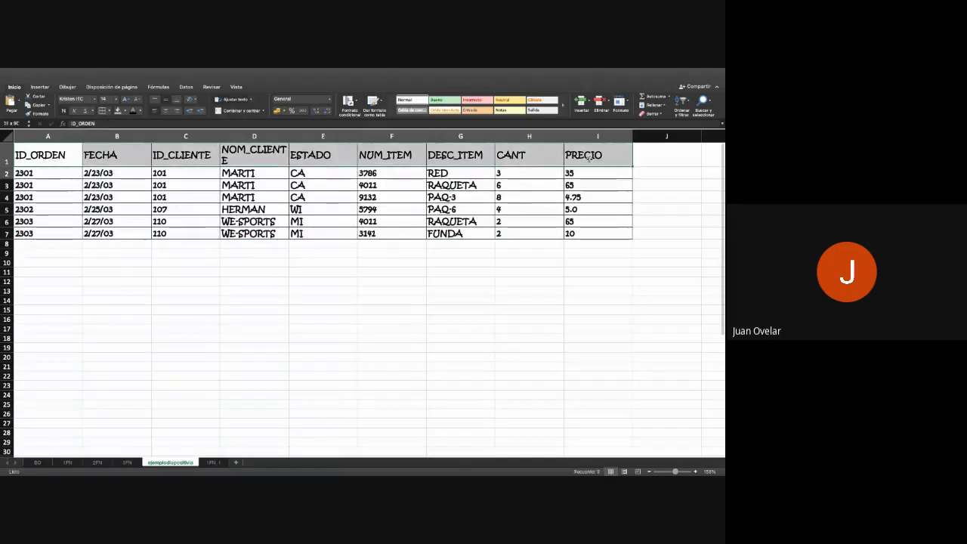
left_click(118, 111)
left_click(186, 301)
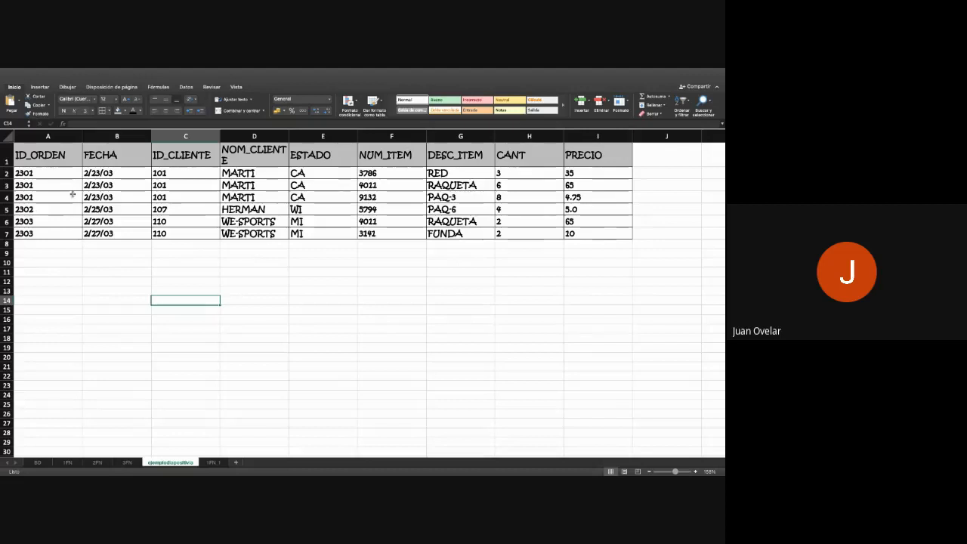
- Examine the repeated order and customer values against the item, quantity and price columns in the table's rows
left_click(53, 172)
mouse_move(54, 178)
left_mouse_down()
mouse_move(61, 195)
mouse_move(130, 191)
left_mouse_up()
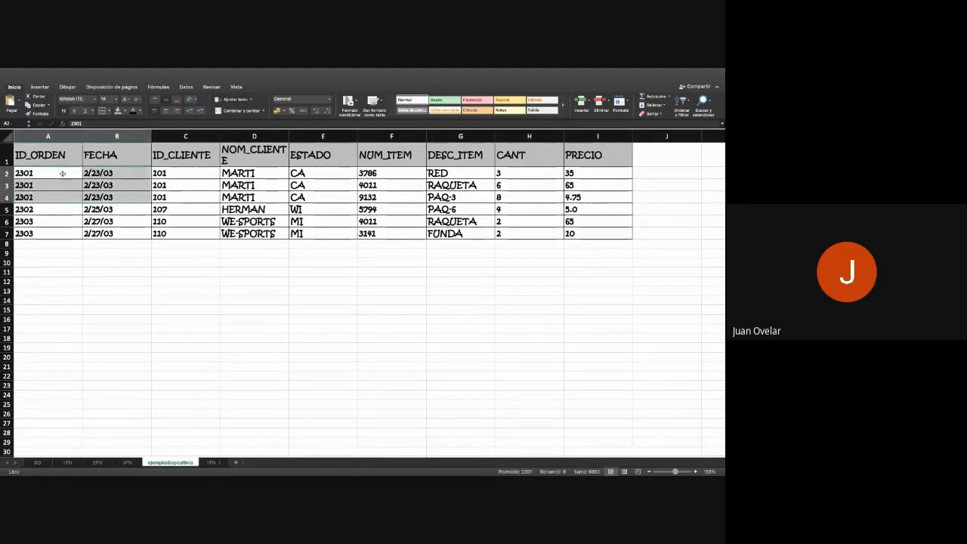
left_click(60, 173)
mouse_move(60, 177)
left_mouse_down()
mouse_move(64, 192)
mouse_move(161, 174)
left_mouse_up()
left_click(63, 172)
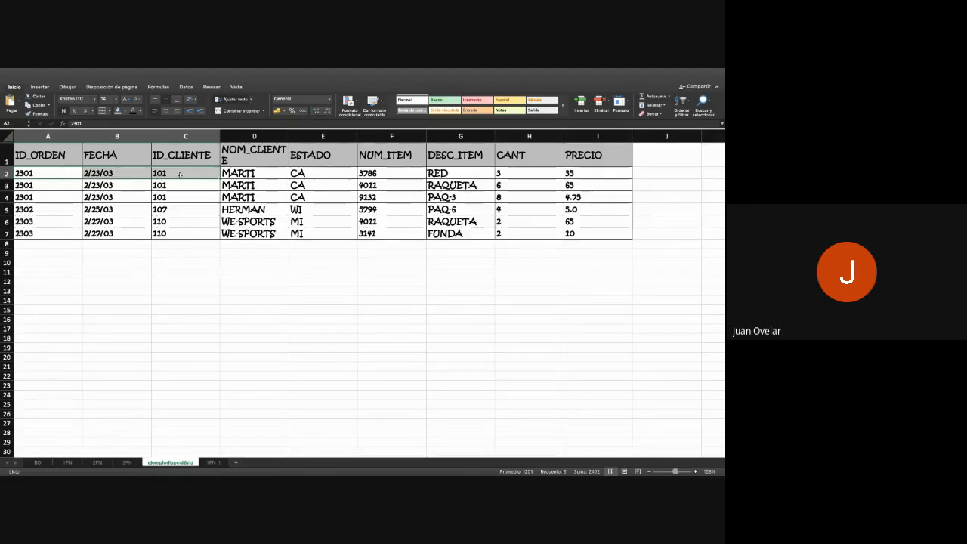
left_click(237, 174)
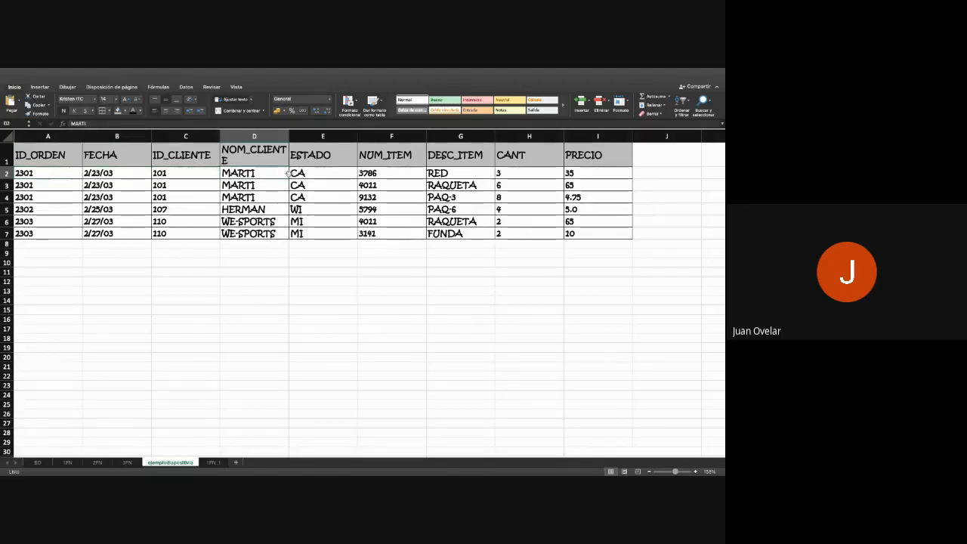
left_click(292, 174)
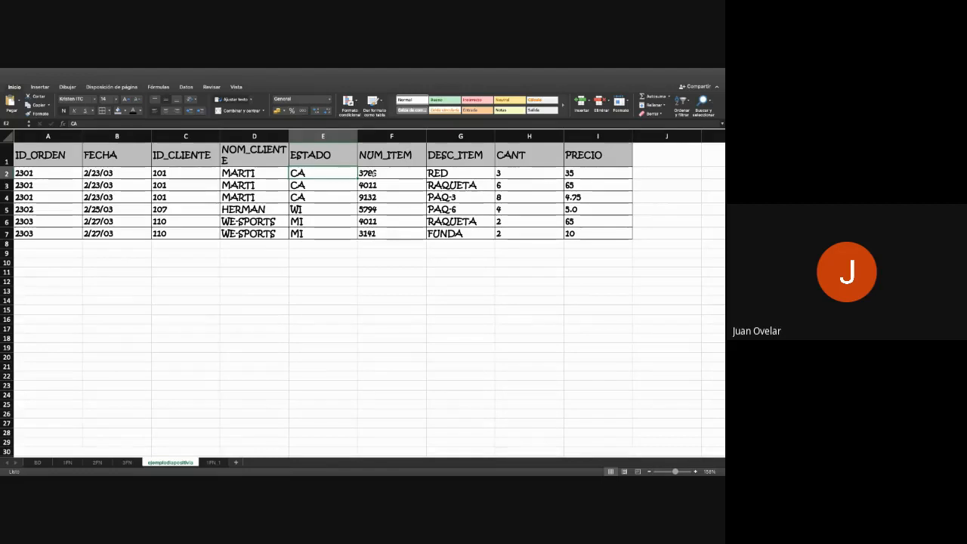
left_click(372, 173)
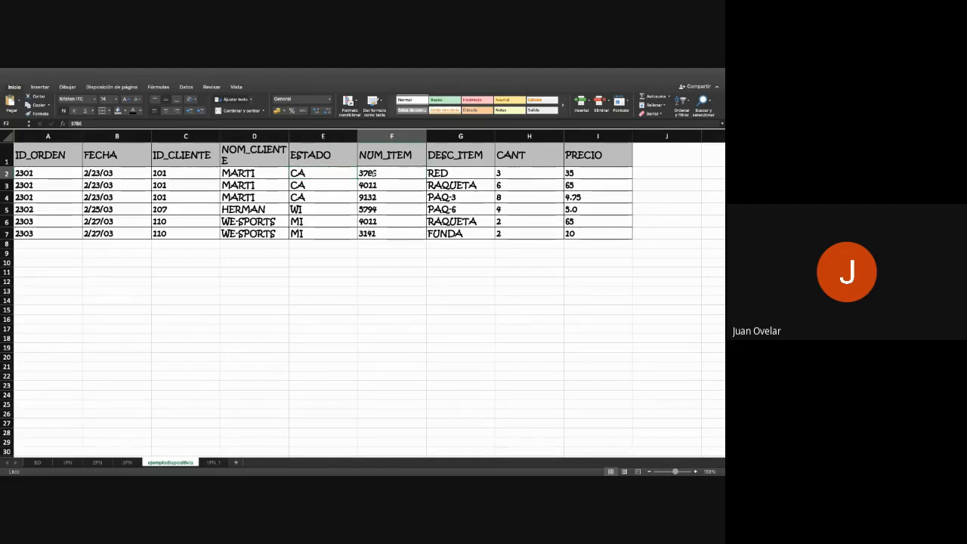
left_click(310, 173)
key("Down")
key("Down")
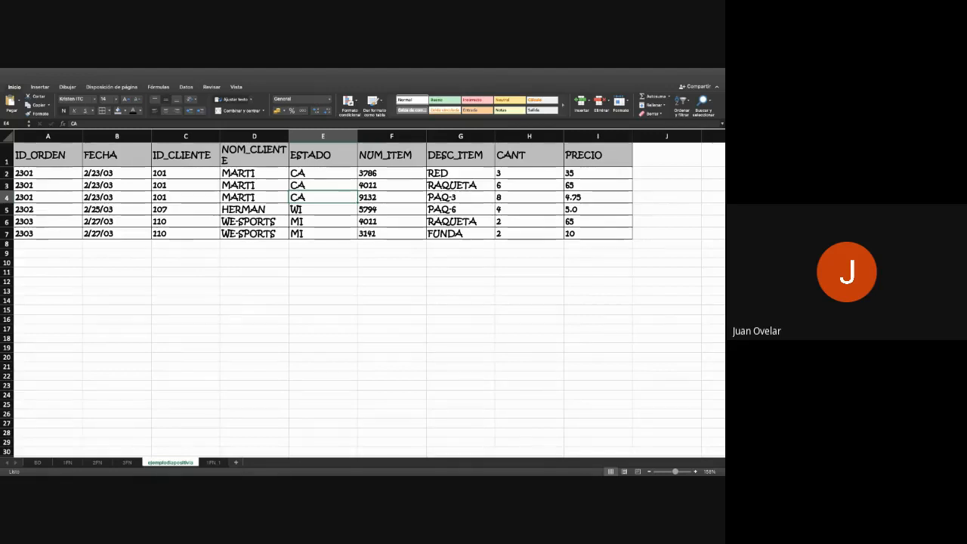
left_click(423, 173)
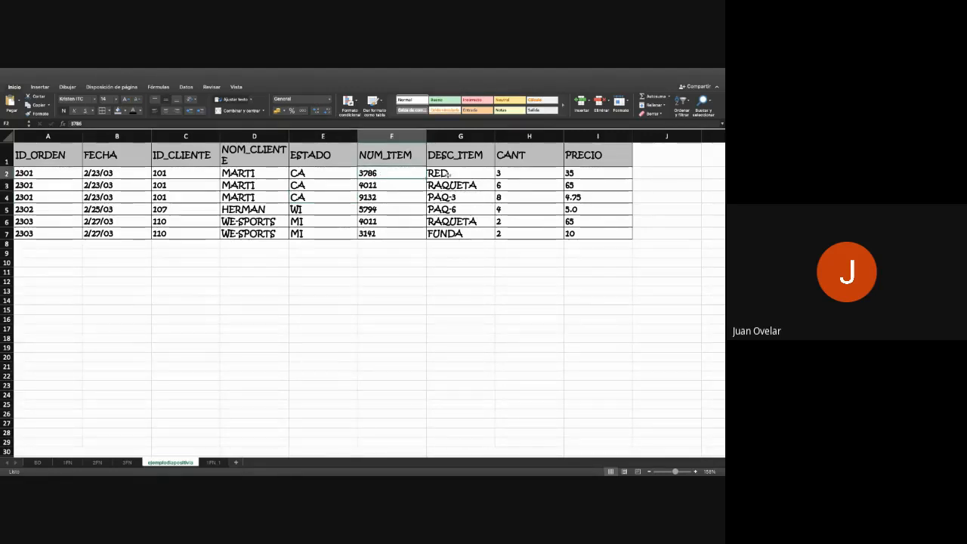
left_click(448, 174)
left_click(514, 178)
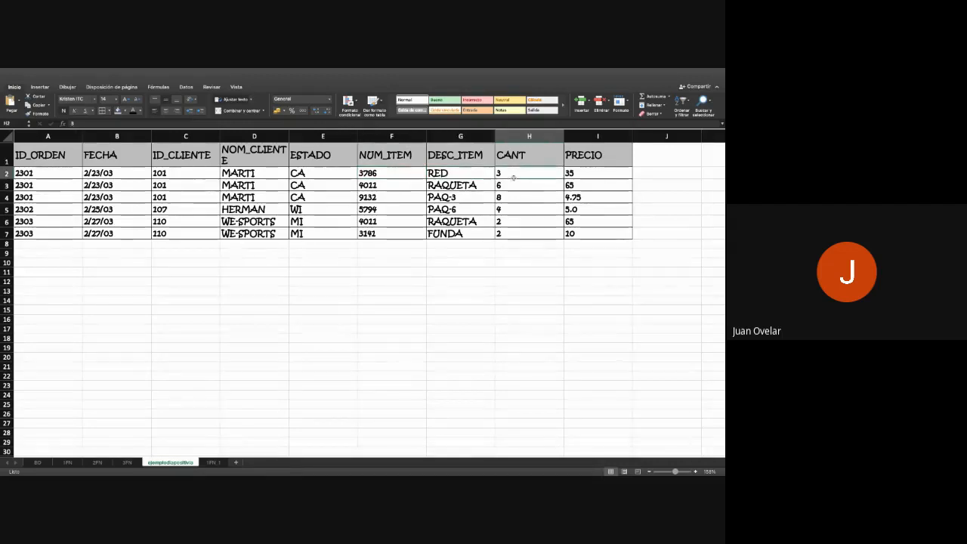
left_click(586, 182)
left_click(588, 175)
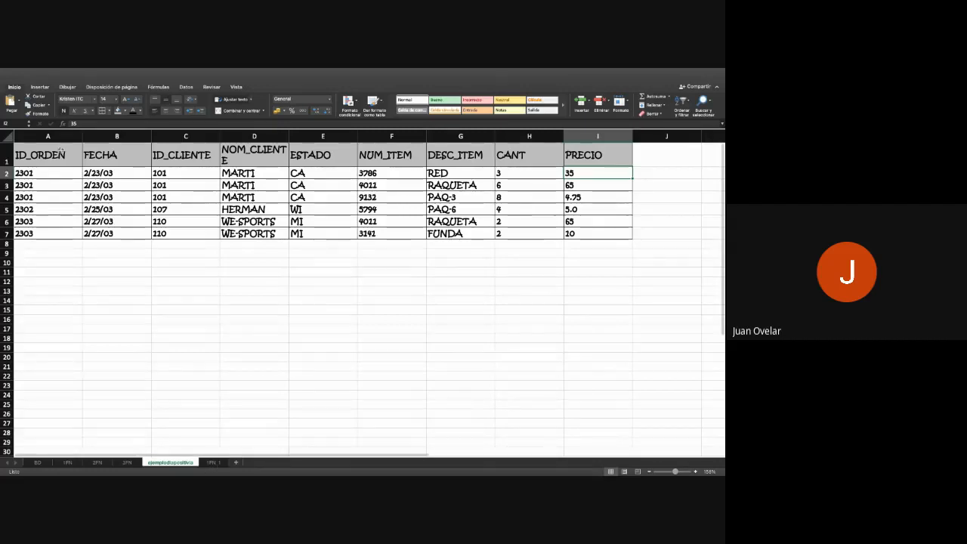
- Copy the headers ID_ORDEN through ESTADO from the ejemplodiapositiva sheet into the 1FN_1 sheet, starting at cell J6
left_click(60, 151)
left_click_drag(60, 151, 303, 154)
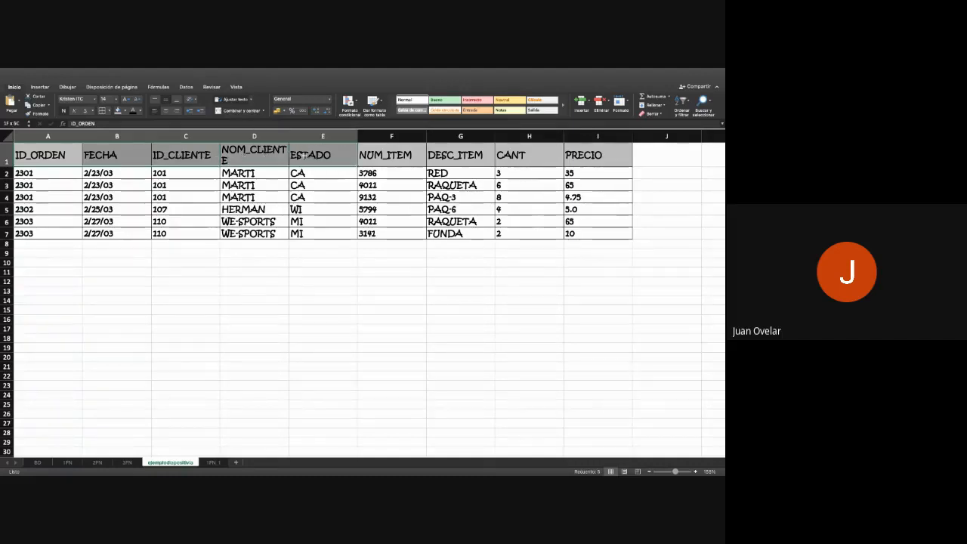
key("super+c")
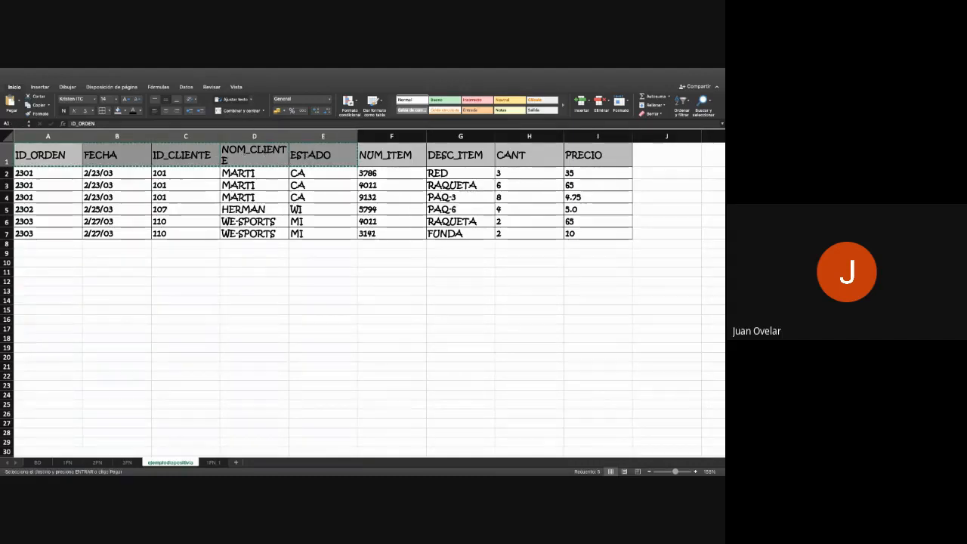
left_click(210, 461)
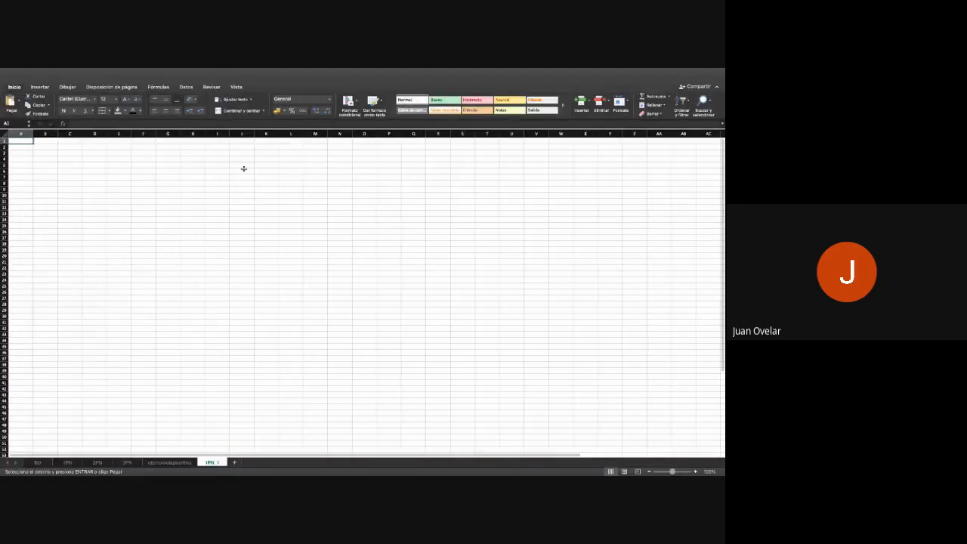
left_click(243, 169)
key("super+v")
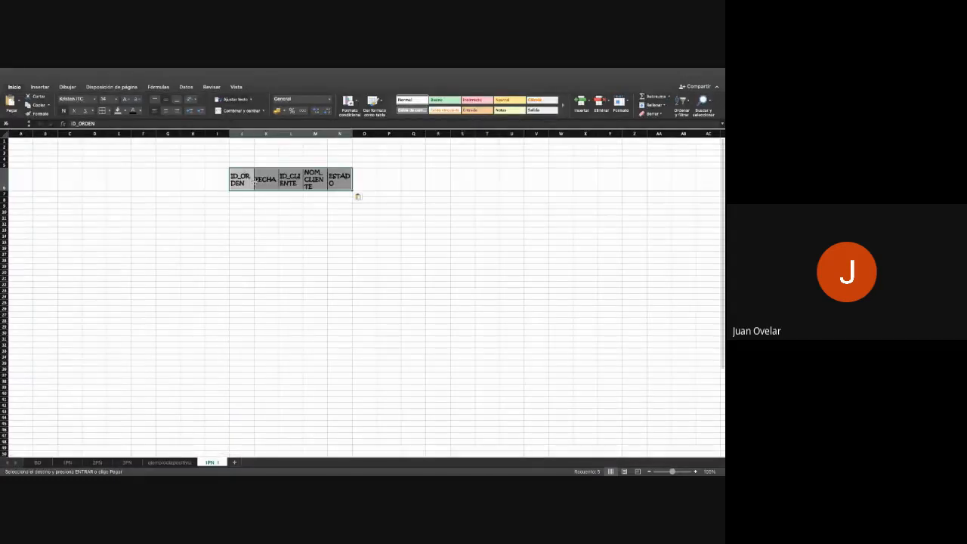
- Widen columns J to N on the 1FN_1 sheet to fit the pasted headers
double_click(254, 134)
double_click(278, 133)
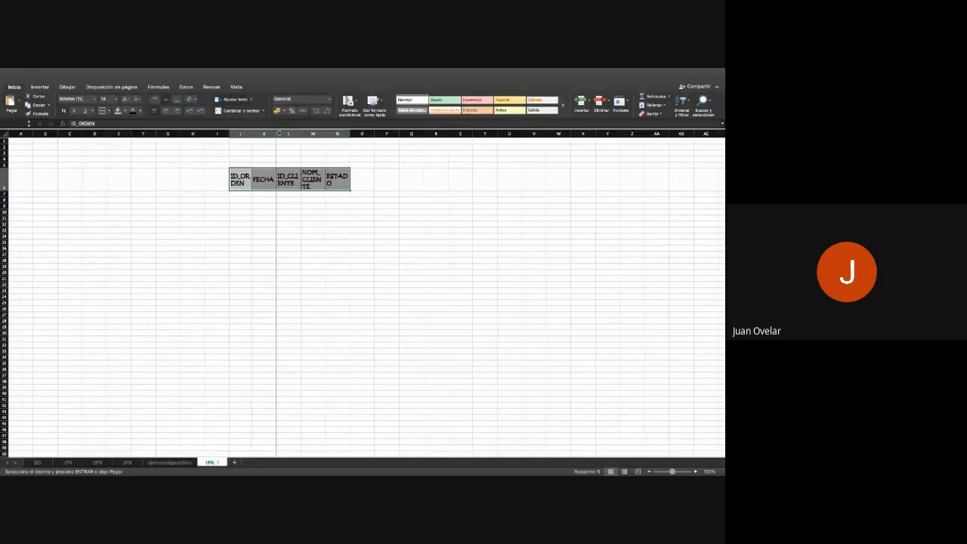
mouse_move(278, 133)
left_mouse_down()
mouse_move(309, 133)
mouse_move(271, 134)
left_mouse_up()
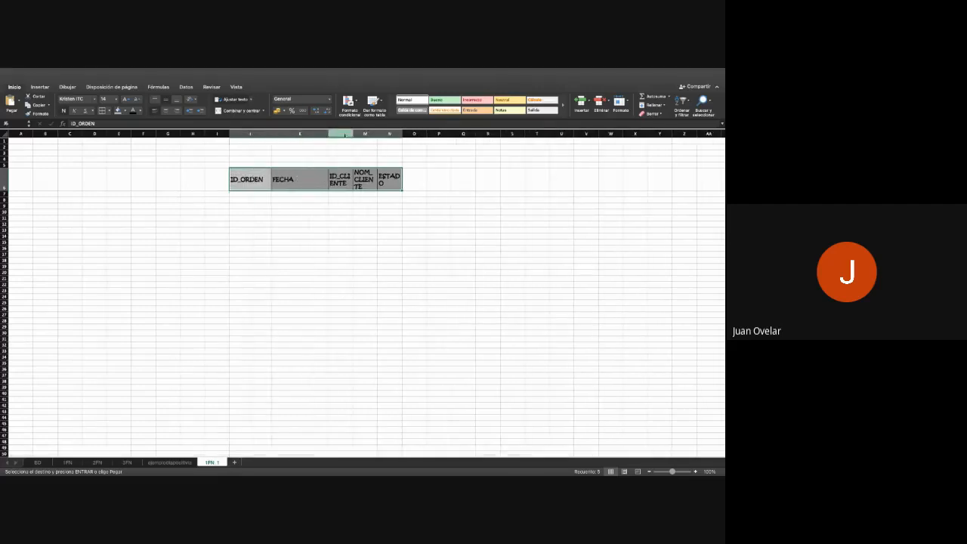
left_click_drag(353, 134, 464, 134)
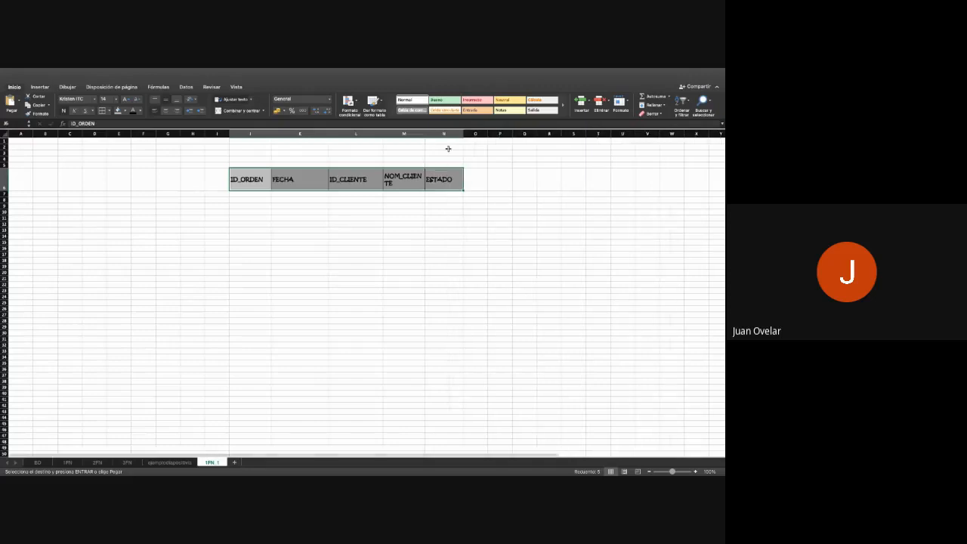
- Copy the first order's data, A2:E2 on the ejemplodiapositiva sheet, to cell J7 under the headers on 1FN_1
left_click(171, 462)
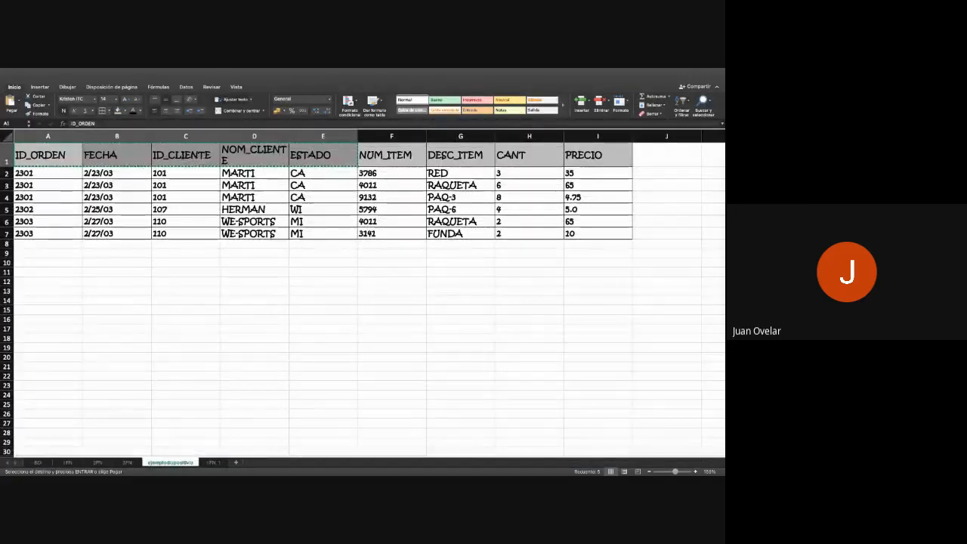
key("Escape")
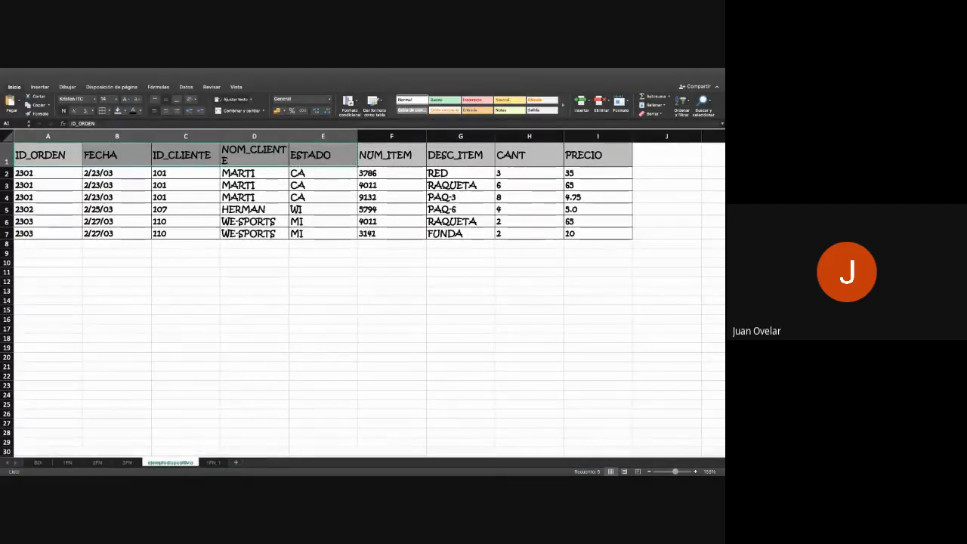
left_click(45, 172)
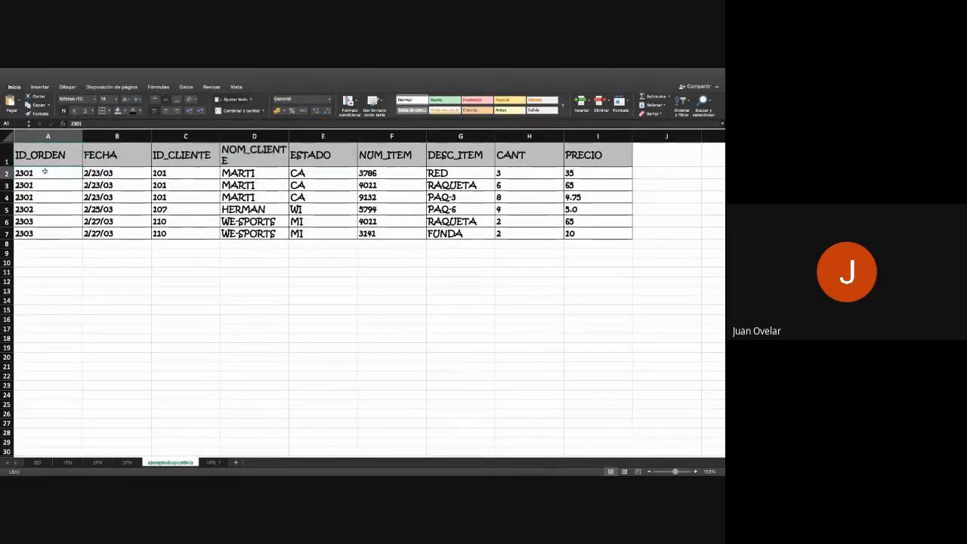
left_click_drag(44, 172, 304, 174)
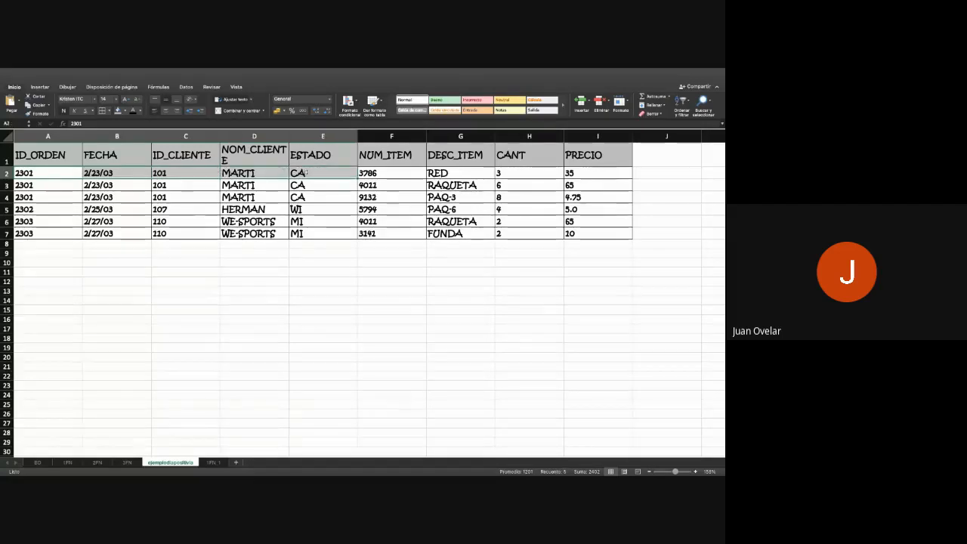
key("ctrl+c")
left_click(212, 462)
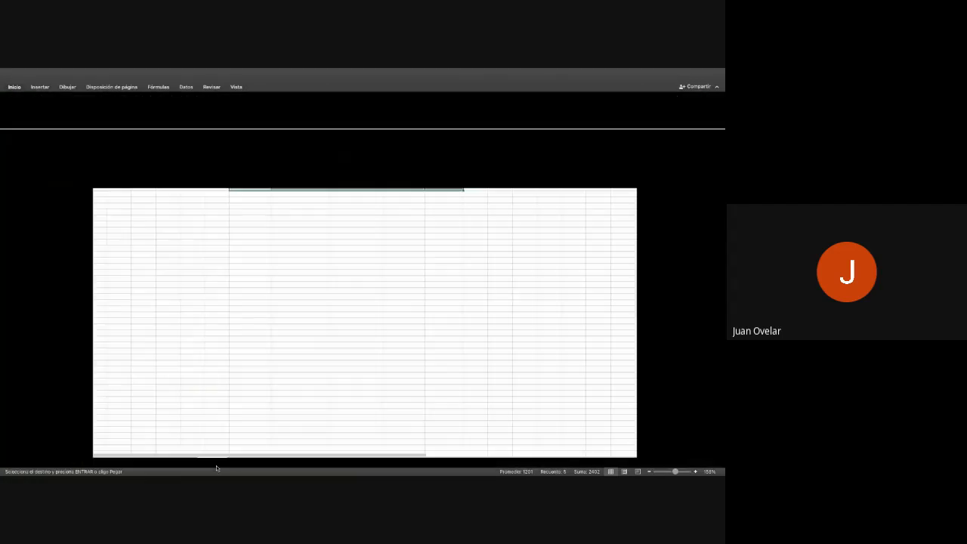
left_click(250, 194)
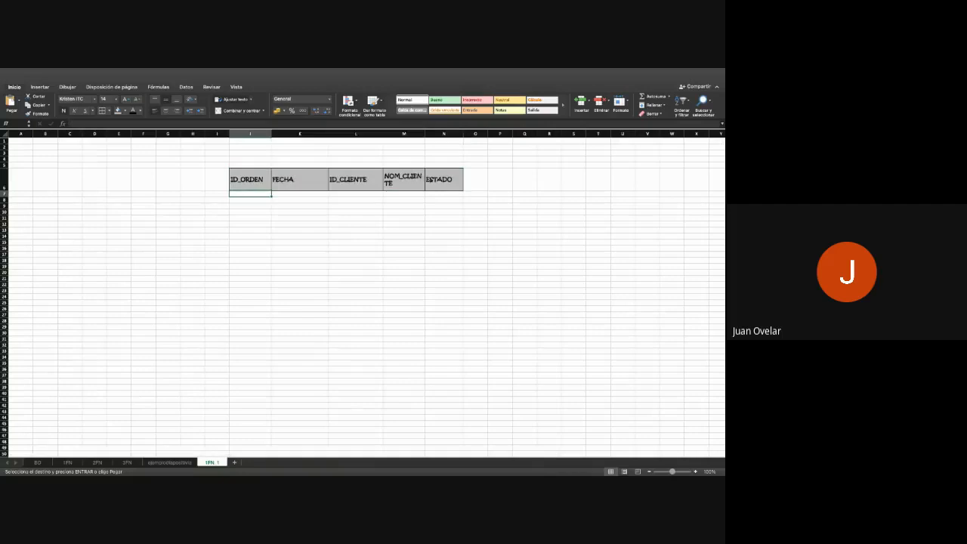
key("super+v")
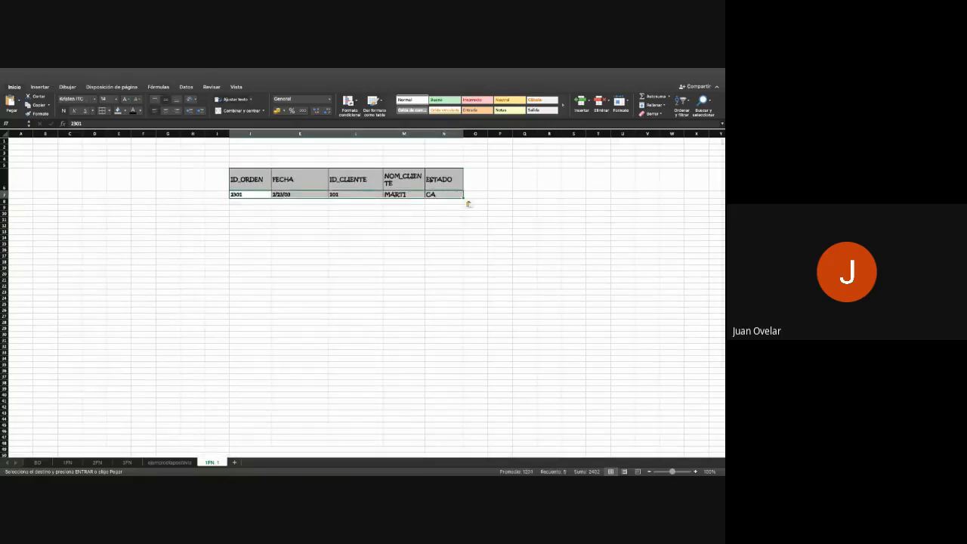
- Copy the second order's data, A5:E5 on the ejemplodiapositiva sheet, to cell J8 on the 1FN_1 sheet
left_click(170, 462)
left_click_drag(51, 210, 318, 210)
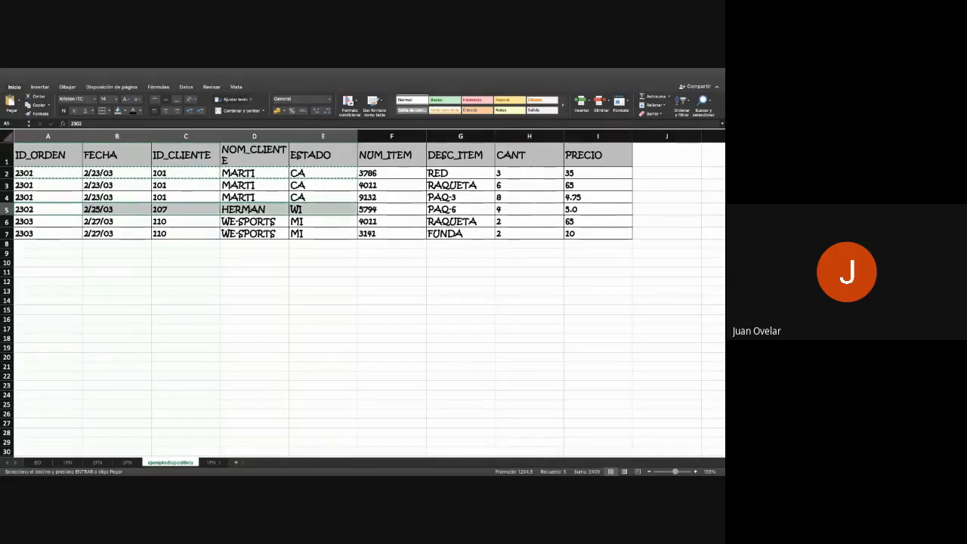
left_click(213, 462)
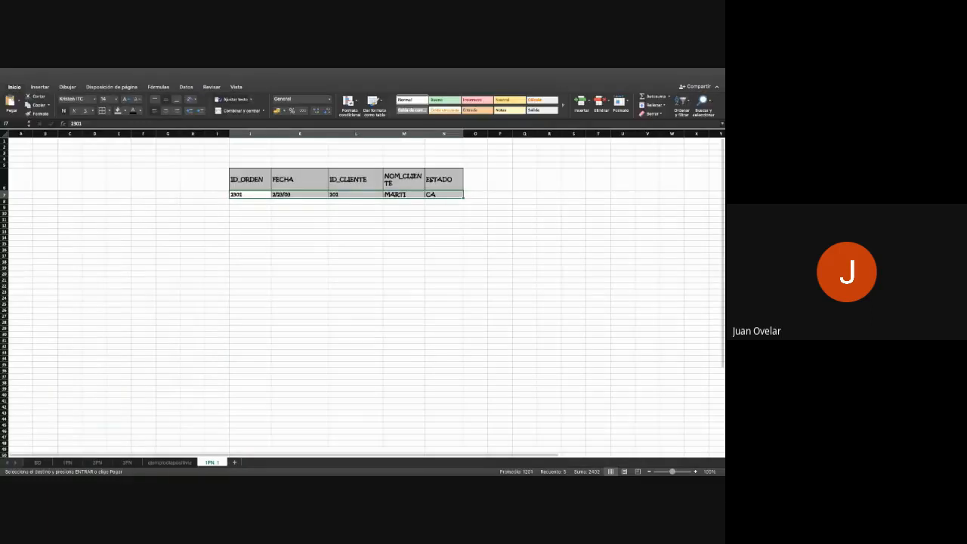
left_click(250, 202)
key("ctrl+v")
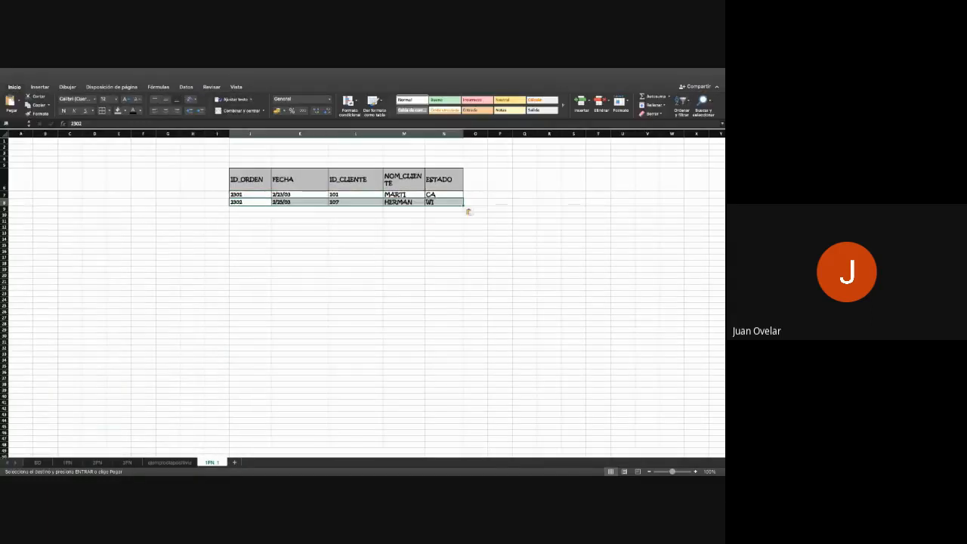
- Copy the third order's data, A6:E6 on the ejemplodiapositiva sheet, to cell J9 on the 1FN_1 sheet
left_click(173, 462)
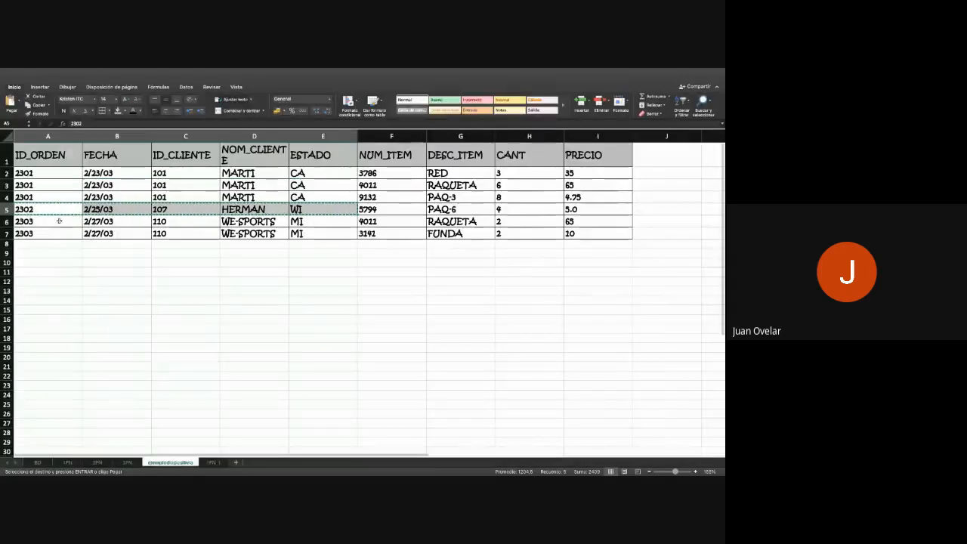
left_click_drag(58, 221, 391, 221)
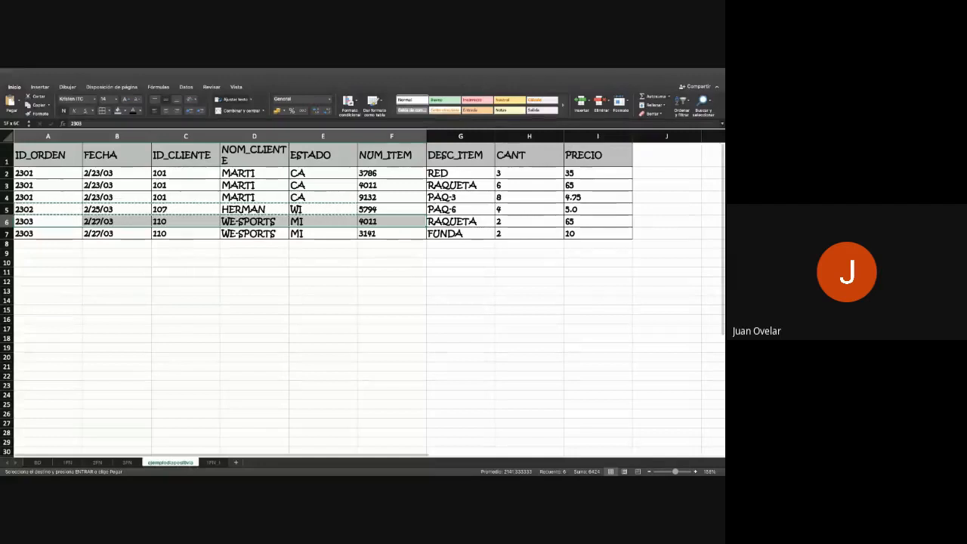
left_click_drag(391, 221, 324, 222)
key("ctrl+c")
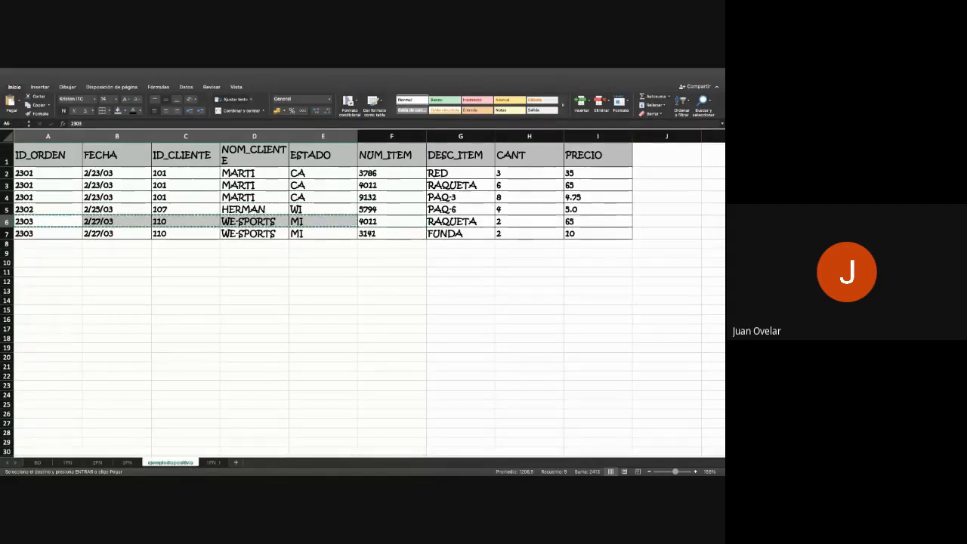
left_click(212, 462)
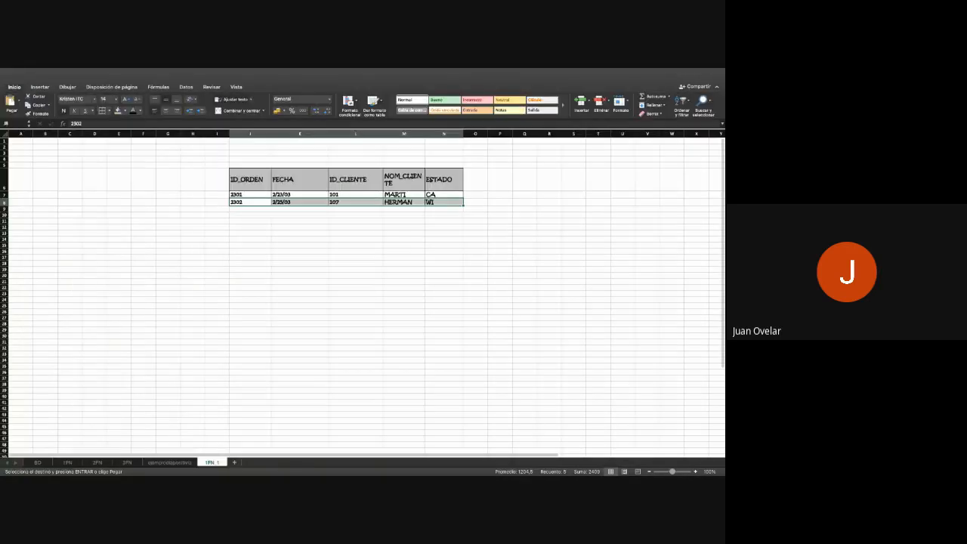
left_click(250, 209)
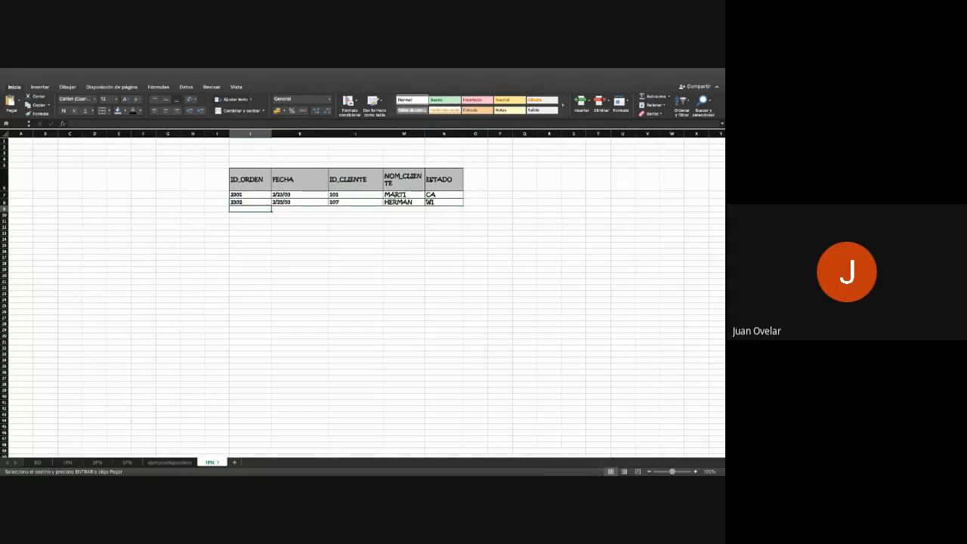
key("ctrl+v")
left_click(356, 373)
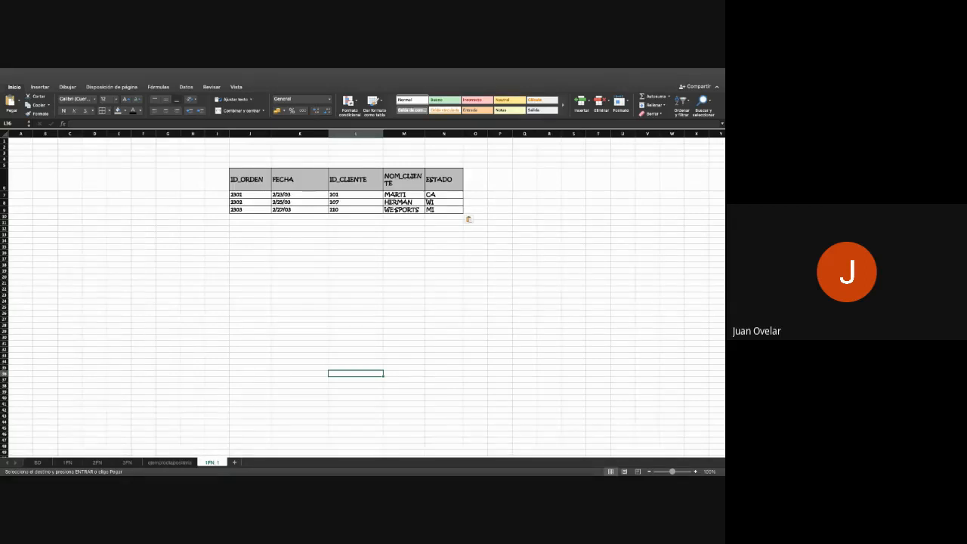
- Compare the first order's fields in row 7 of 1FN_1 with the repeated order rows on the ejemplodiapositiva sheet
left_click(251, 195)
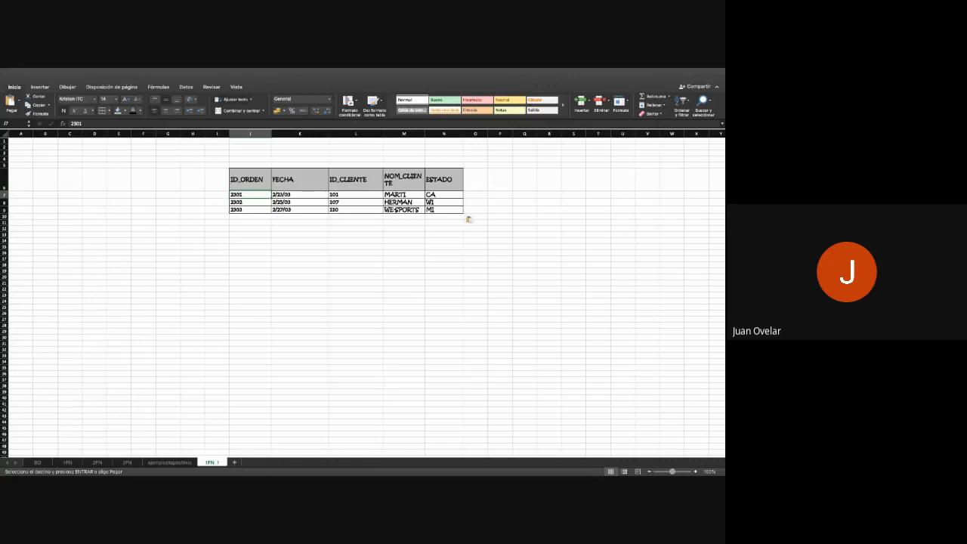
left_click(300, 195)
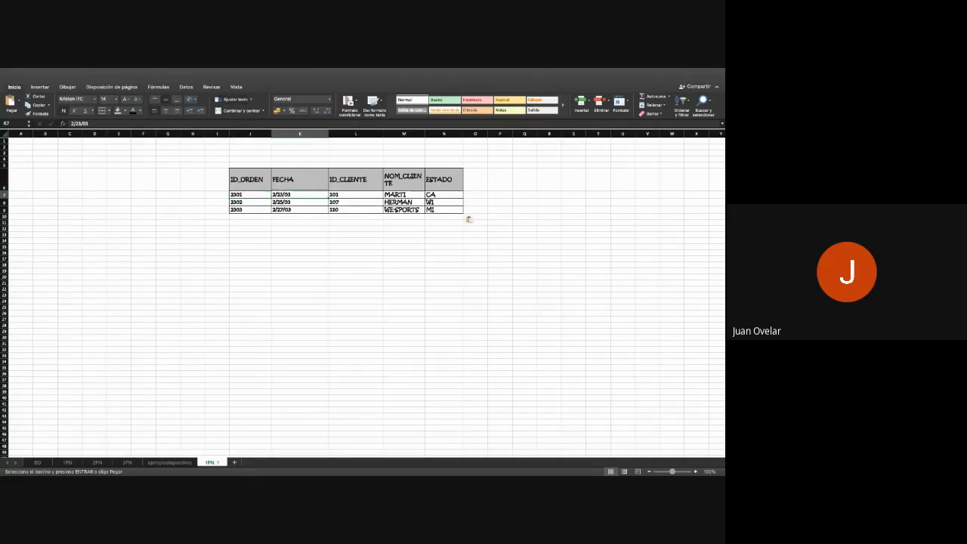
left_click(356, 195)
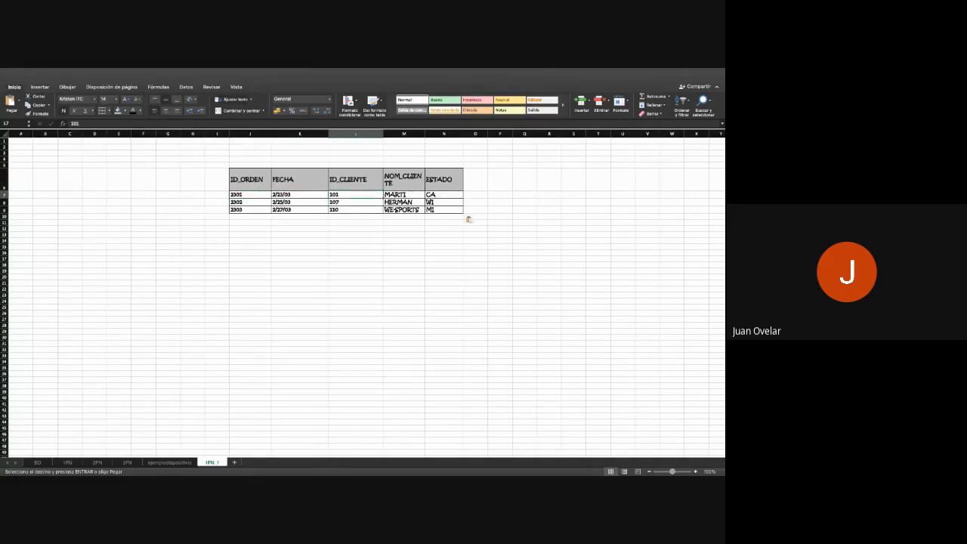
left_click(403, 195)
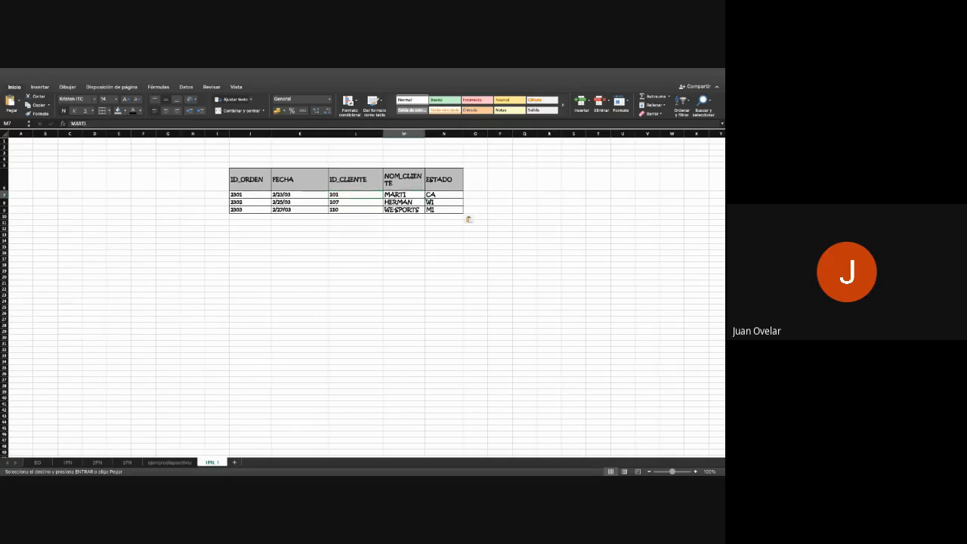
left_click(444, 195)
left_click(169, 462)
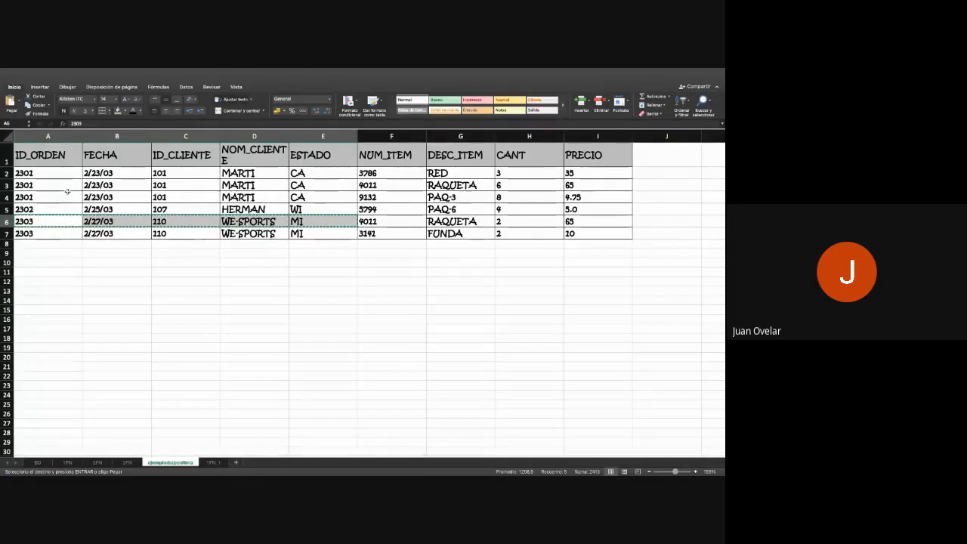
left_click_drag(66, 182, 67, 191)
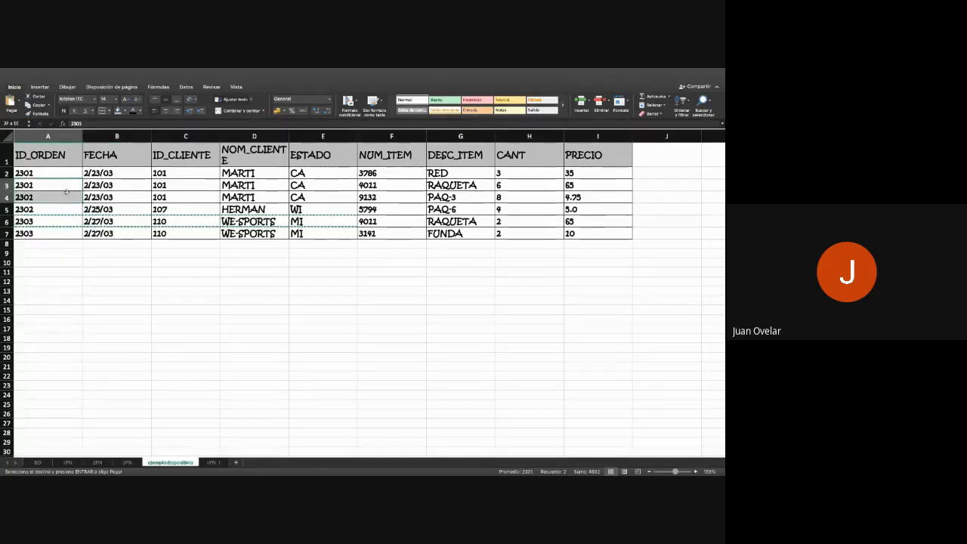
left_click(139, 186)
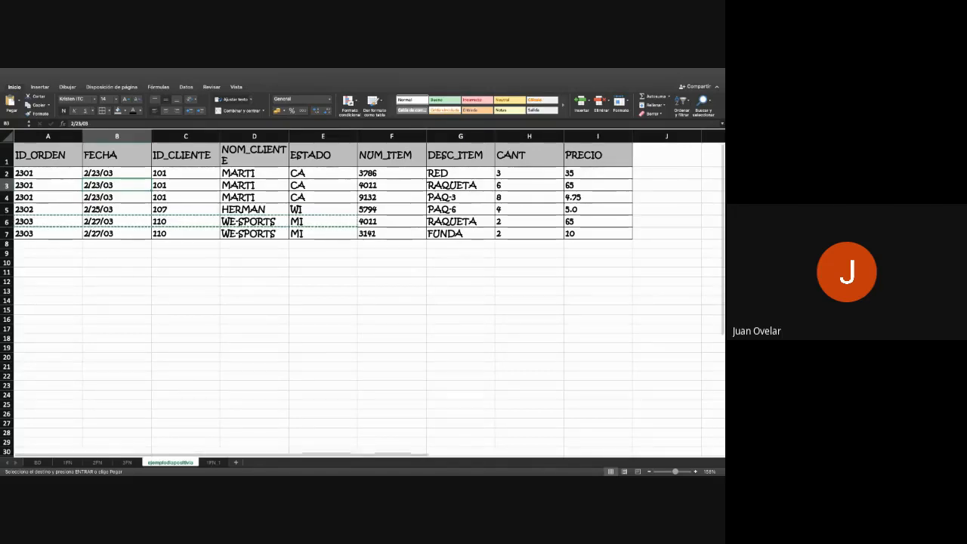
- Fill the order and customer data in A2:E7 on the ejemplodiapositiva sheet with yellow
left_click(47, 150)
left_click_drag(47, 150, 254, 231)
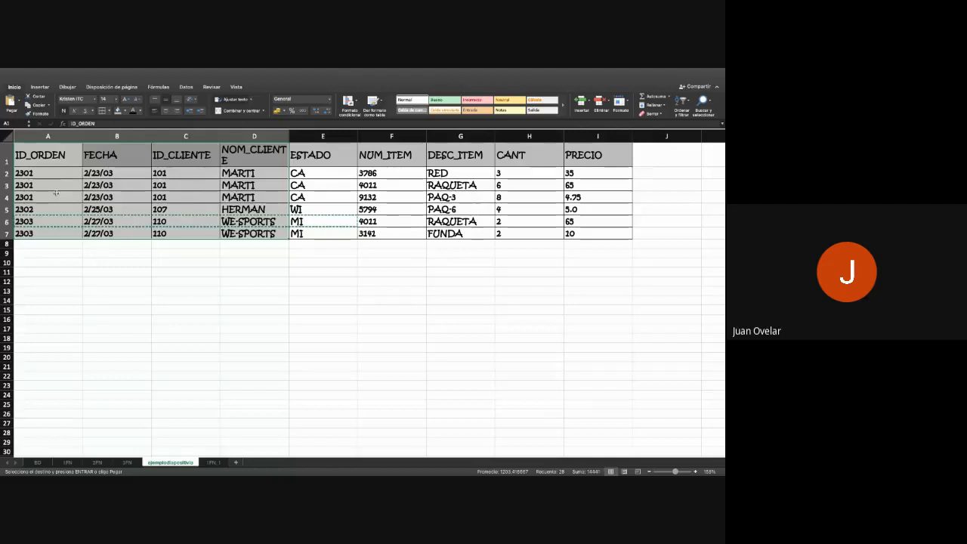
left_click(56, 173)
left_click_drag(56, 173, 322, 234)
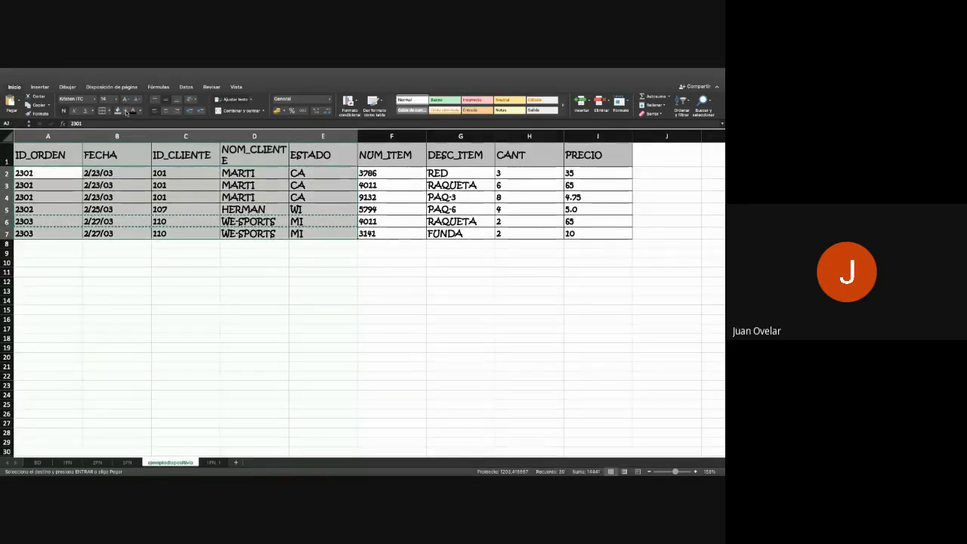
left_click(145, 191)
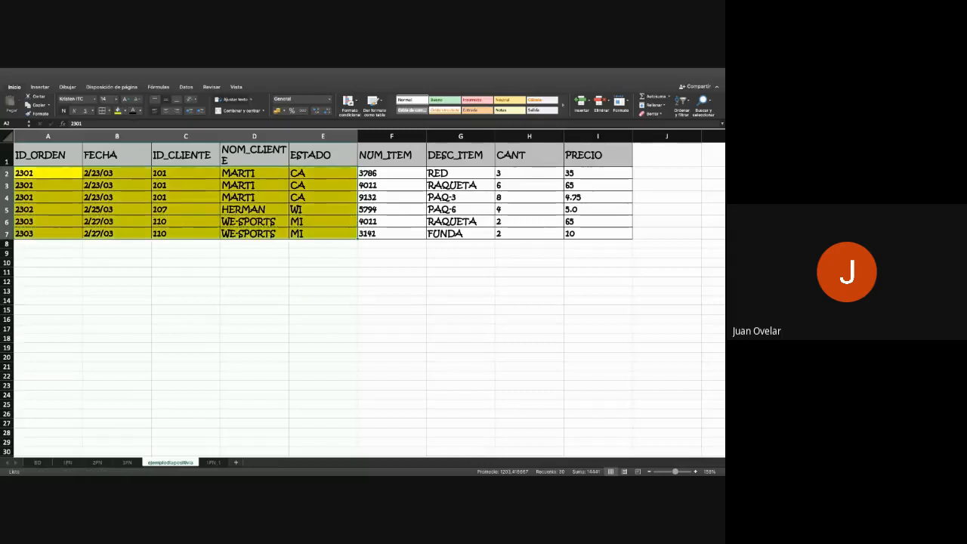
left_click(185, 310)
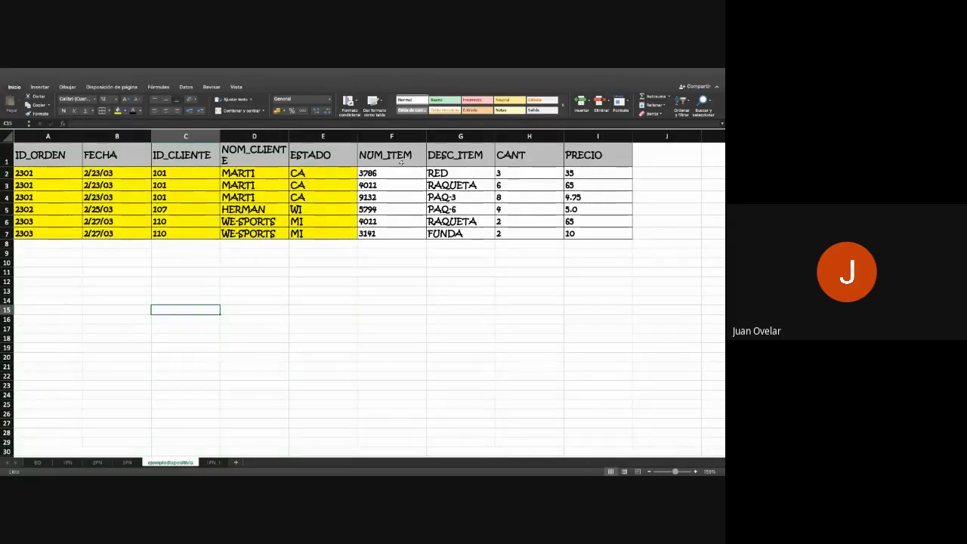
- Copy the item columns NUM_ITEM through PRECIO, F1:I7 on the ejemplodiapositiva sheet, to cell P25 on the 1FN_1 sheet
left_click_drag(400, 162, 601, 235)
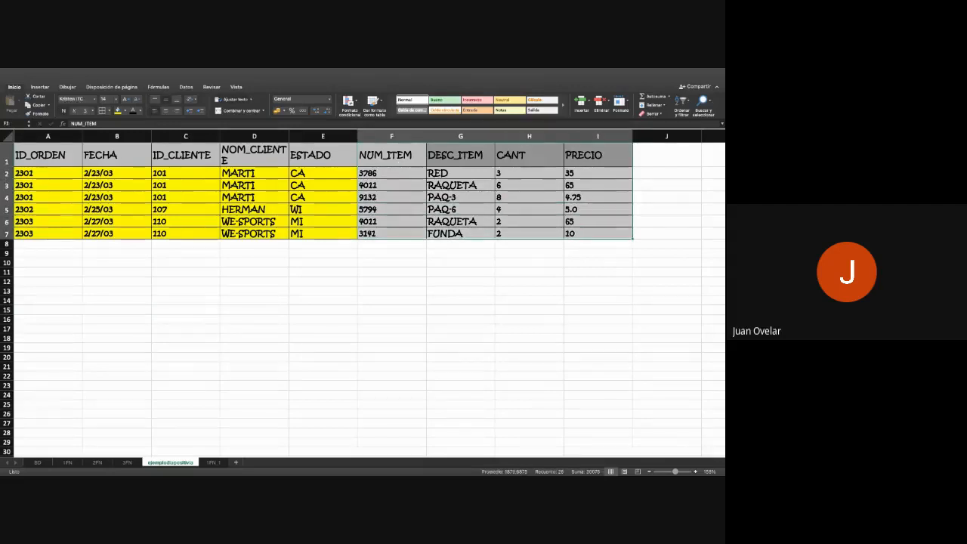
key("ctrl+c")
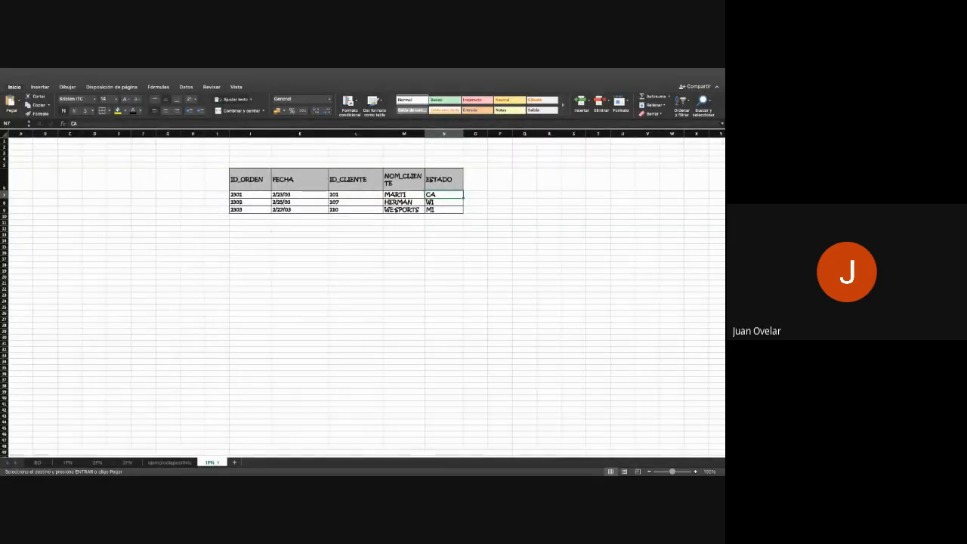
left_click(250, 319)
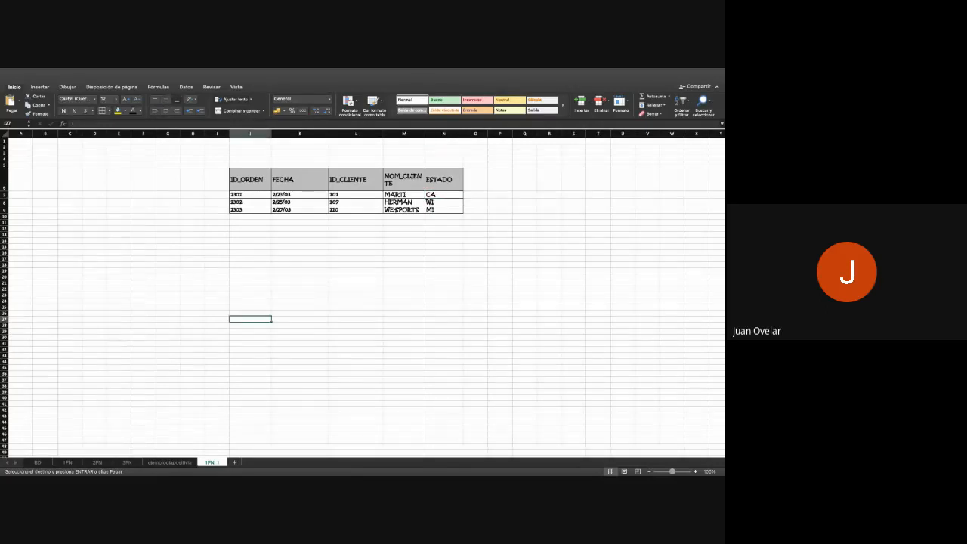
left_click(500, 307)
key("super+v")
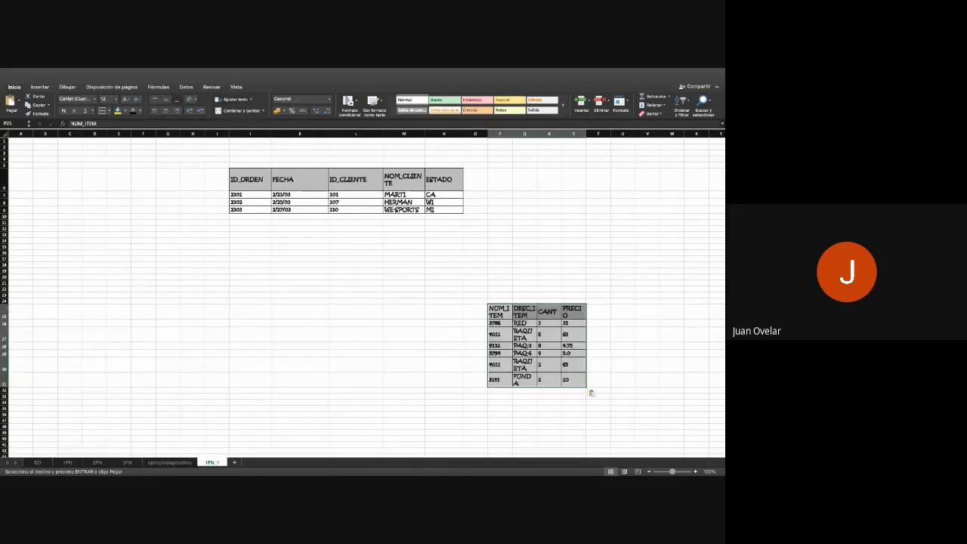
- Widen columns P to S and auto-fit the heights of rows 27, 30 and 31 for the pasted item table
left_click_drag(513, 133, 677, 134)
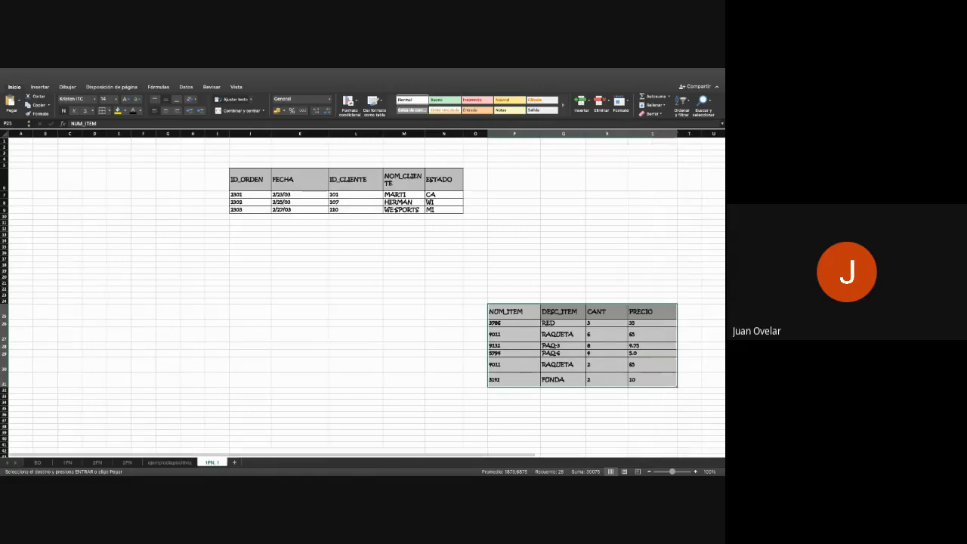
left_click(514, 252)
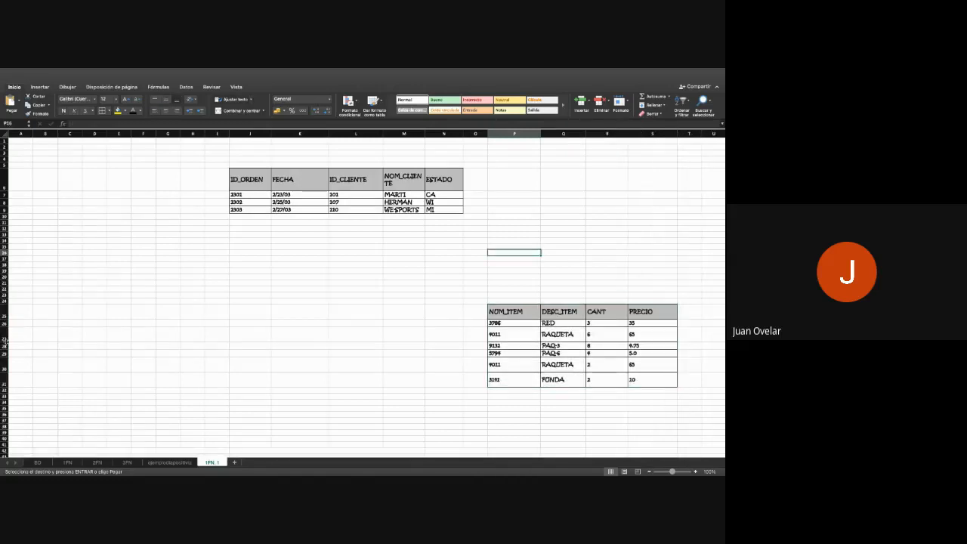
double_click(6, 340)
double_click(6, 380)
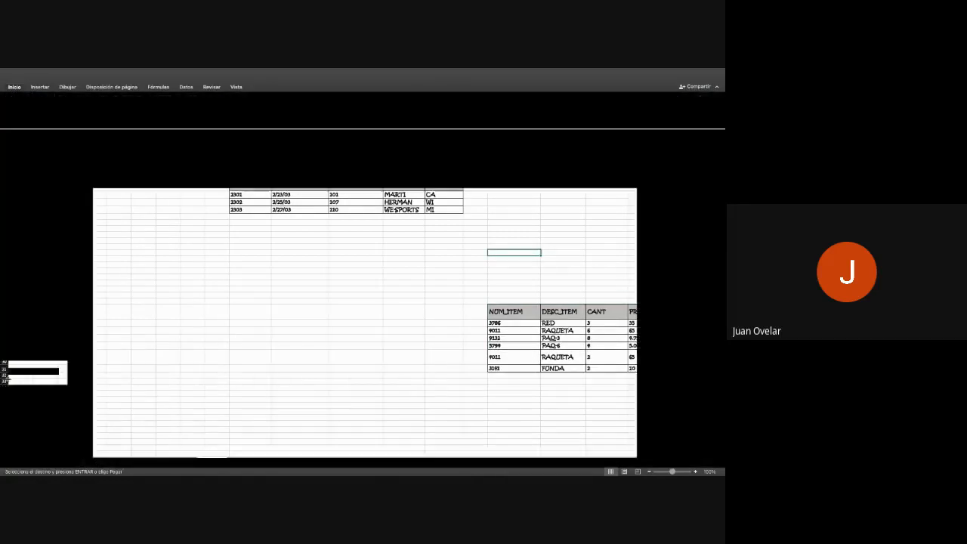
double_click(5, 364)
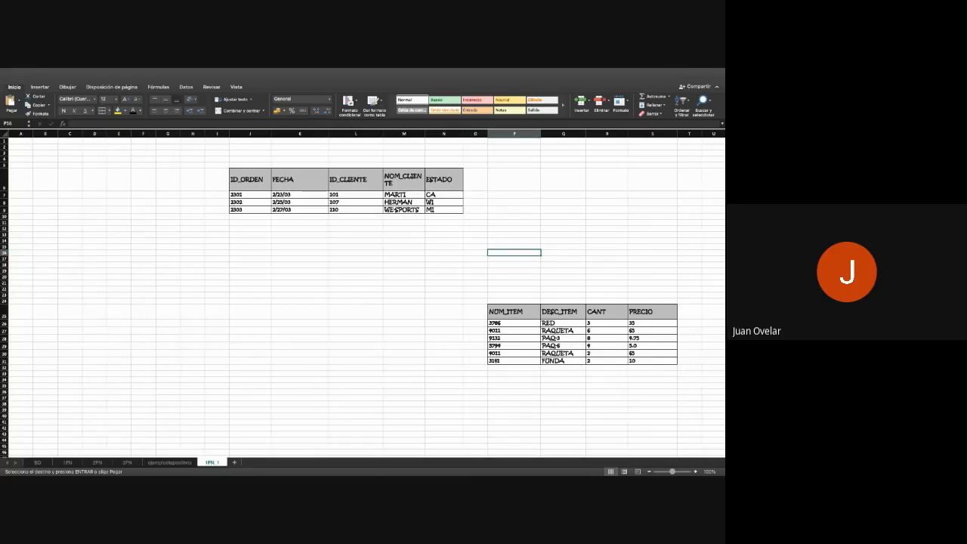
- Examine on the ejemplodiapositiva sheet which order the item data in F2:I2 belongs to
key("super+Tab")
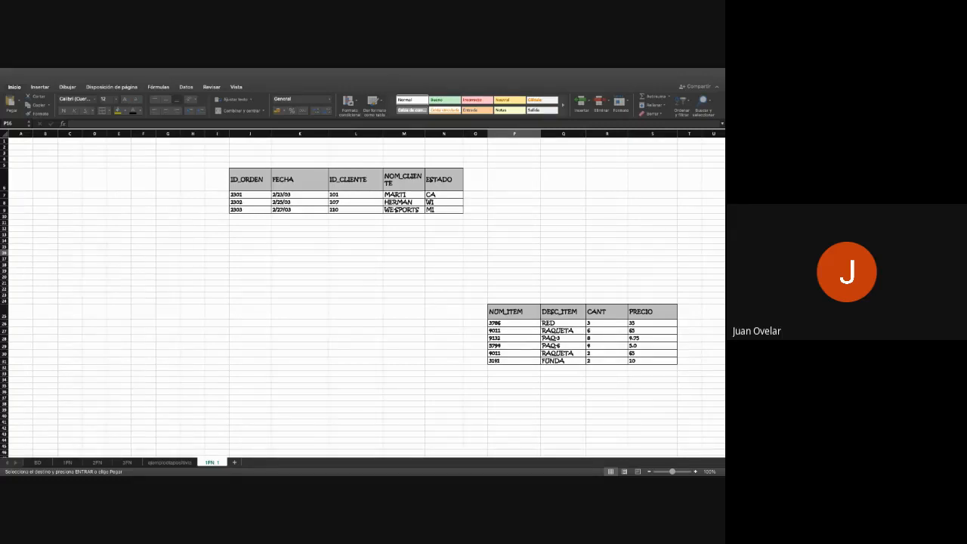
left_click(172, 462)
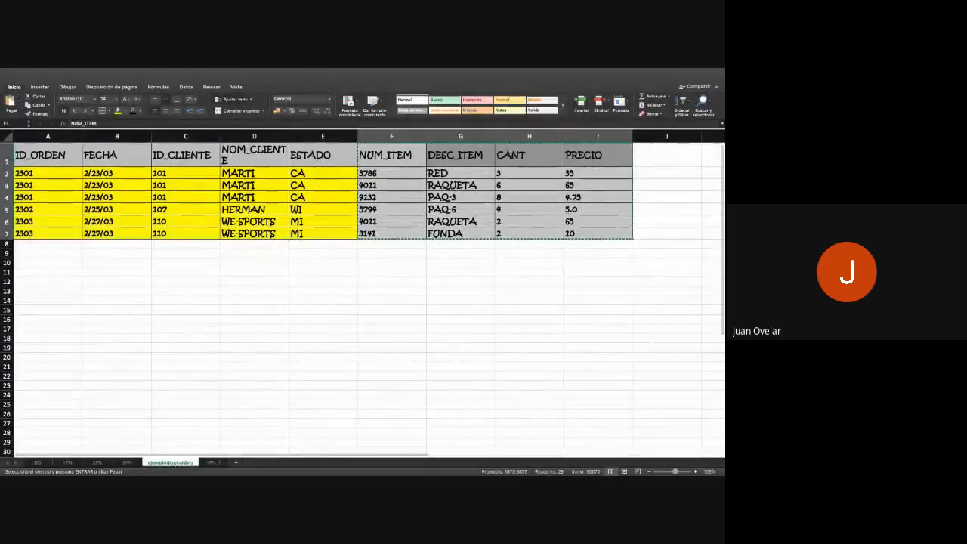
left_click(394, 233)
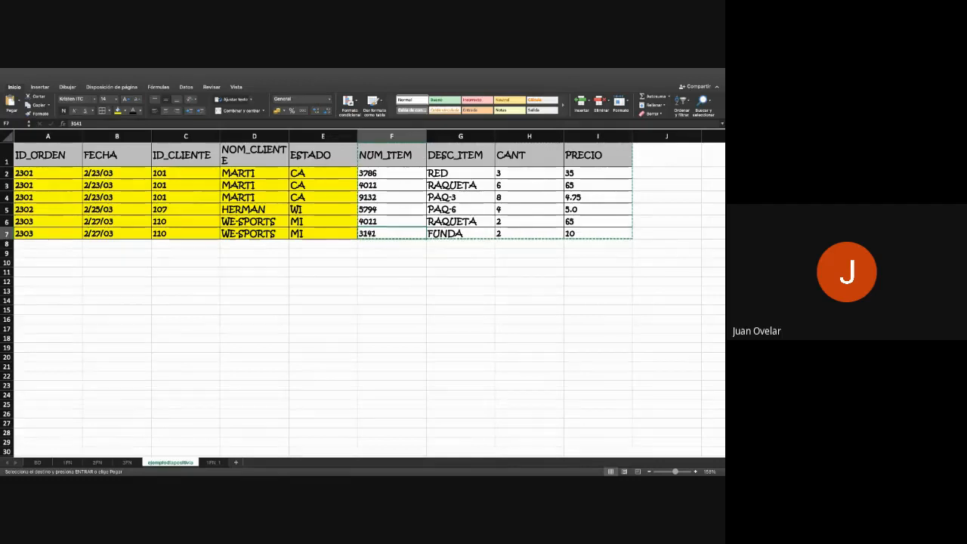
left_click(393, 173)
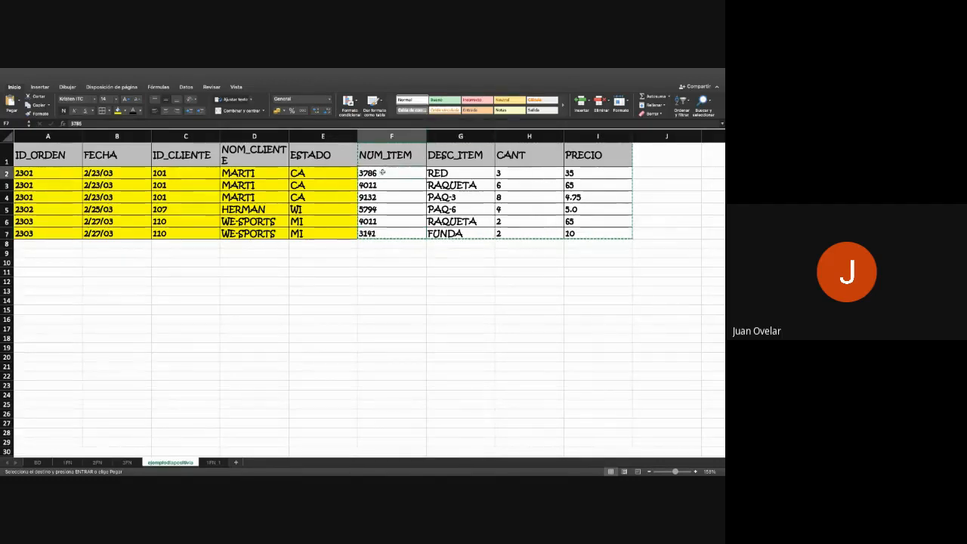
key("shift+Right")
key("shift+Right")
key("shift+Right")
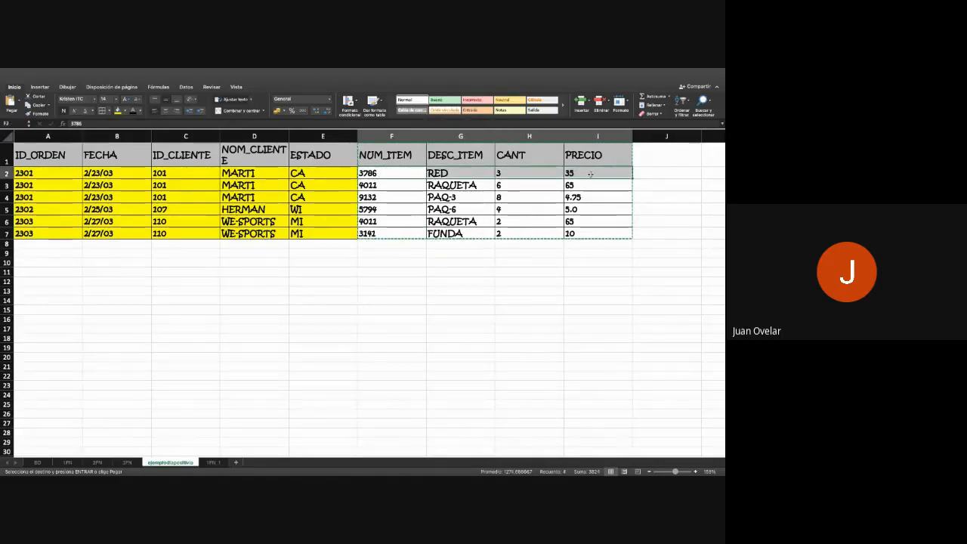
left_click(43, 172)
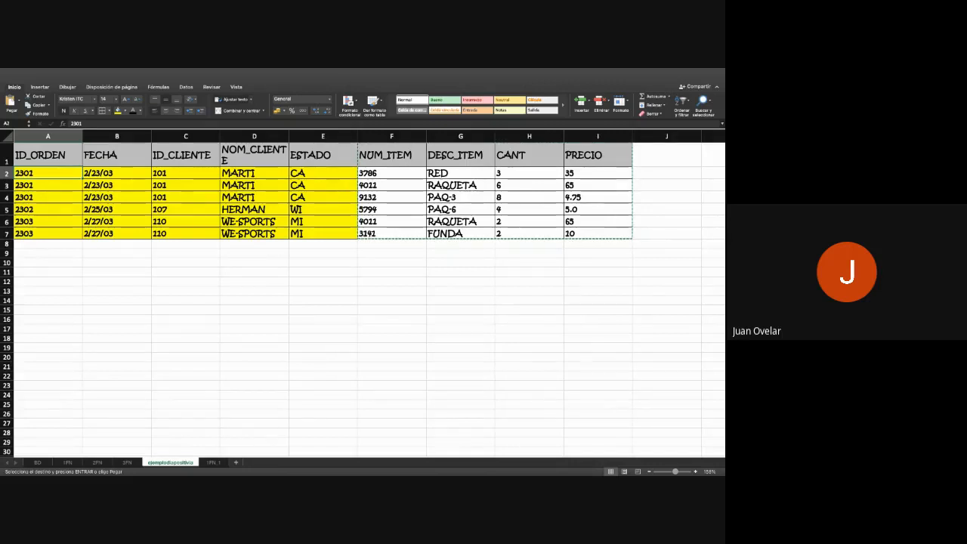
- Copy the ID_ORDEN column, A1:A7 on the ejemplodiapositiva sheet, to cell O25 beside the item table on 1FN_1
left_click(64, 155)
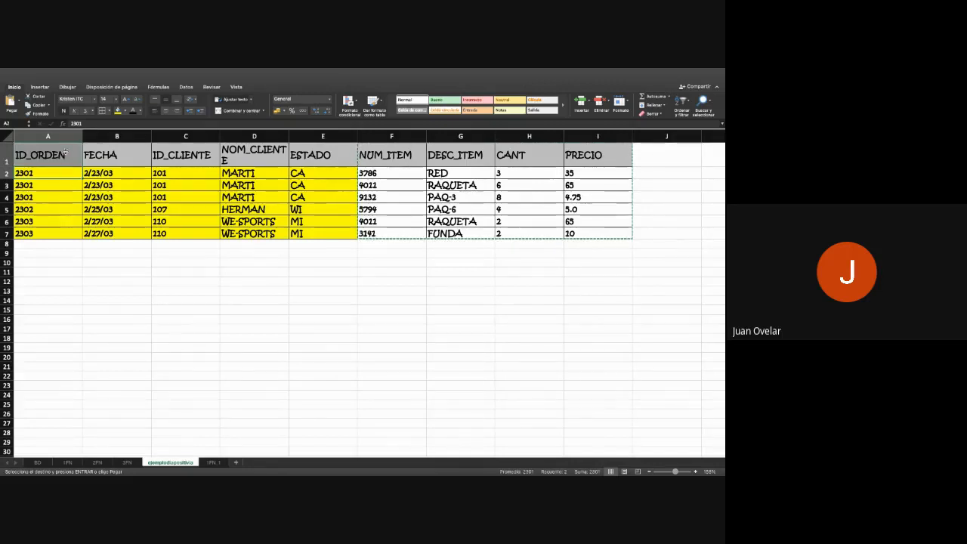
double_click(65, 153)
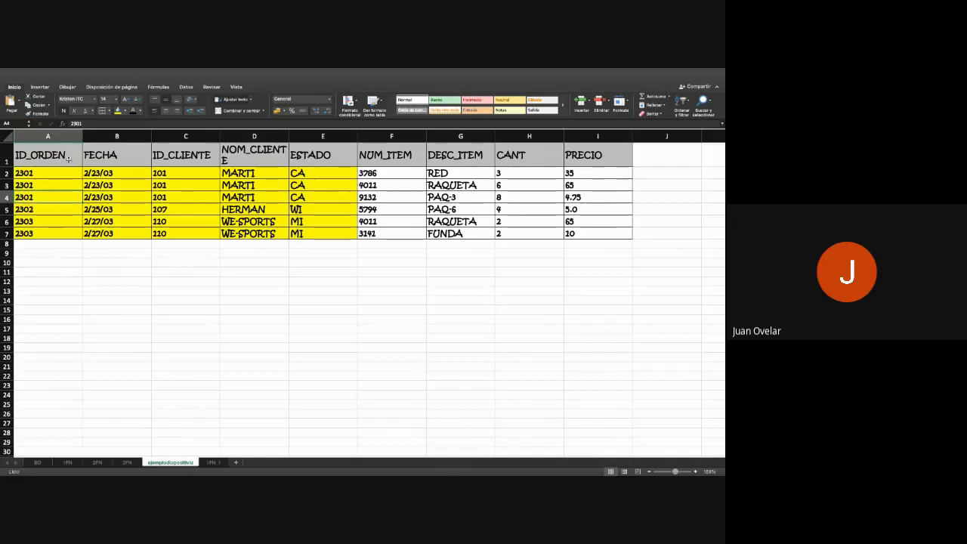
left_click_drag(68, 159, 65, 235)
key("ctrl+c")
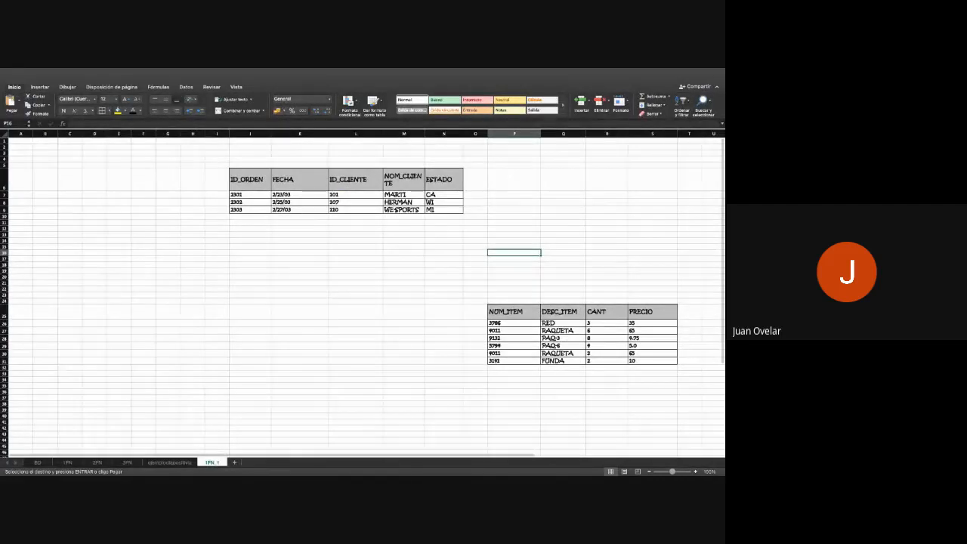
left_click(475, 312)
key("ctrl+v")
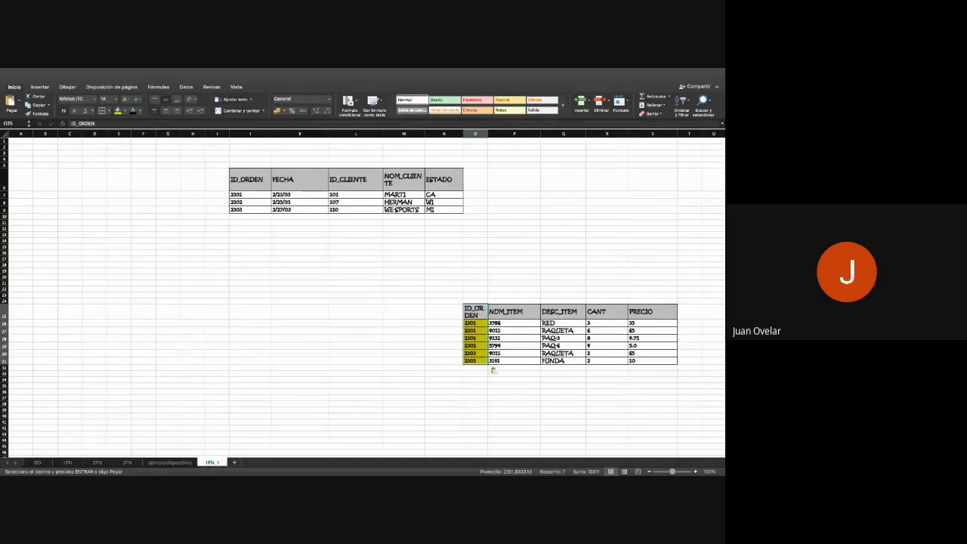
- Widen the ID_ORDEN column of the item table, column O, on the 1FN_1 sheet
left_click_drag(488, 134, 496, 134)
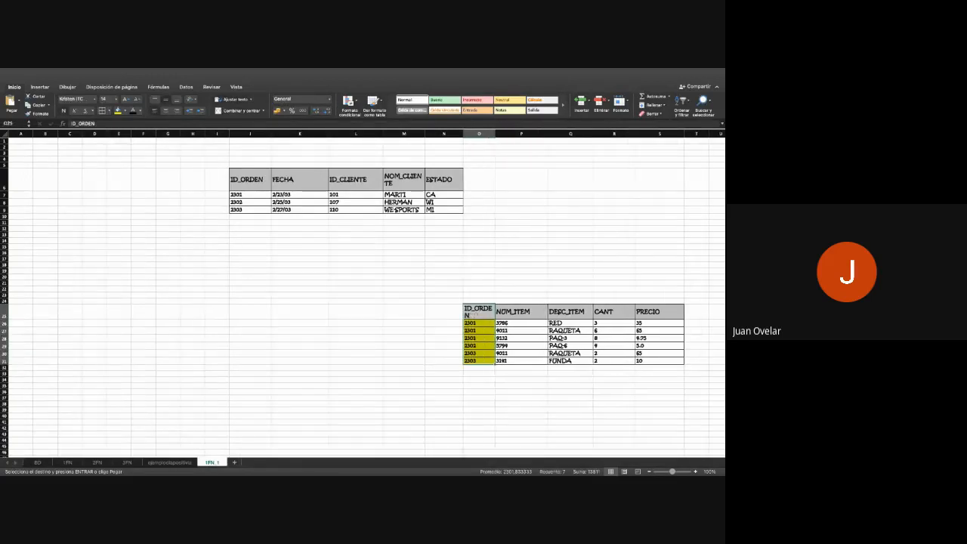
left_click(479, 345)
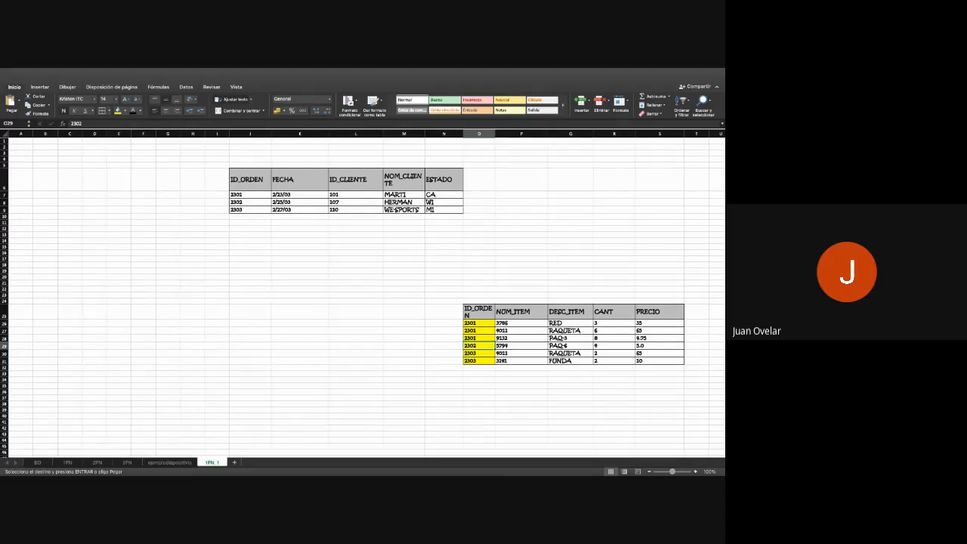
left_click(522, 323)
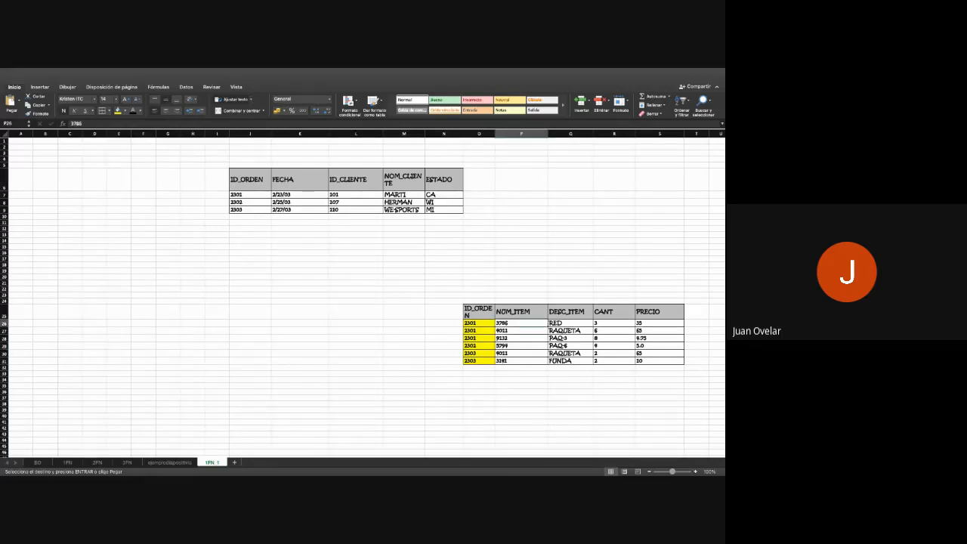
left_click(479, 323)
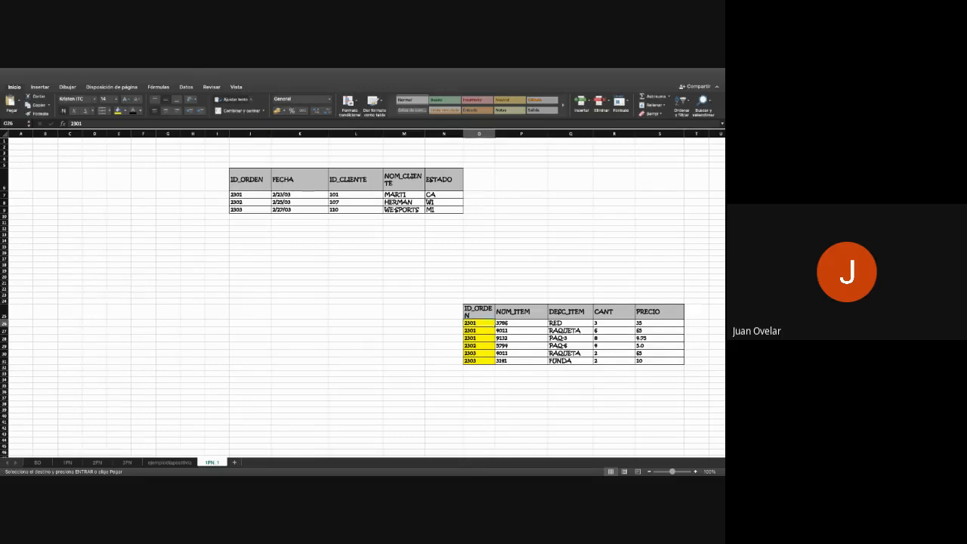
left_click(249, 194)
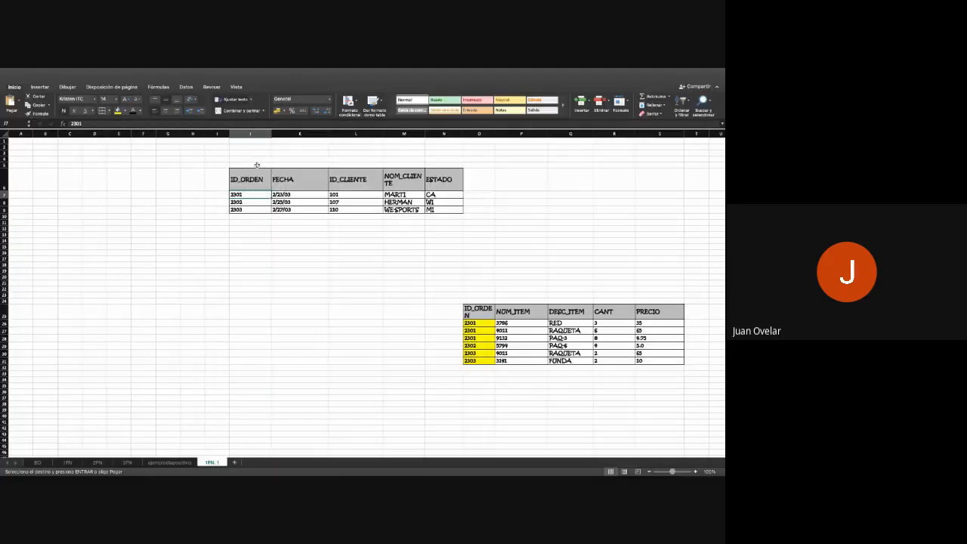
- Merge and center J4:N5 above the orders table and title it ORDENES
left_click_drag(257, 164, 452, 165)
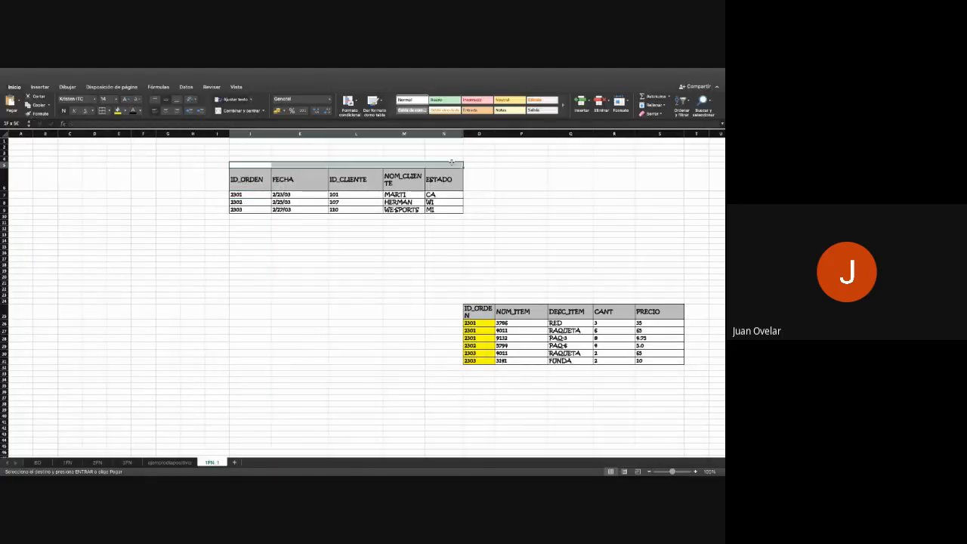
left_click_drag(253, 160, 444, 164)
left_click(241, 110)
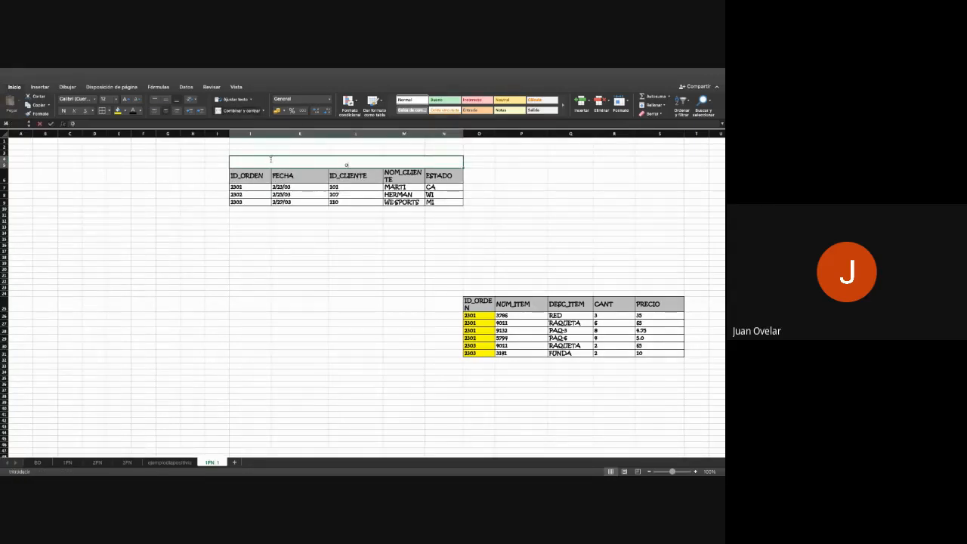
type("ORDENES")
key("Return")
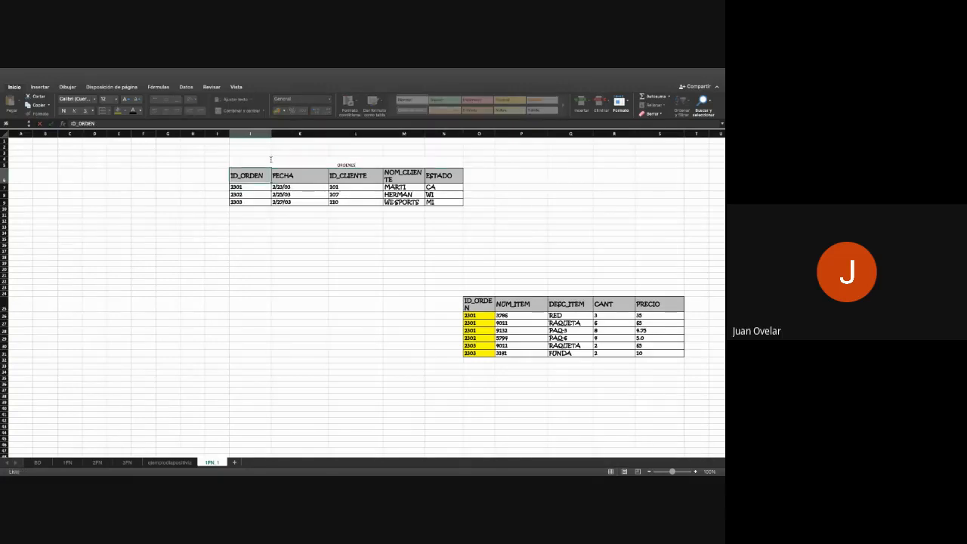
- Enlarge the font of the ORDENES title by three size increments
key("Up")
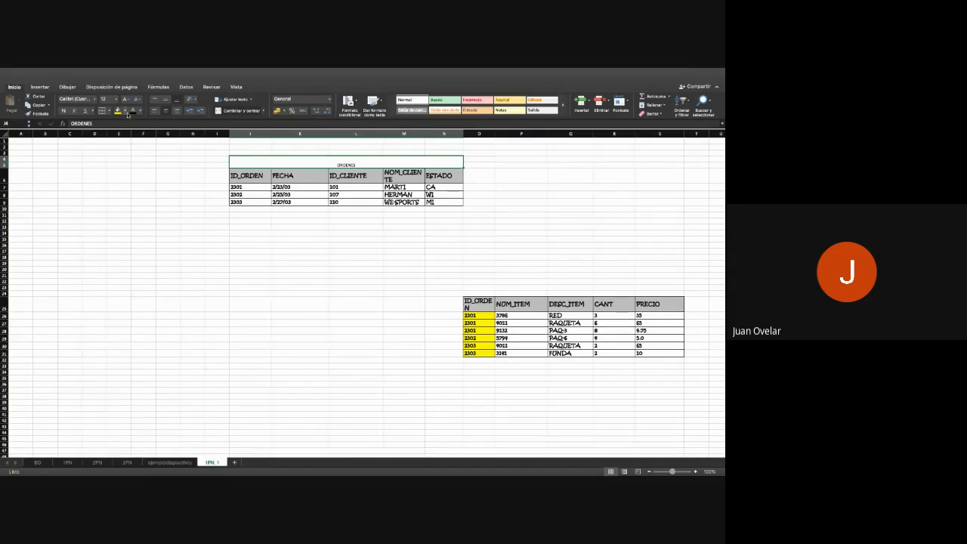
left_click(126, 100)
left_click(127, 100)
left_click(126, 100)
- Merge and center O23:S24 above the item table and title it ARTICULOS_ORDENES
left_click_drag(466, 288, 664, 293)
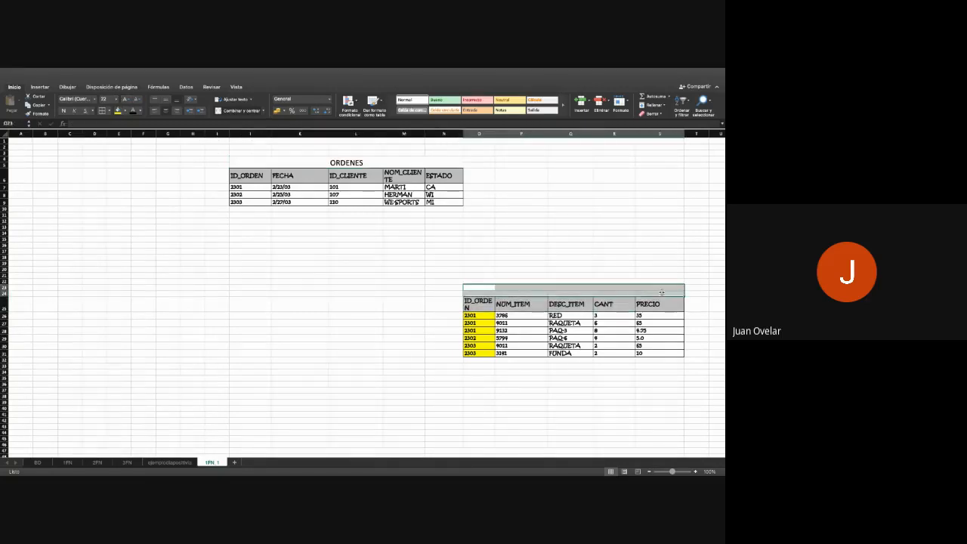
left_click(239, 110)
type("ARTICU")
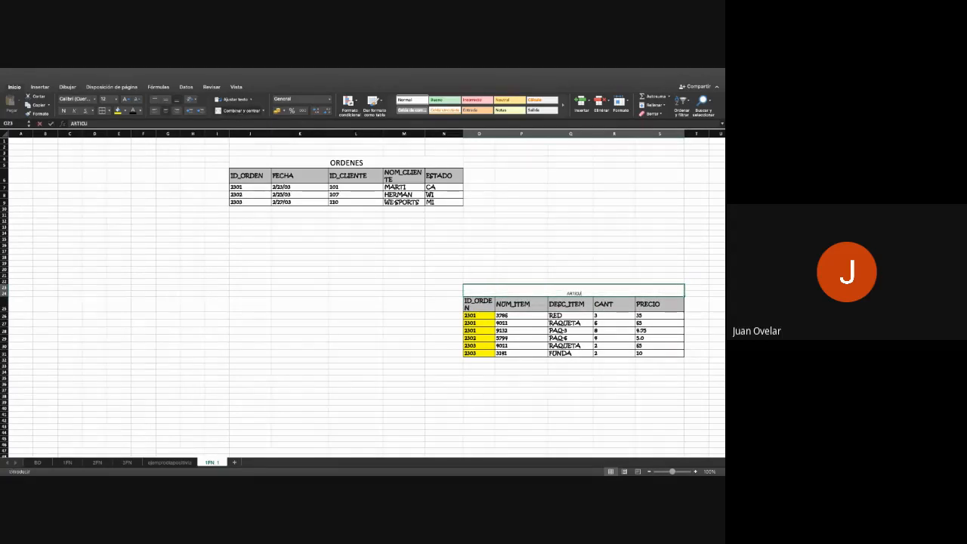
type("LOS_RODENES")
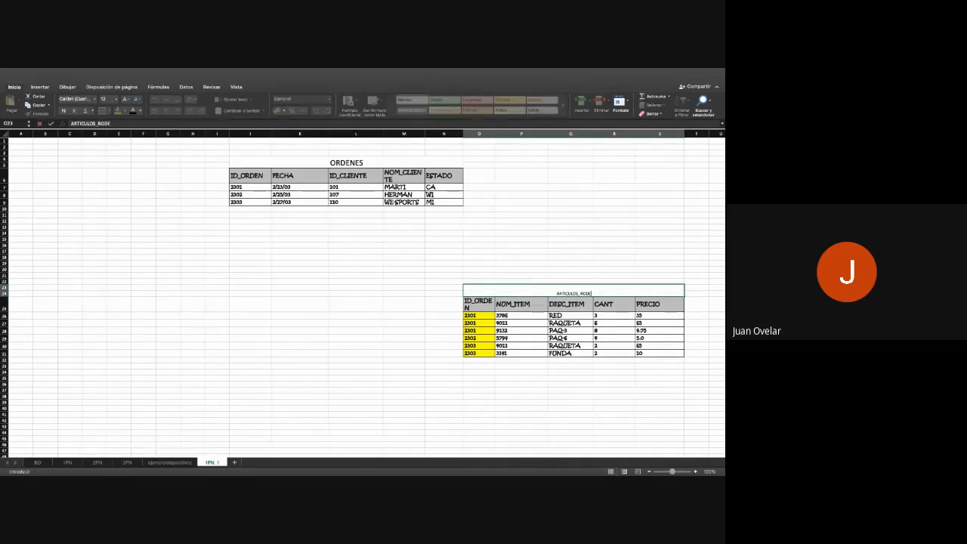
key("BackSpace")
key("BackSpace")
key("BackSpace")
key("BackSpace")
key("BackSpace")
key("BackSpace")
key("BackSpace")
type("ORDENES")
key("Return")
- Enlarge the font of the ARTICULOS_ORDENES title to size 22
key("Up")
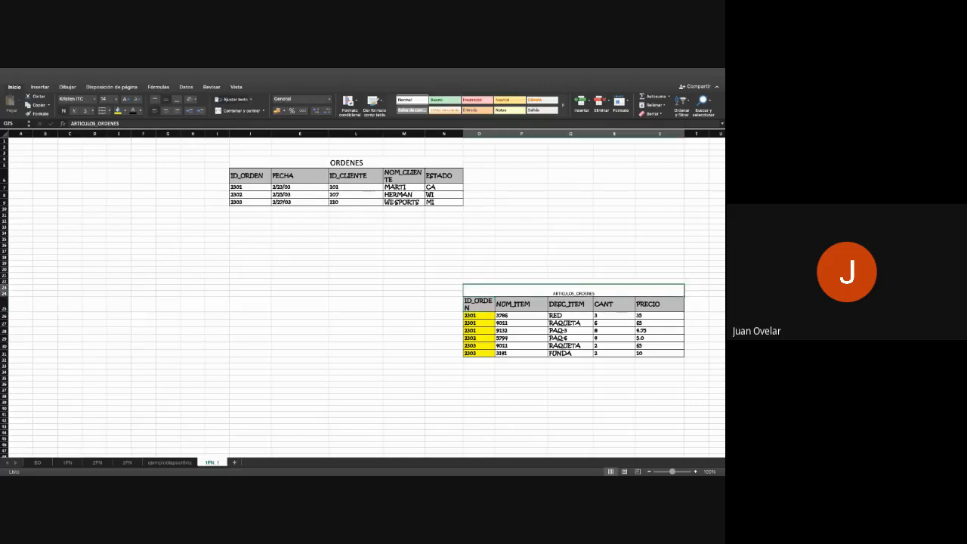
left_click(126, 99)
left_click(126, 100)
left_click(126, 100)
left_click(127, 100)
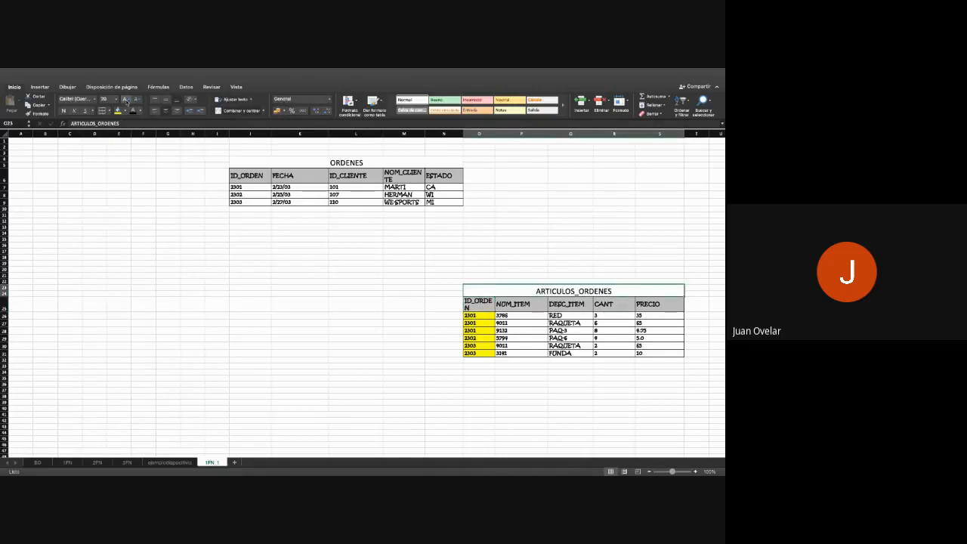
left_click(403, 396)
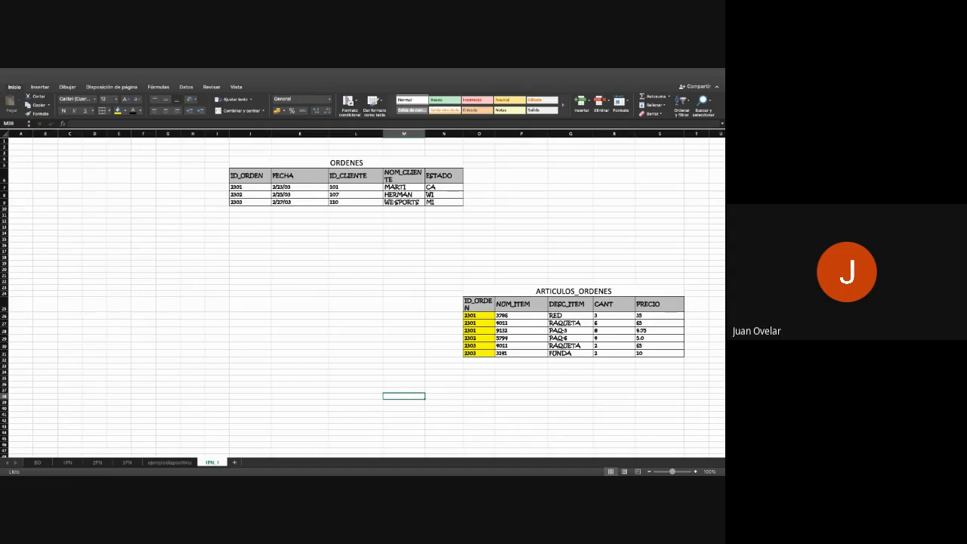
- Add a new sheet after 1FN_1 and name it 2FN_1
left_click(234, 462)
double_click(237, 464)
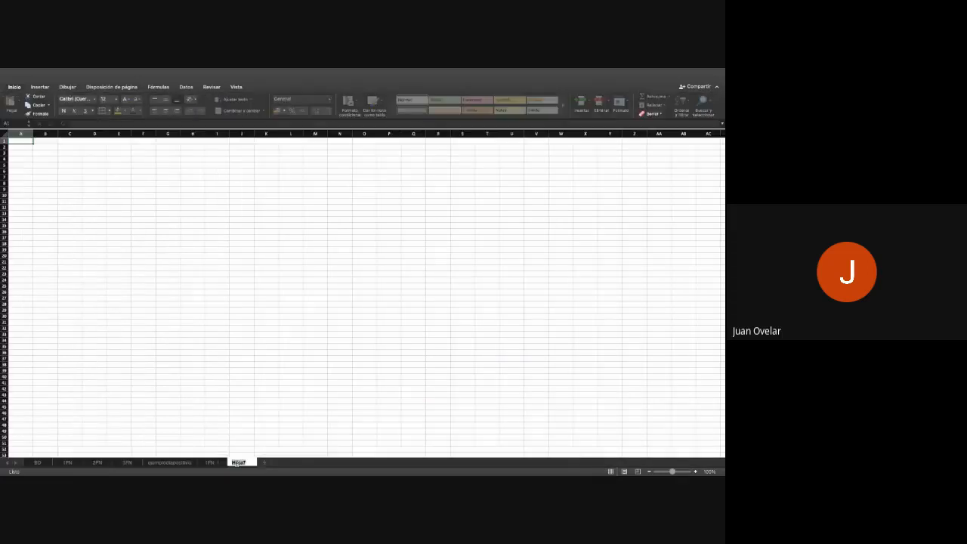
type("2FN_1")
key("Return")
- Copy the titled ARTICULOS_ORDENES table, O23:S31 on 1FN_1, to cell F7 on the 2FN_1 sheet
left_click(210, 461)
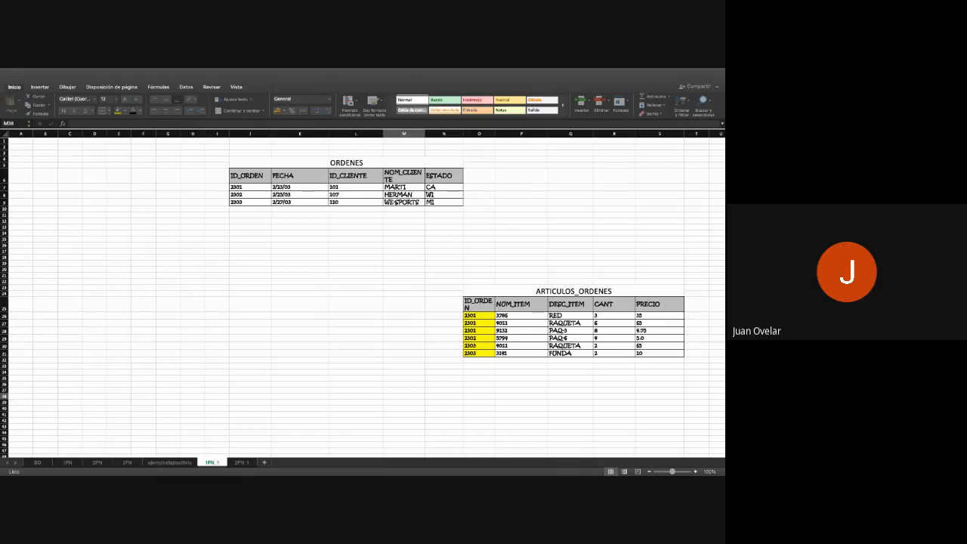
left_click_drag(529, 291, 660, 353)
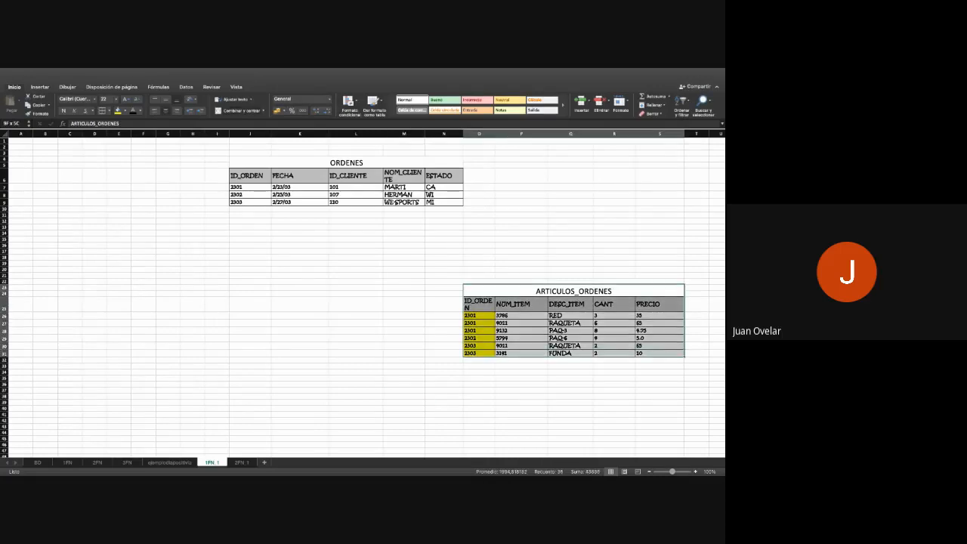
key("super+c")
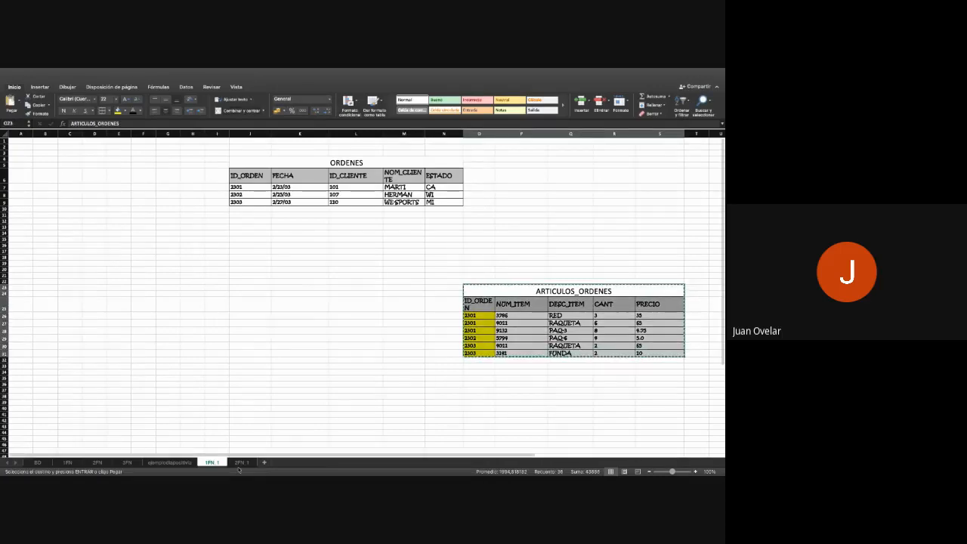
left_click(241, 462)
left_click(153, 179)
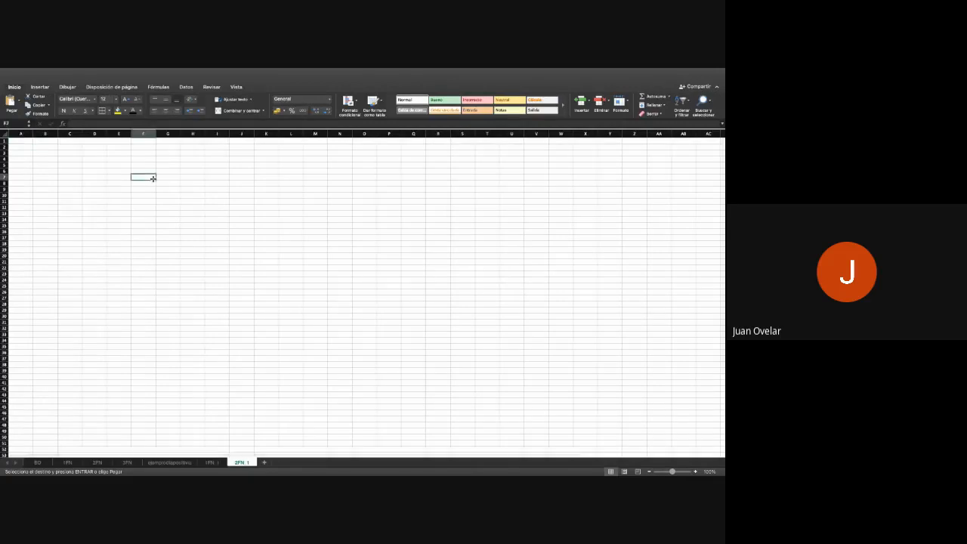
key("super+v")
- Widen columns F to J on 2FN_1 for the pasted table and auto-fit the height of row 11
left_click_drag(156, 134, 337, 134)
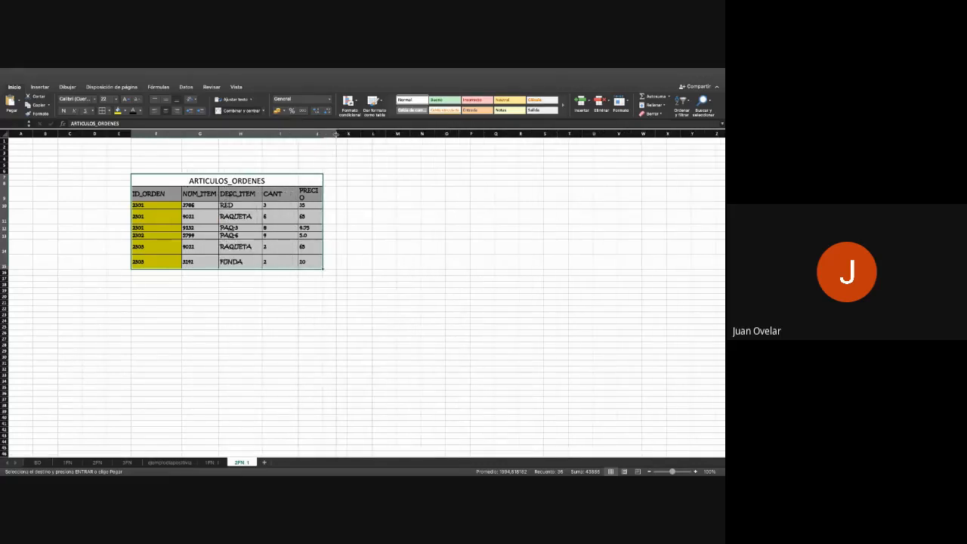
double_click(4, 222)
left_click(281, 325)
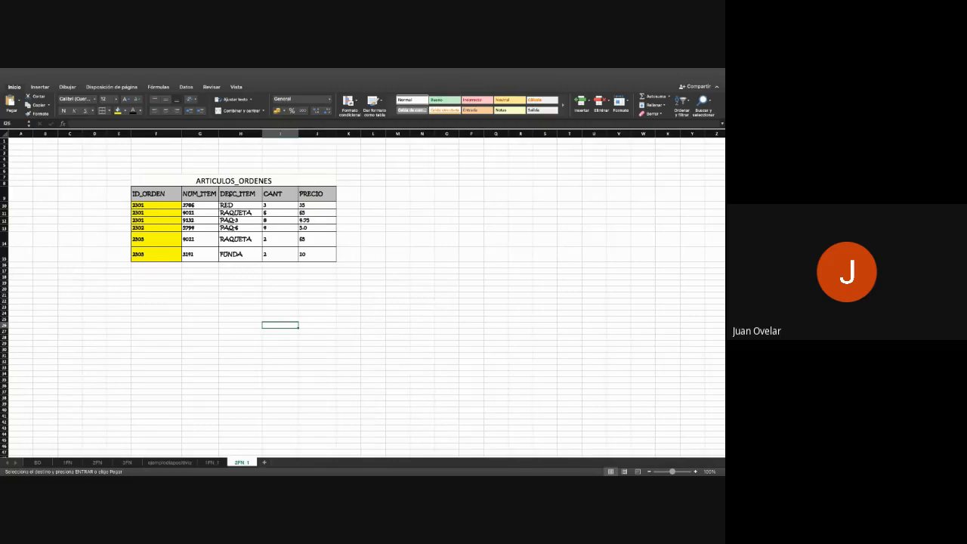
left_click_drag(317, 193, 316, 254)
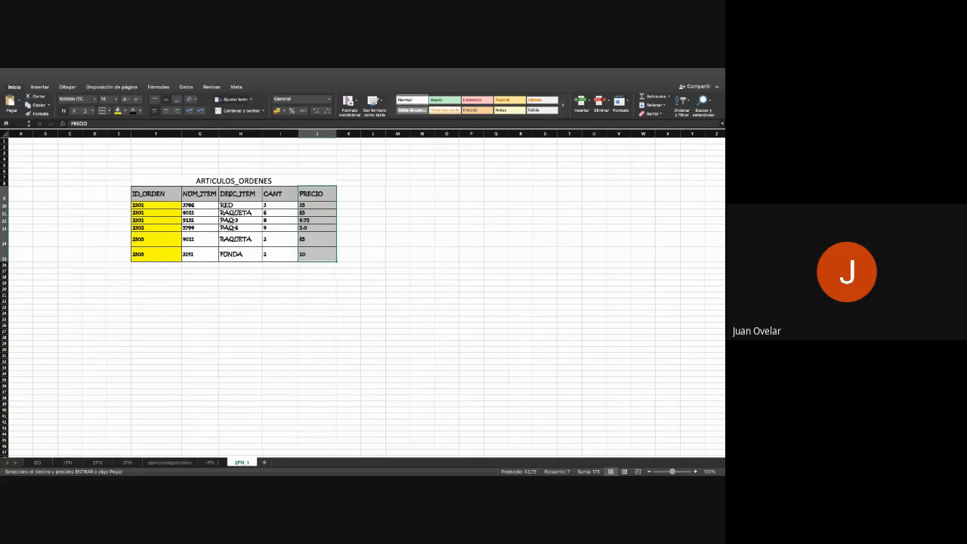
left_click_drag(240, 194, 240, 254)
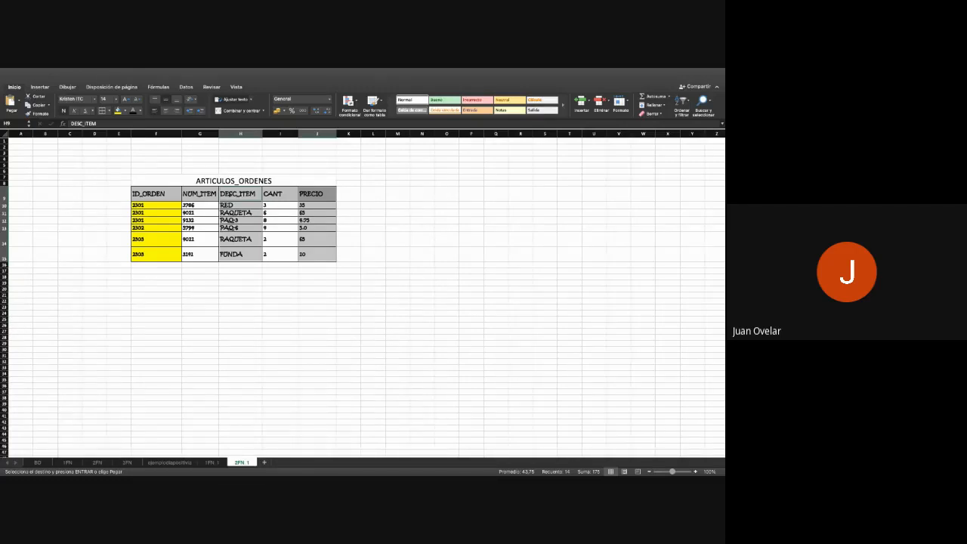
left_click(241, 295)
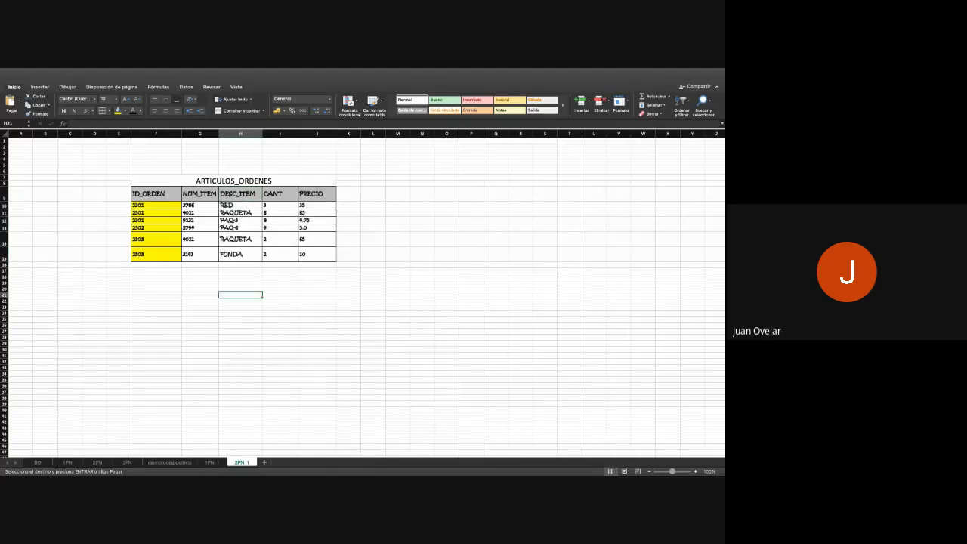
- Move the NUM_ITEM column, G9:G15, out of the ARTICULOS_ORDENES table to cell G21
left_click_drag(199, 194, 200, 255)
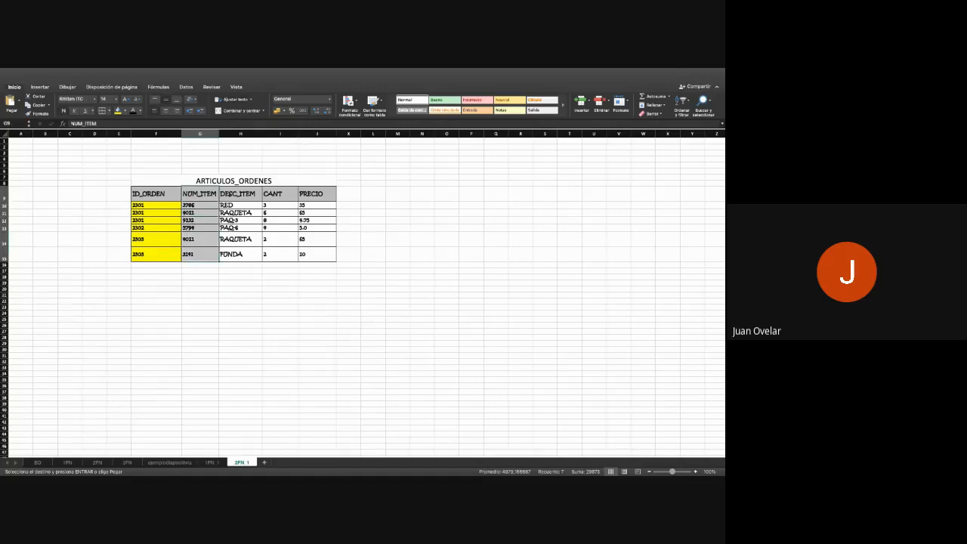
key("super+c")
left_click(200, 295)
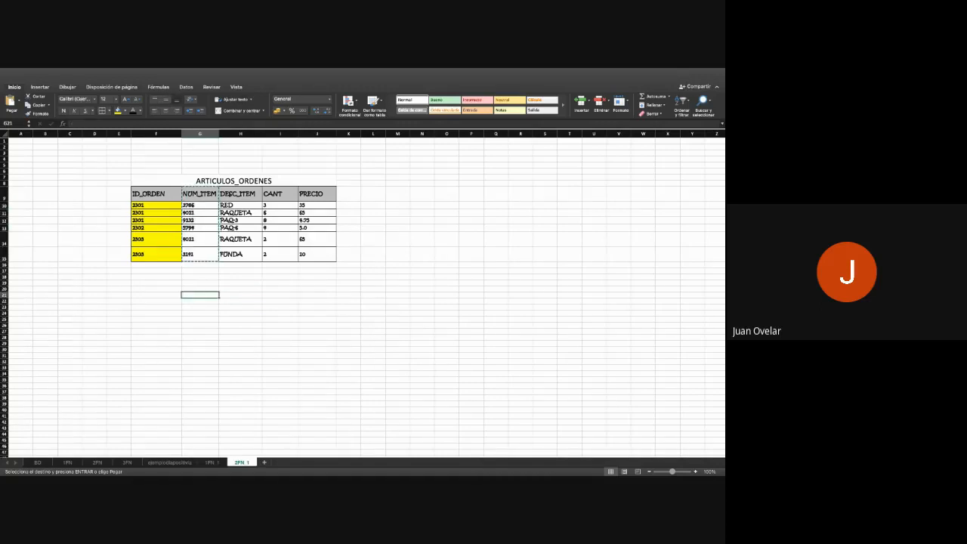
key("super+v")
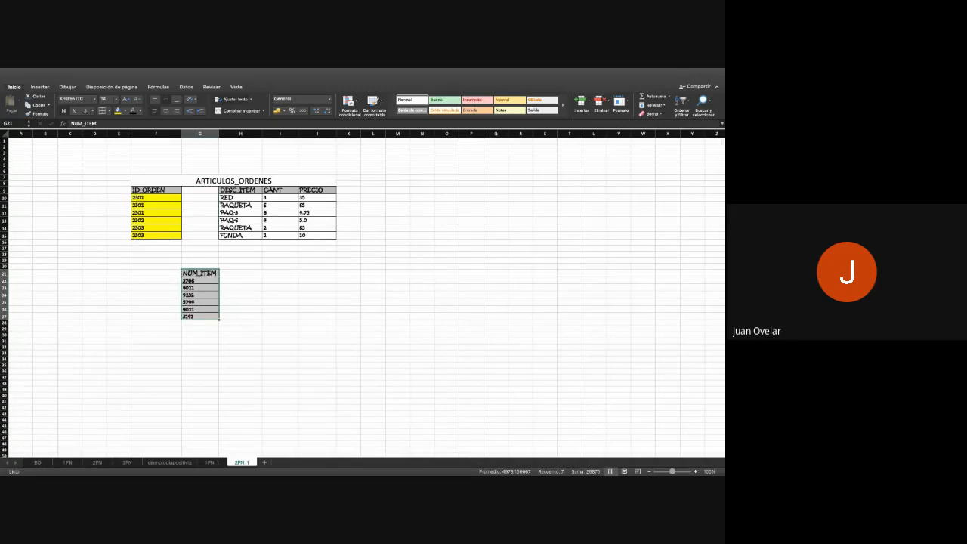
- Move the DESC_ITEM column, H9:H15 including the last entry FUNDA, to H21:H27 beside NUM_ITEM
left_click_drag(240, 191, 240, 235)
key("super+x")
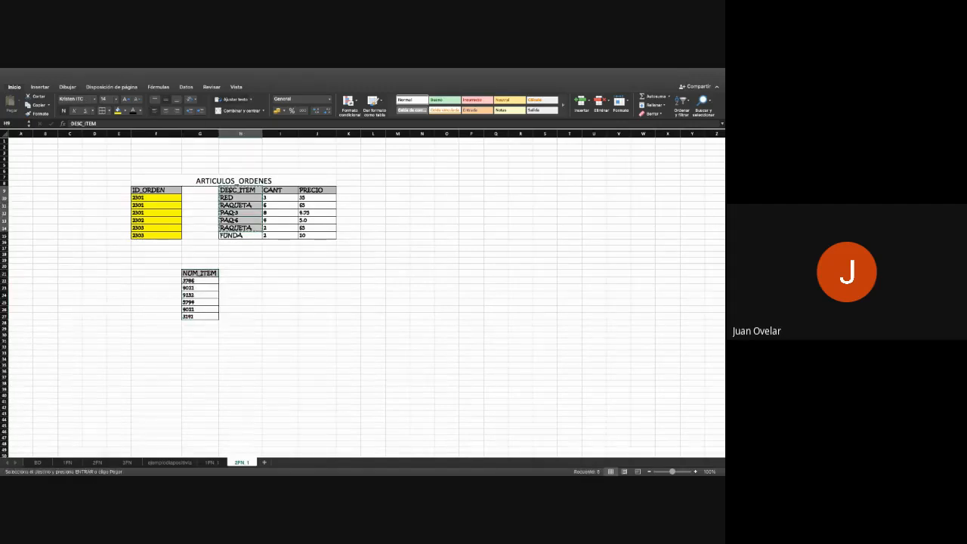
left_click(241, 273)
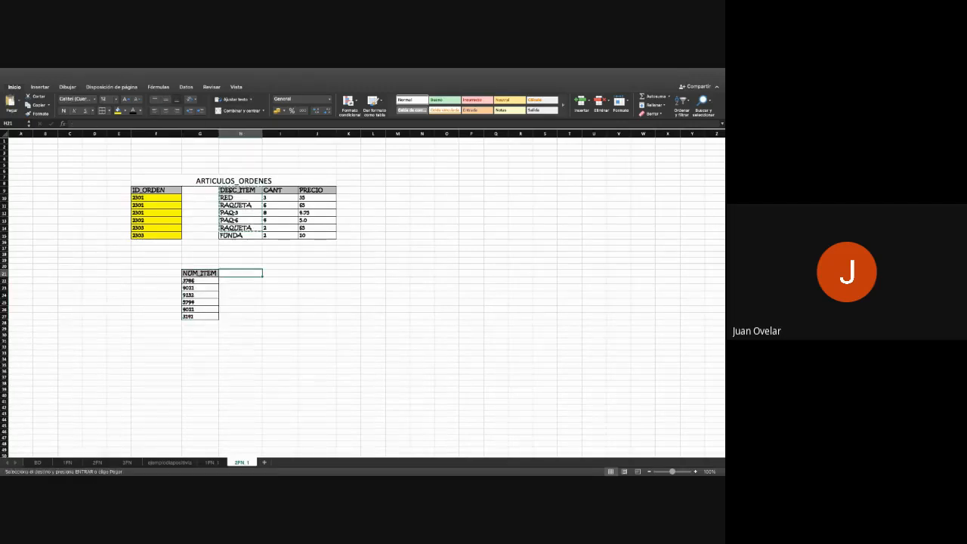
key("super+v")
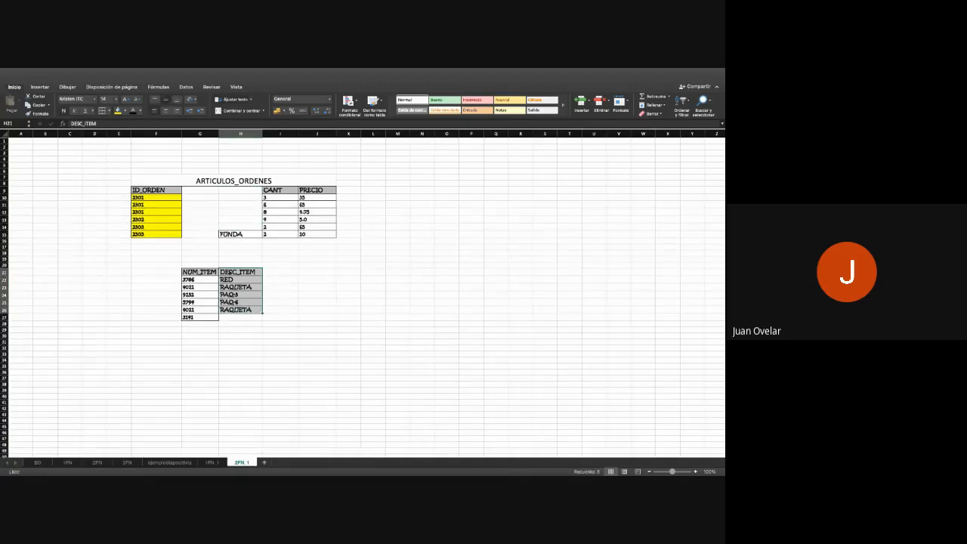
left_click(241, 234)
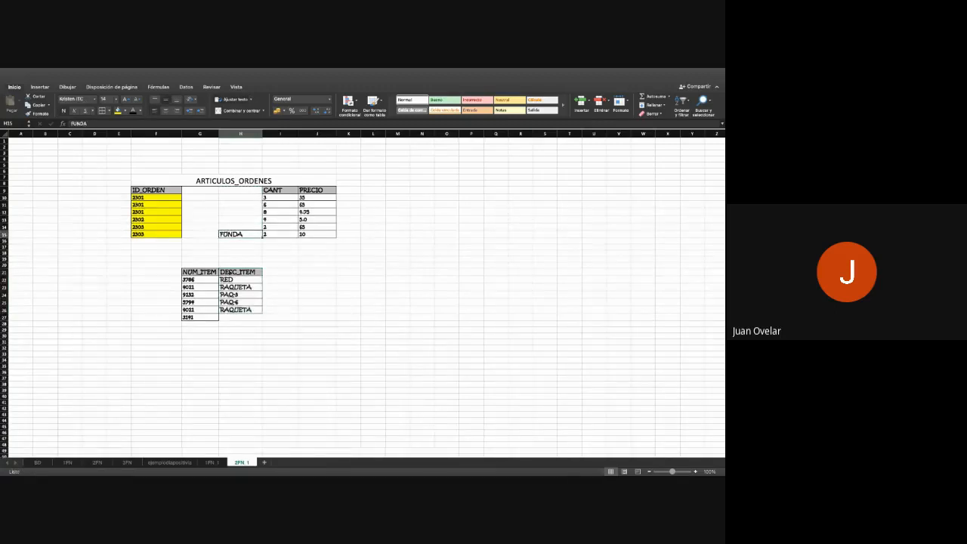
key("super+x")
left_click(241, 318)
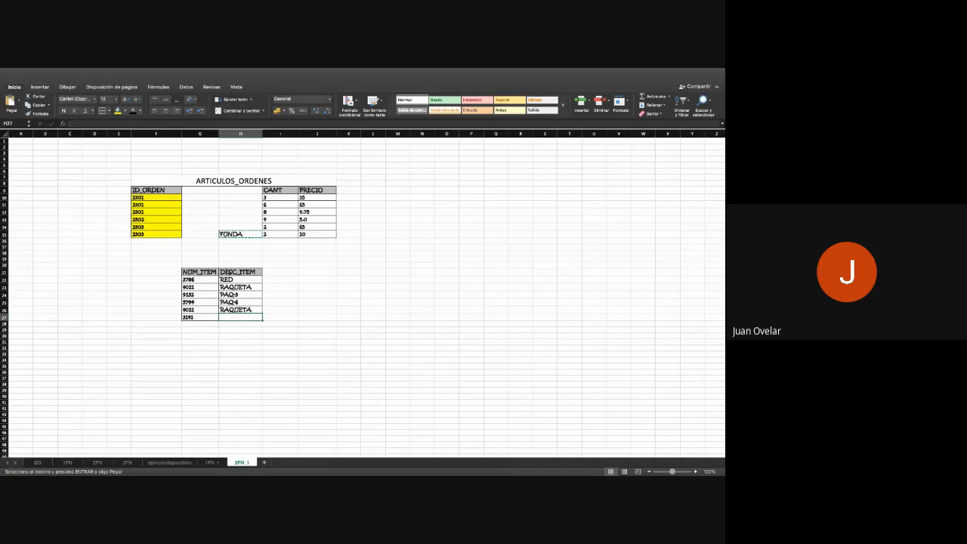
key("super+v")
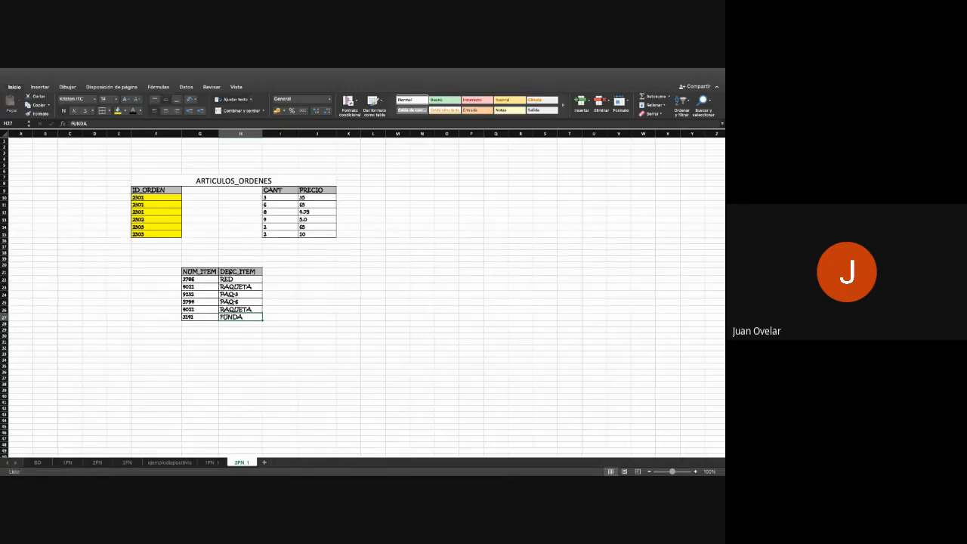
- Move the PRECIO column, J9:J15 including the last entry 10, to I21:I27 beside DESC_ITEM
left_click_drag(318, 190, 318, 227)
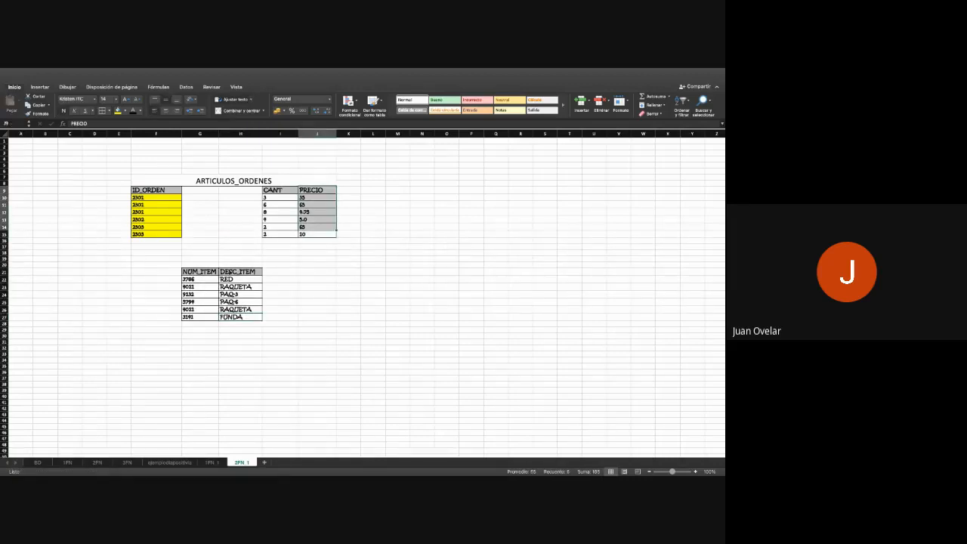
key("super+x")
left_click(280, 272)
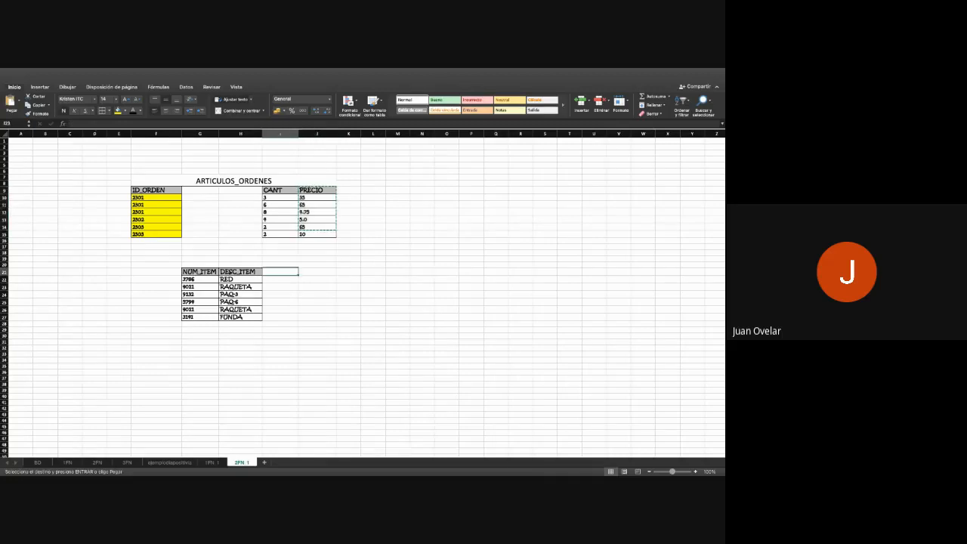
key("super+v")
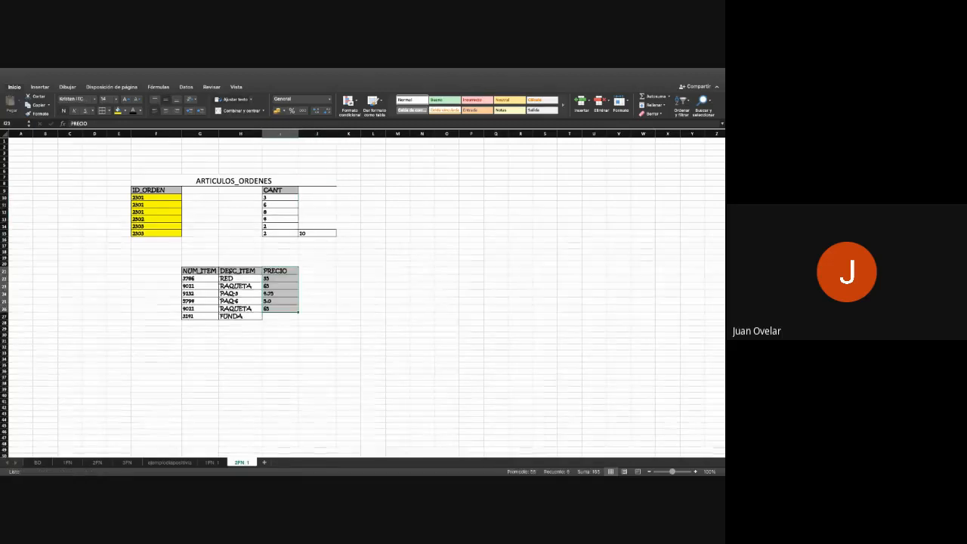
left_click(317, 233)
key("super+x")
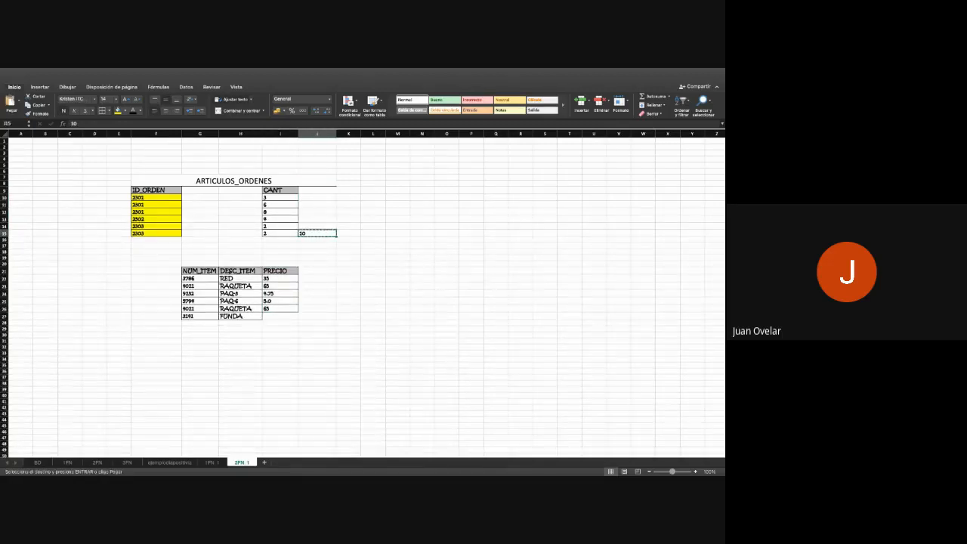
left_click(281, 317)
key("super+v")
left_click(280, 359)
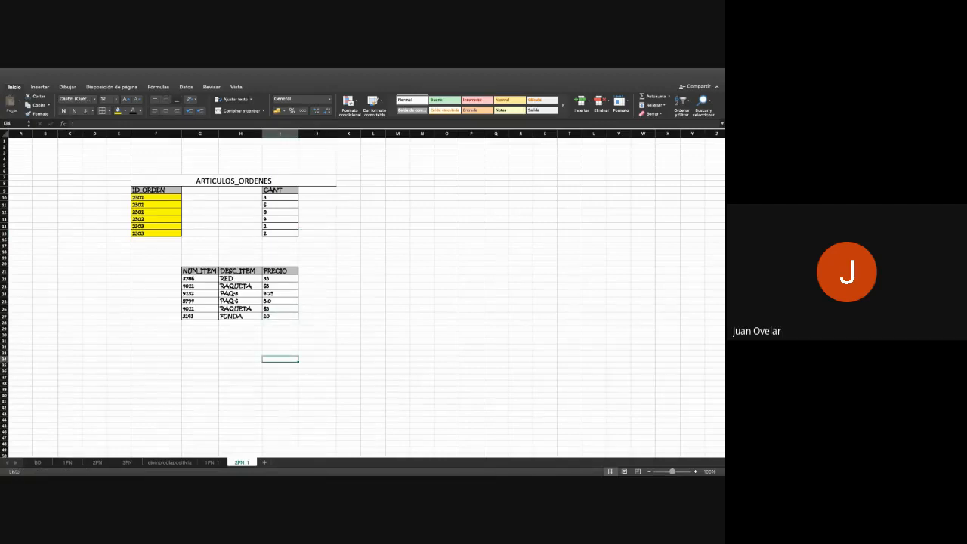
- Merge and center G19:I20 above the new item table, title it ARTICULOS and enlarge the title's font
left_click_drag(200, 258, 280, 265)
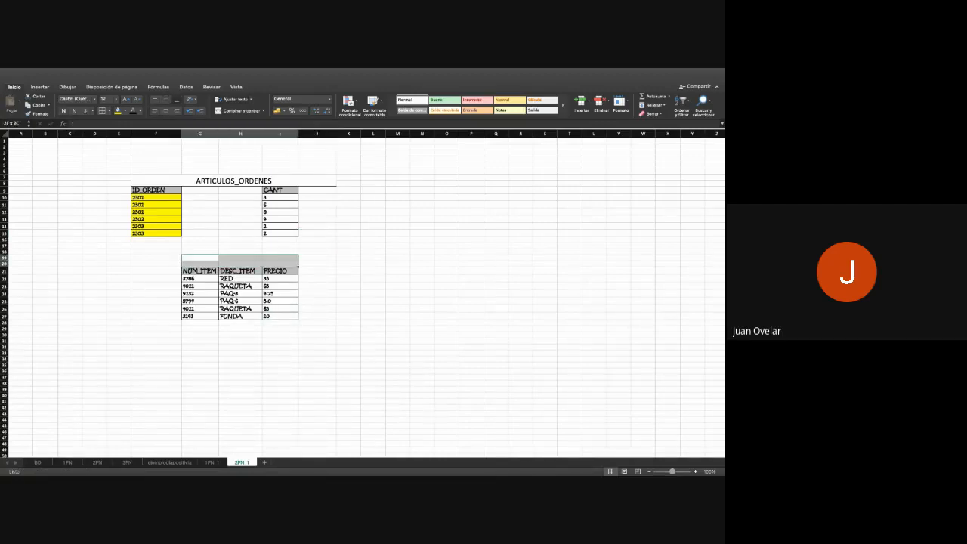
left_click(239, 110)
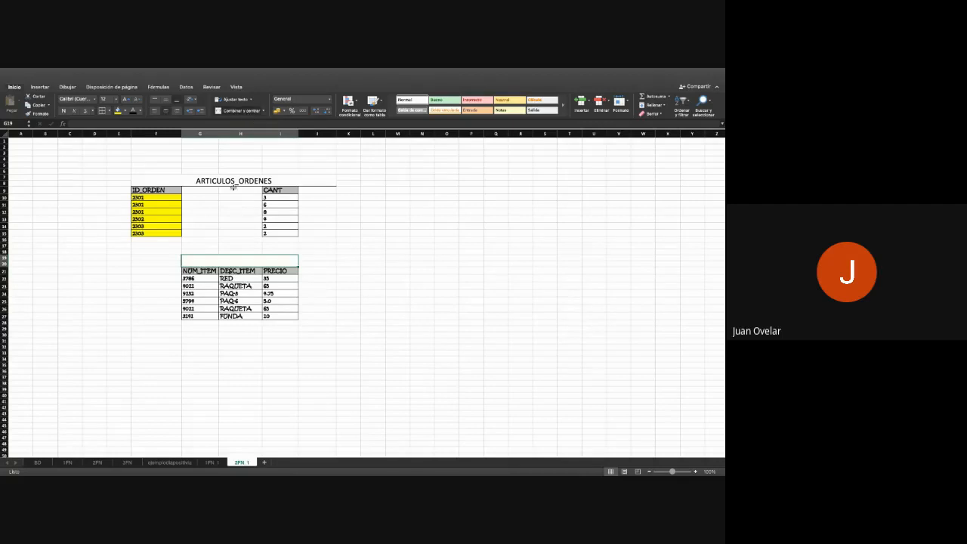
type("ARTIC")
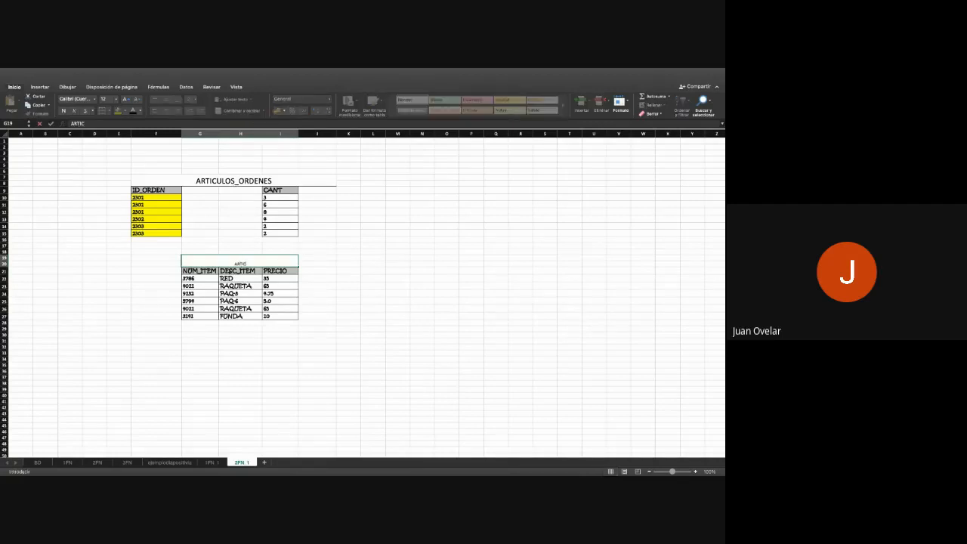
type("ULOS")
key("Return")
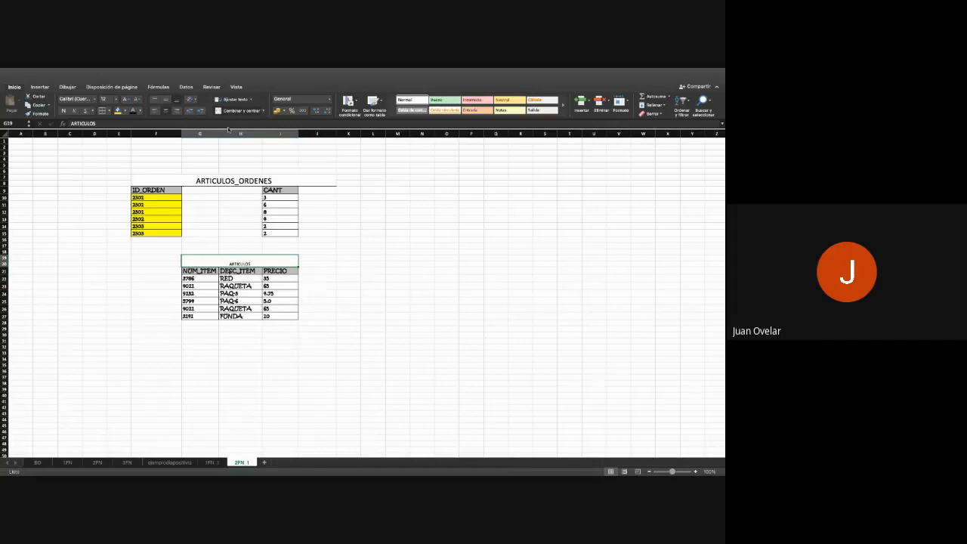
left_click(126, 99)
left_click(126, 99)
left_click(127, 99)
left_click(127, 99)
left_click(126, 99)
left_click(348, 353)
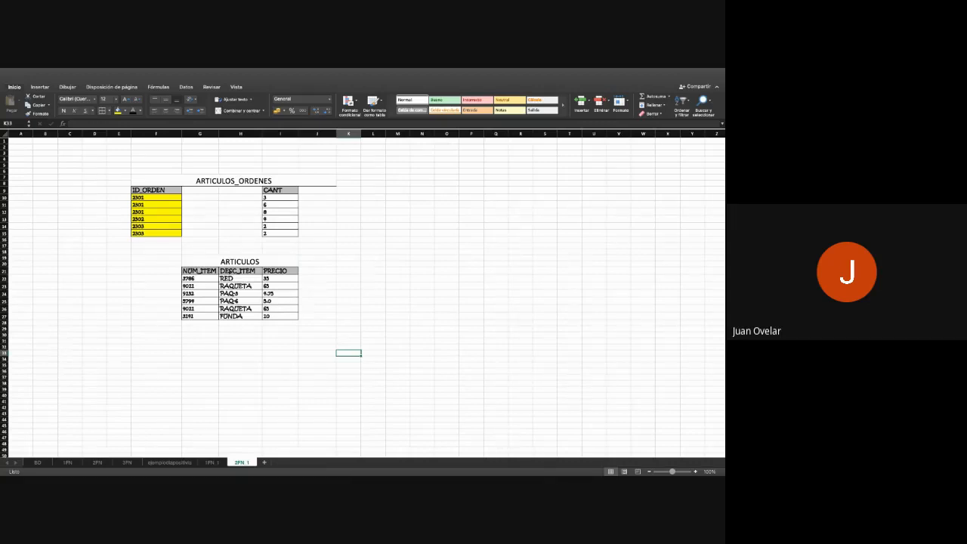
- Move the ID_ORDEN column, F9:F15, to cell N9 and widen column N to fit its header on one line
key("super+Tab")
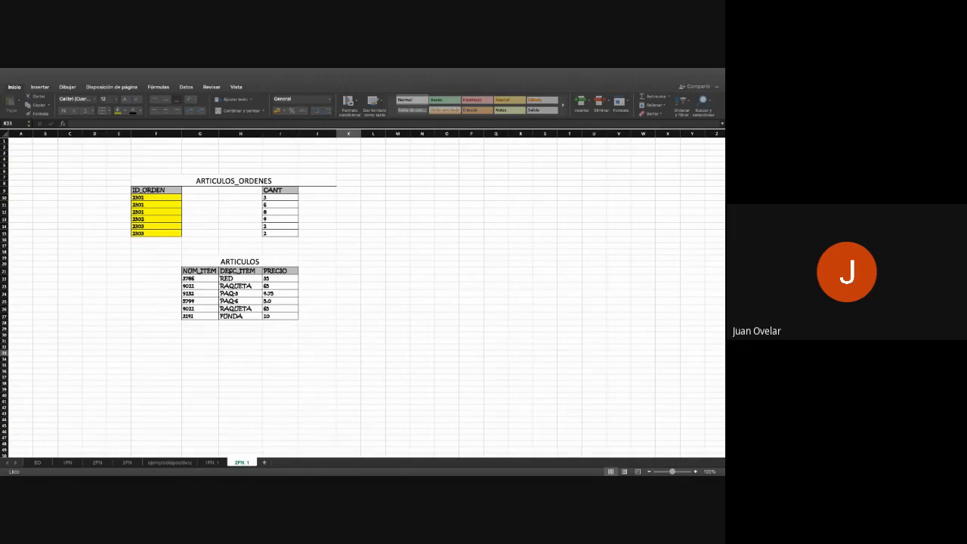
left_click_drag(155, 190, 156, 233)
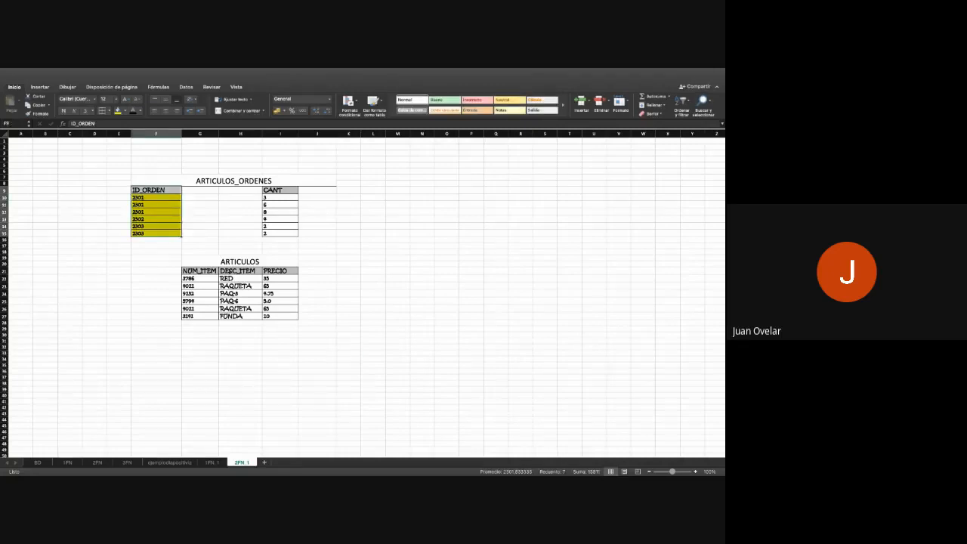
key("super+c")
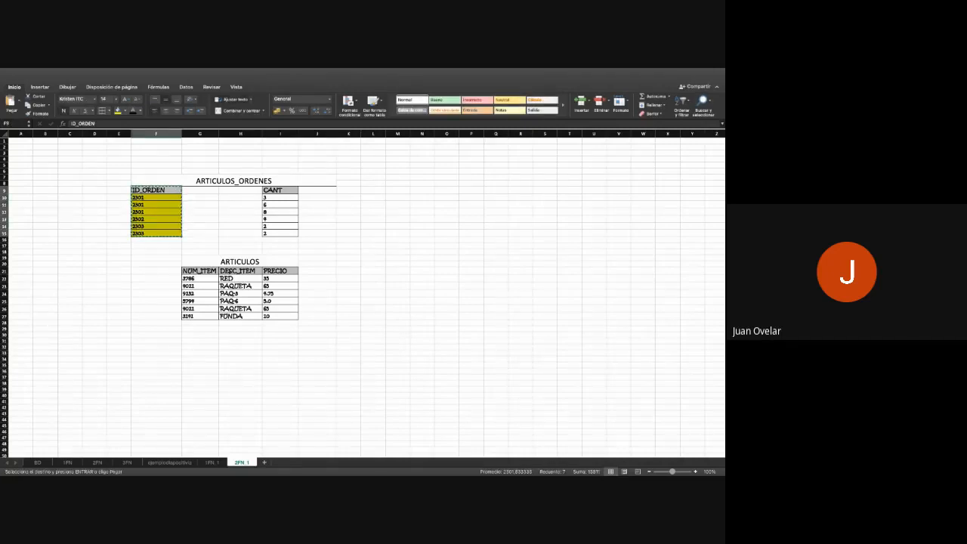
left_click(422, 190)
key("Return")
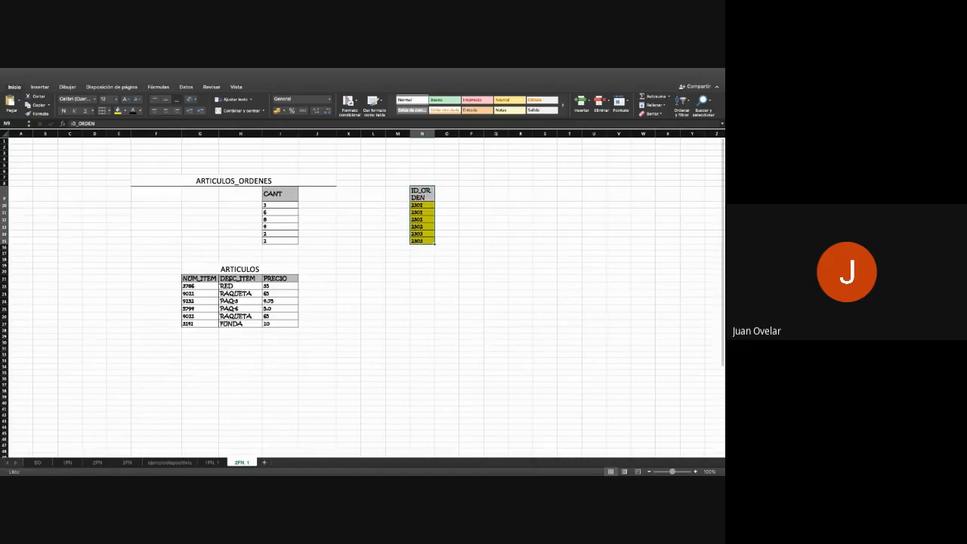
left_click_drag(434, 134, 453, 134)
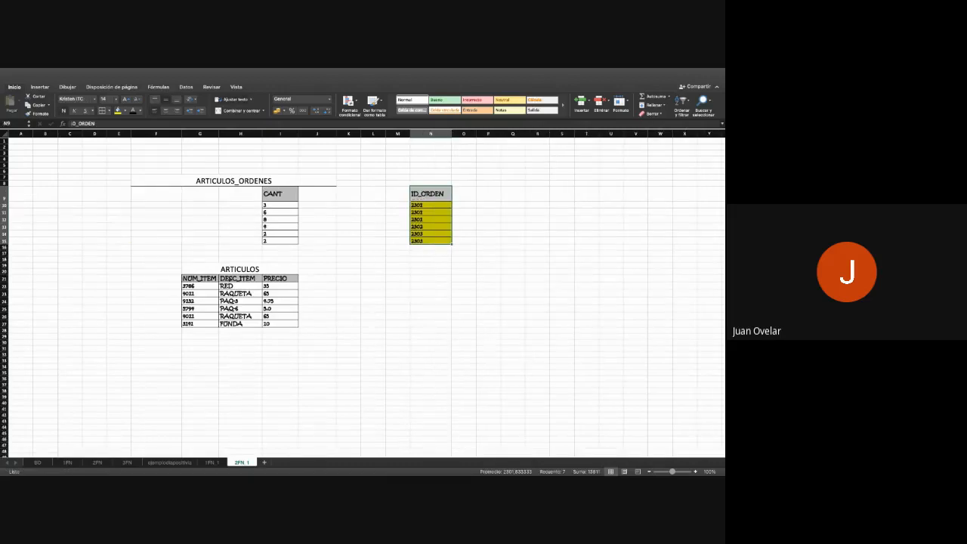
- Review the original unsplit orders table on the example sheet and return to the 2FN_1 sheet
left_click_drag(240, 279, 240, 325)
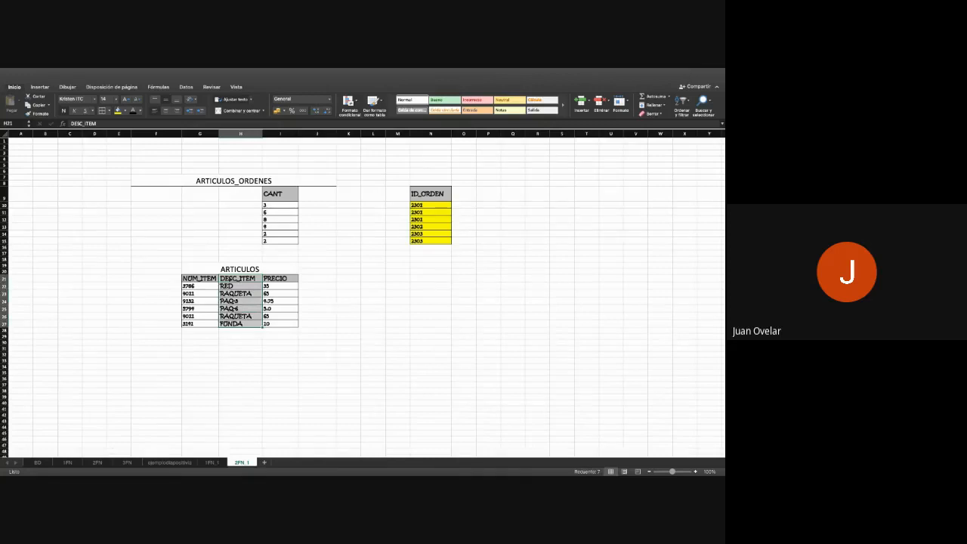
left_click(240, 355)
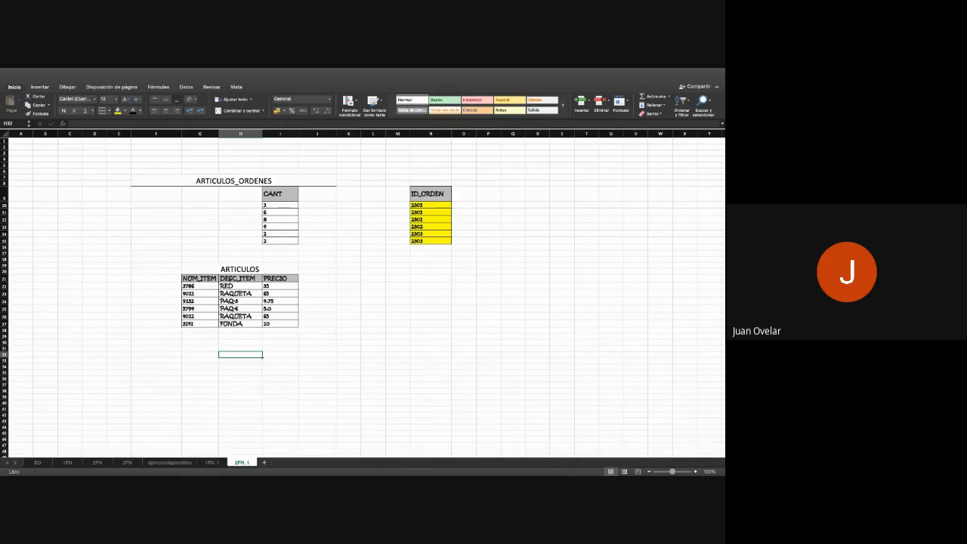
left_click(155, 464)
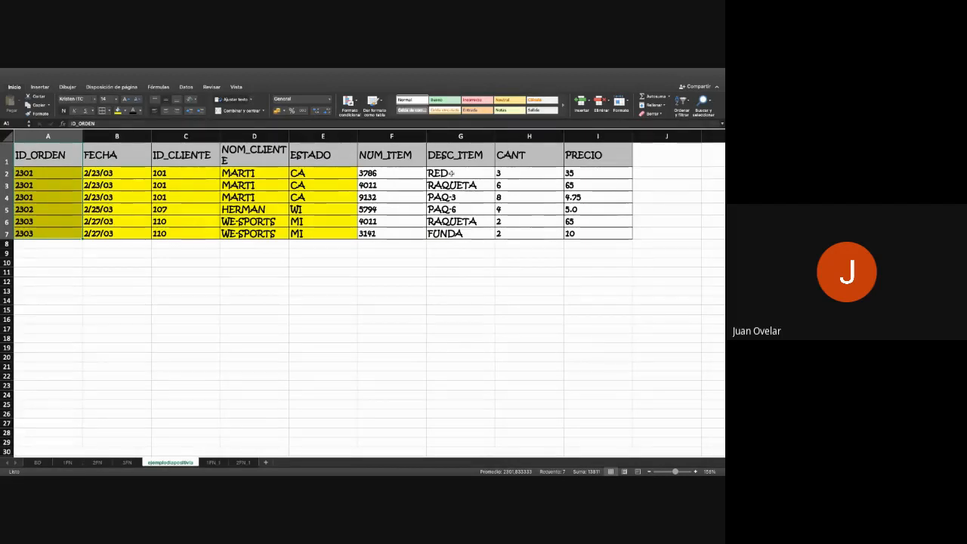
left_click(243, 464)
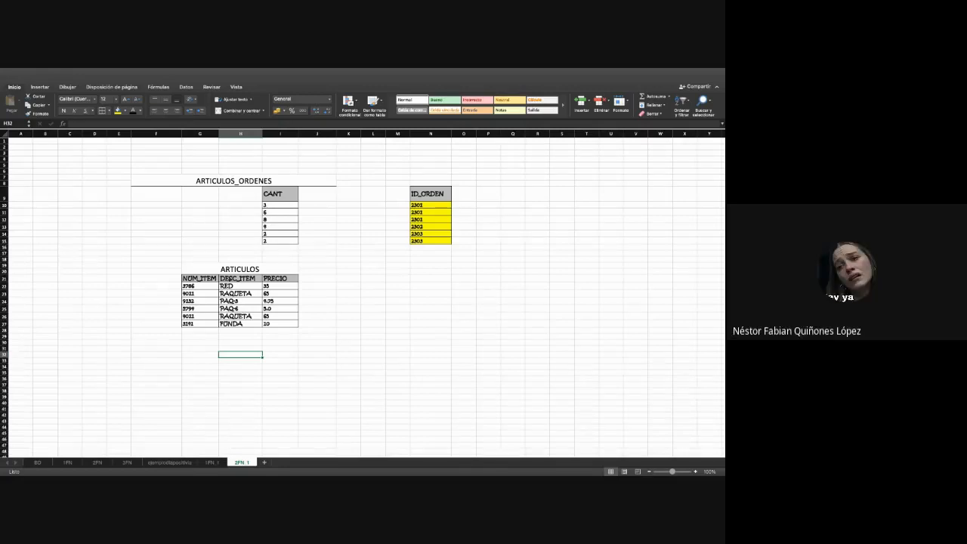
- Copy the NUM_ITEM column, G21:G27 of the ARTICULOS table, to cell O9 beside ID_ORDEN
left_click(200, 287)
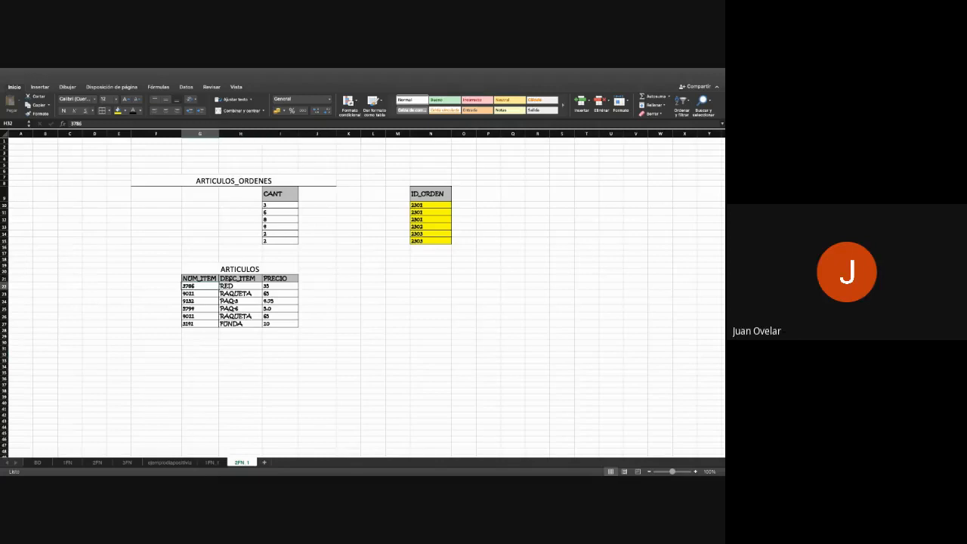
left_click(199, 278)
left_click(199, 302)
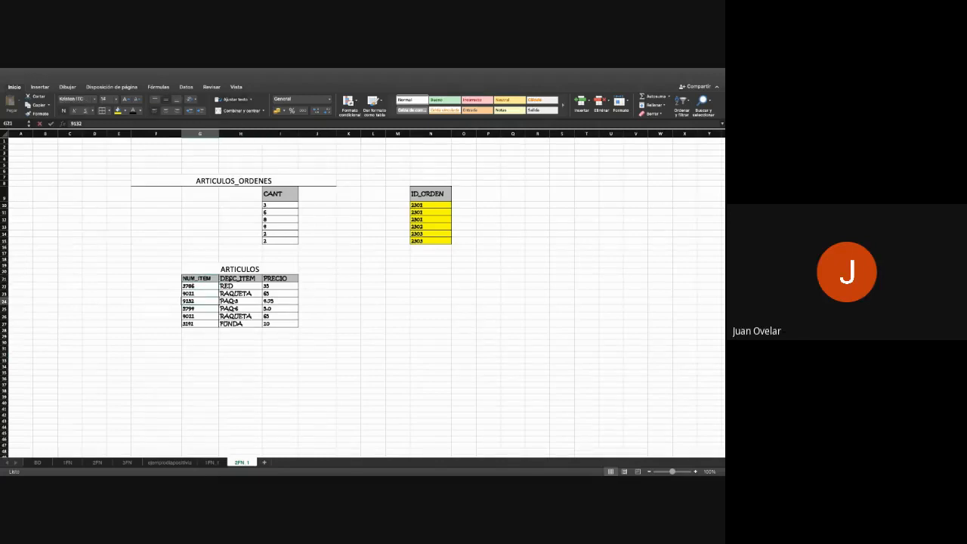
left_click_drag(199, 278, 200, 324)
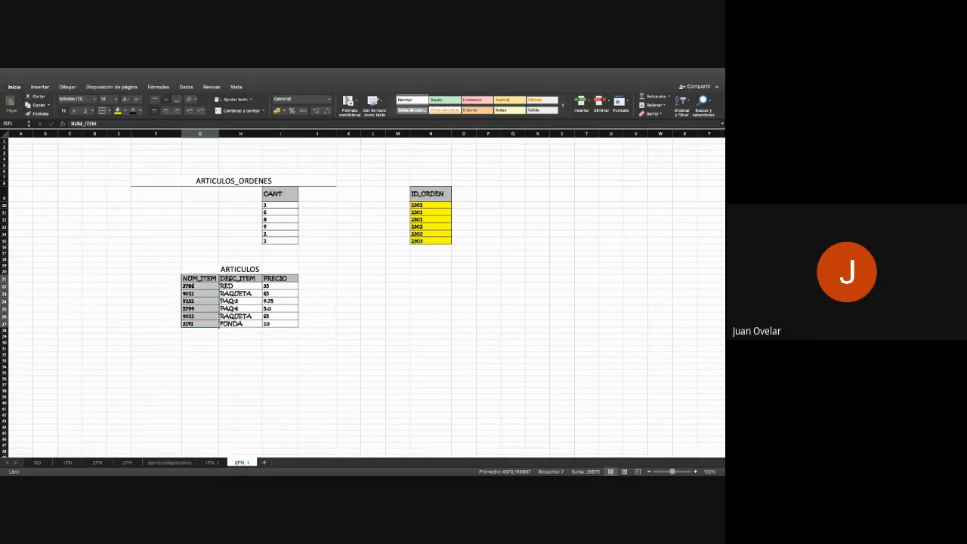
key("super+c")
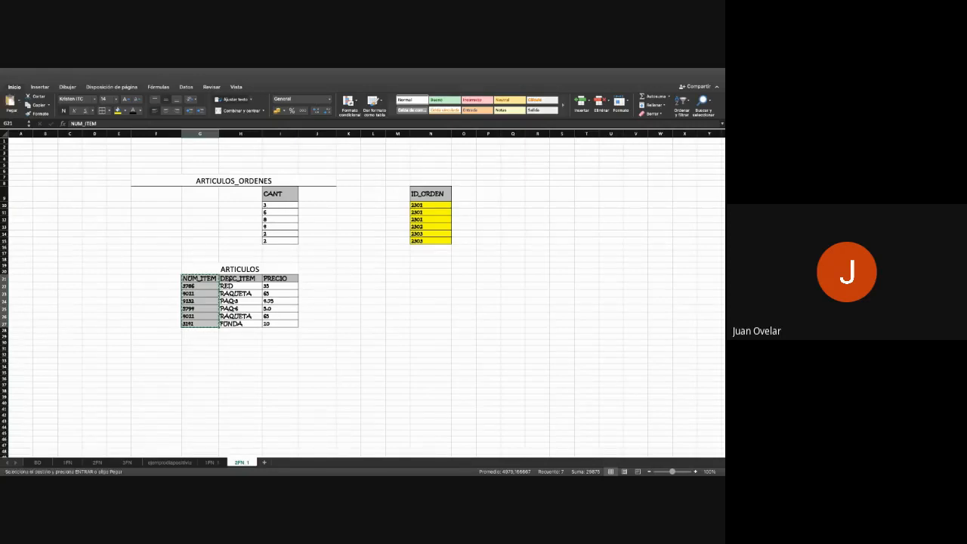
left_click(463, 194)
key("super+v")
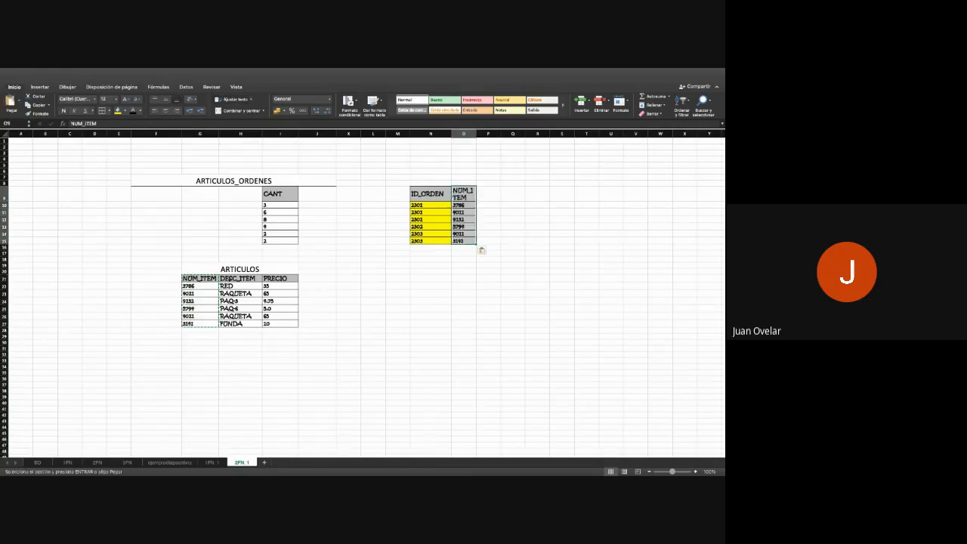
- Move the CANT column, I9:I15 including the last entry 2, to P9:P15 in the new order items table
left_click_drag(274, 193, 280, 235)
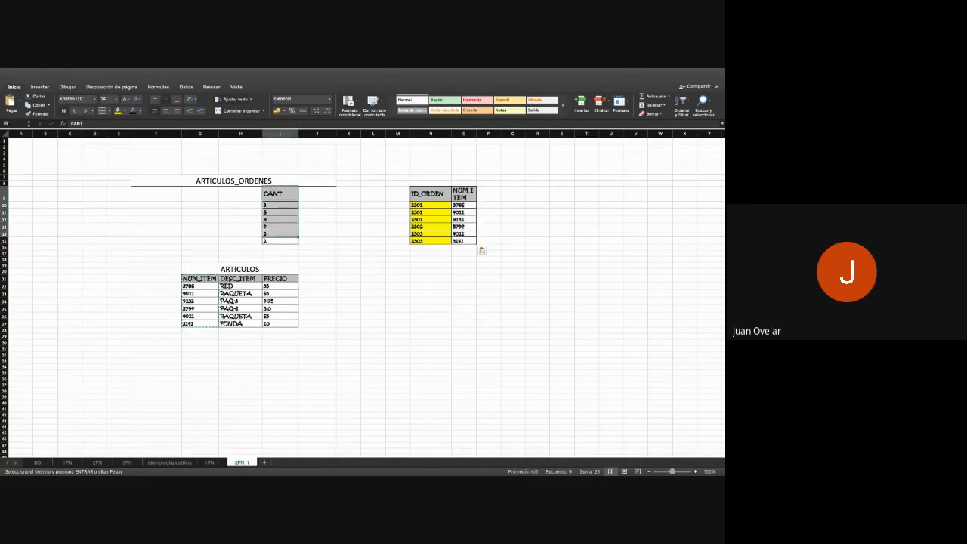
key("super+c")
left_click(489, 194)
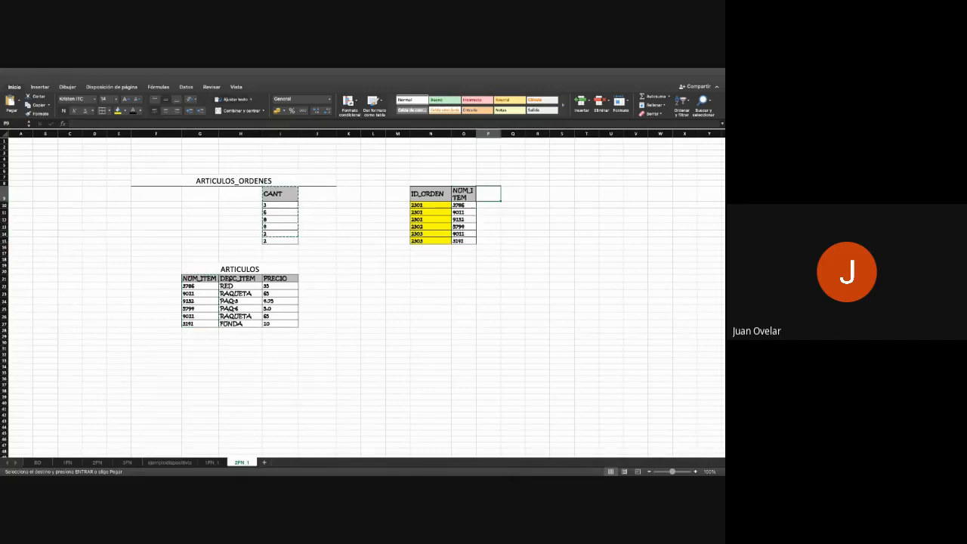
key("super+v")
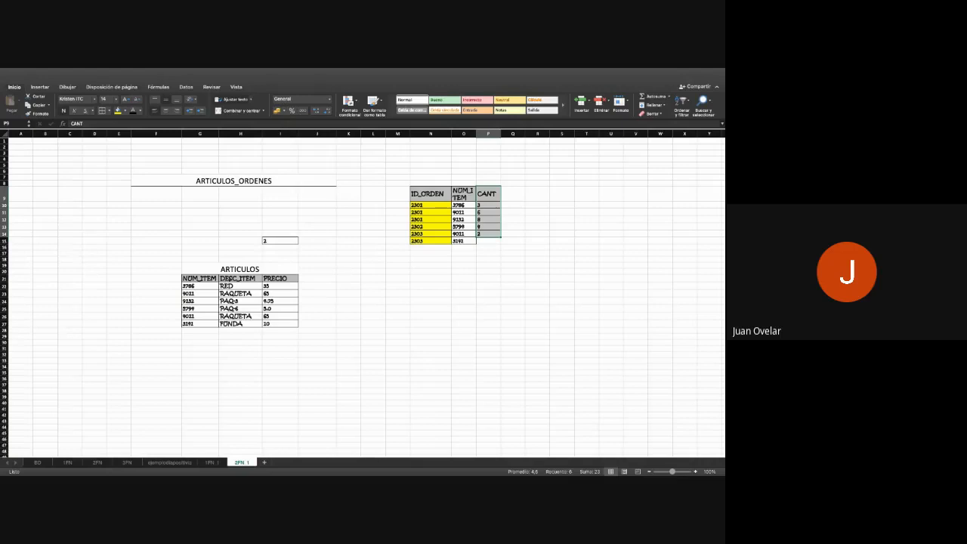
left_click(280, 241)
key("super+x")
left_click(488, 241)
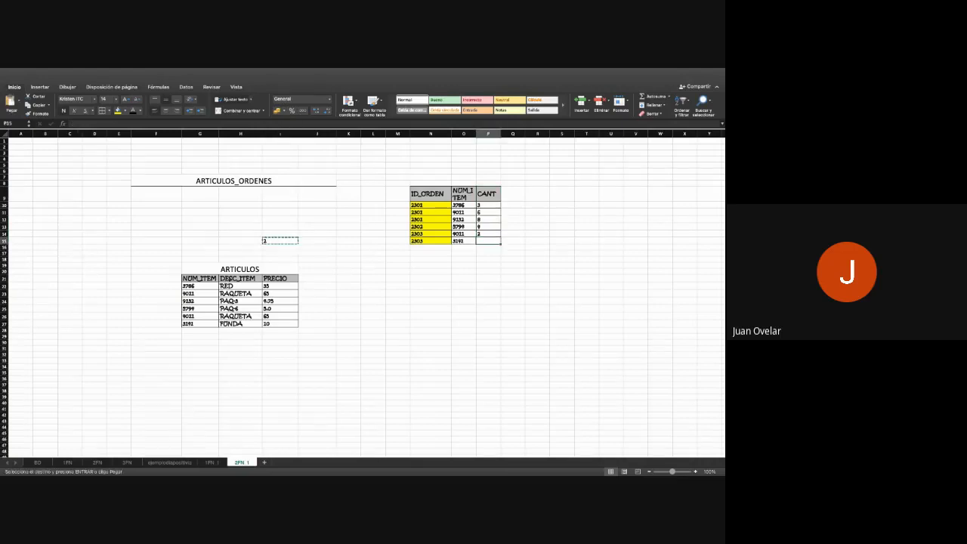
key("super+v")
left_click(489, 293)
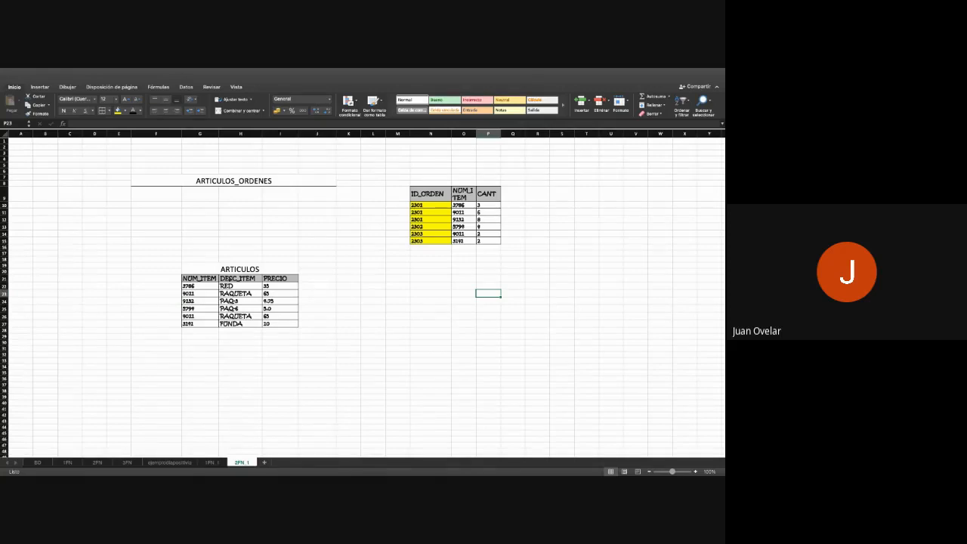
- Replace the NUM_ITEM column in O9:O15 with a copy of DESC_ITEM, H21:H27, and widen column O to fit it
left_click_drag(241, 278, 240, 324)
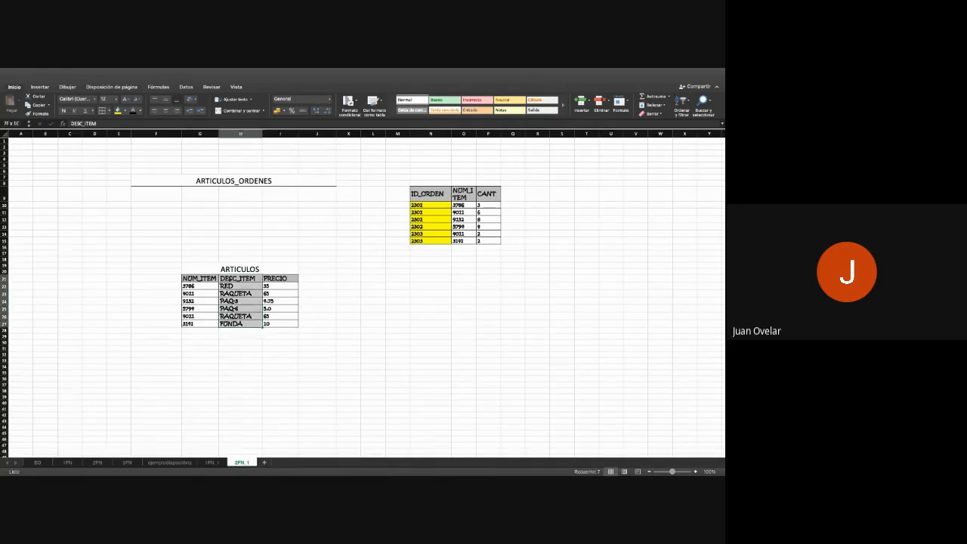
key("super+c")
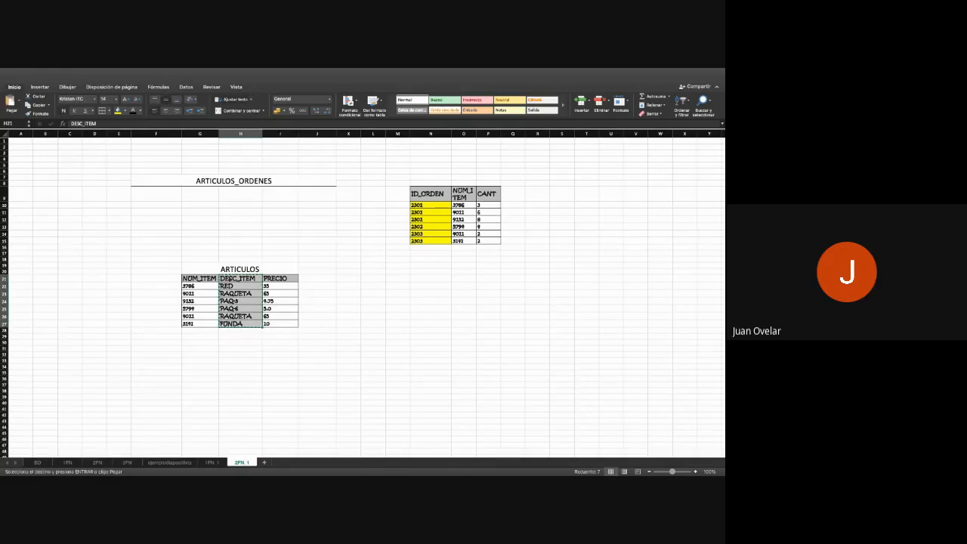
left_click_drag(464, 194, 464, 241)
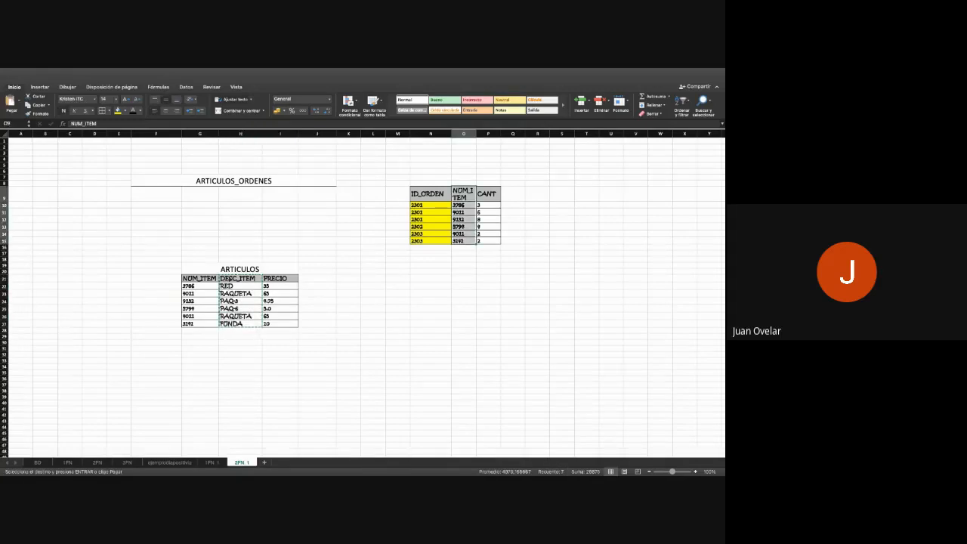
key("super+v")
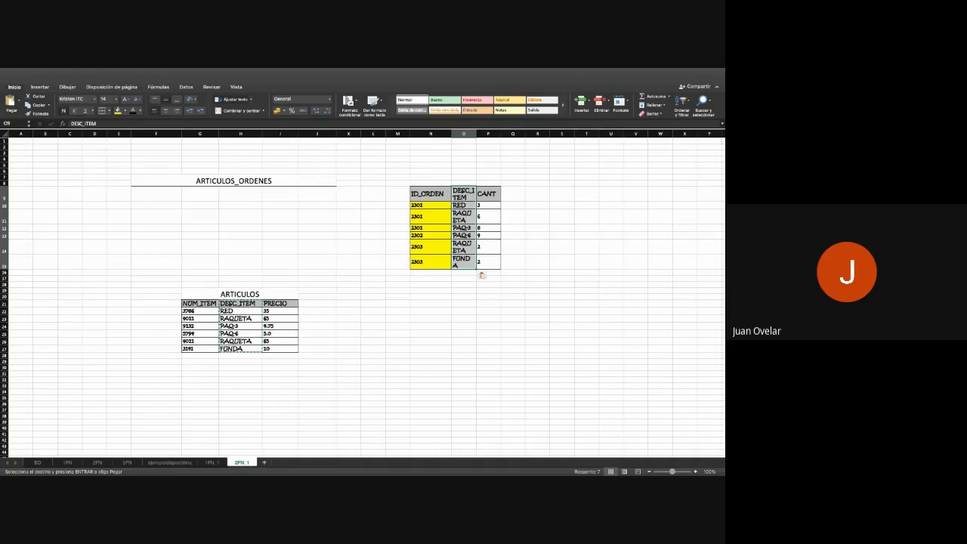
left_click_drag(477, 134, 496, 134)
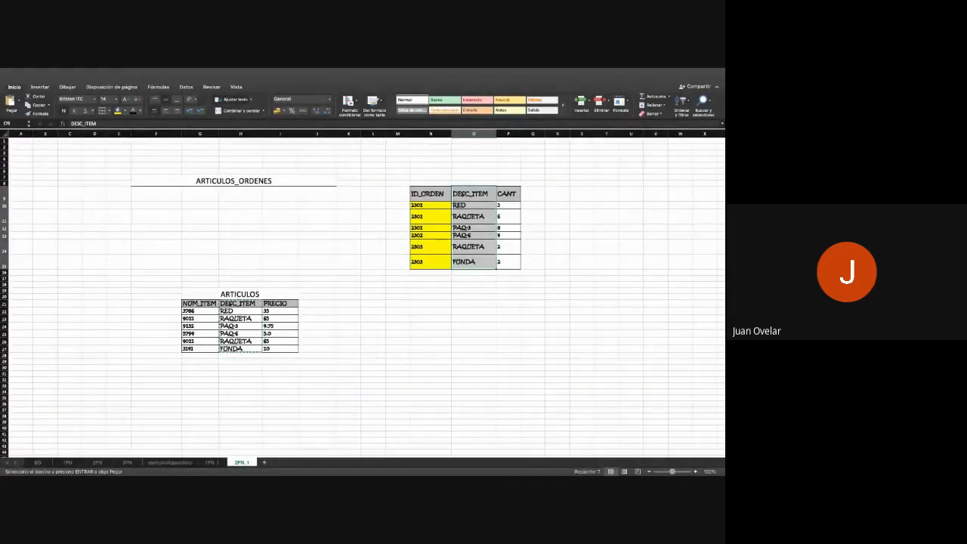
key("super+Tab")
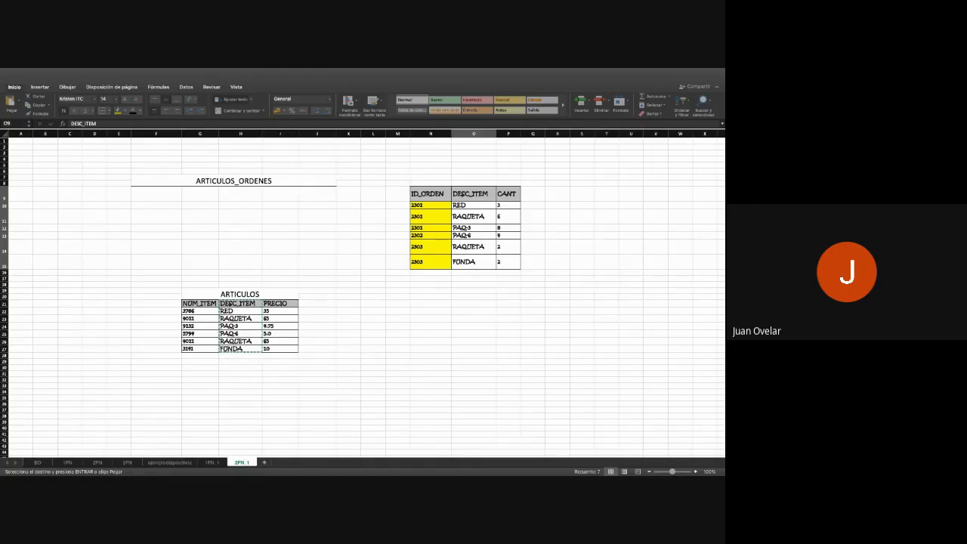
- Replace the DESC_ITEM column in O9:O15 with a copy of the NUM_ITEM column, G21:G27 of the ARTICULOS table
left_click(198, 303)
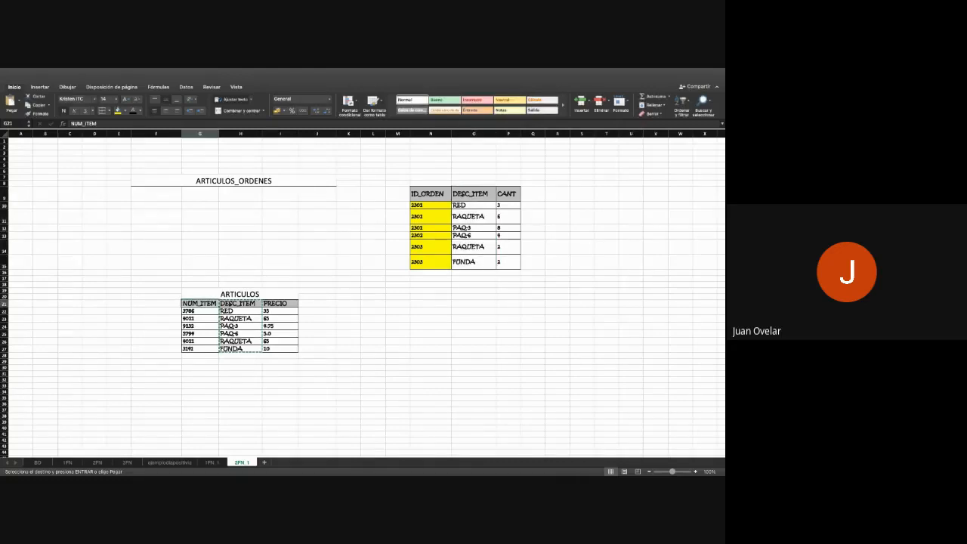
left_click_drag(199, 303, 199, 349)
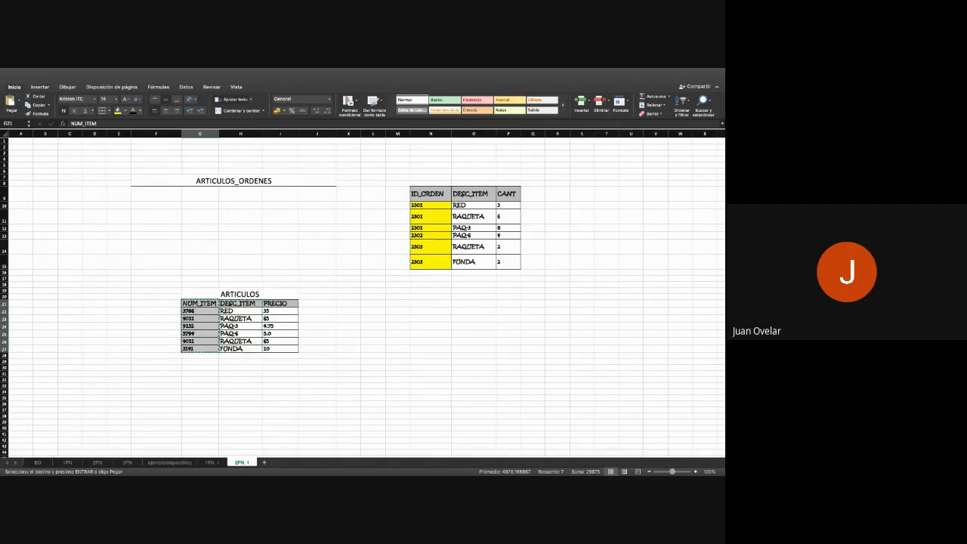
left_click_drag(473, 193, 474, 261)
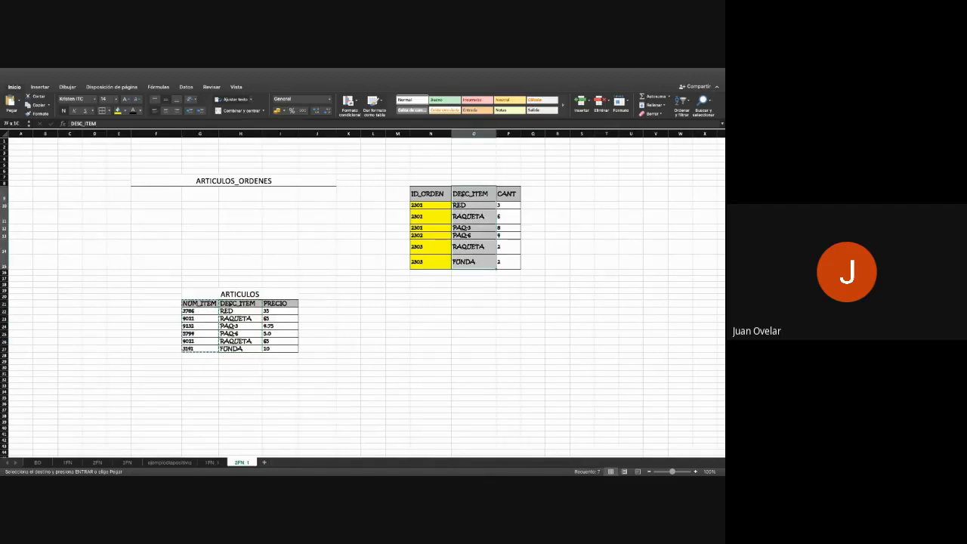
key("ctrl+v")
left_click(474, 308)
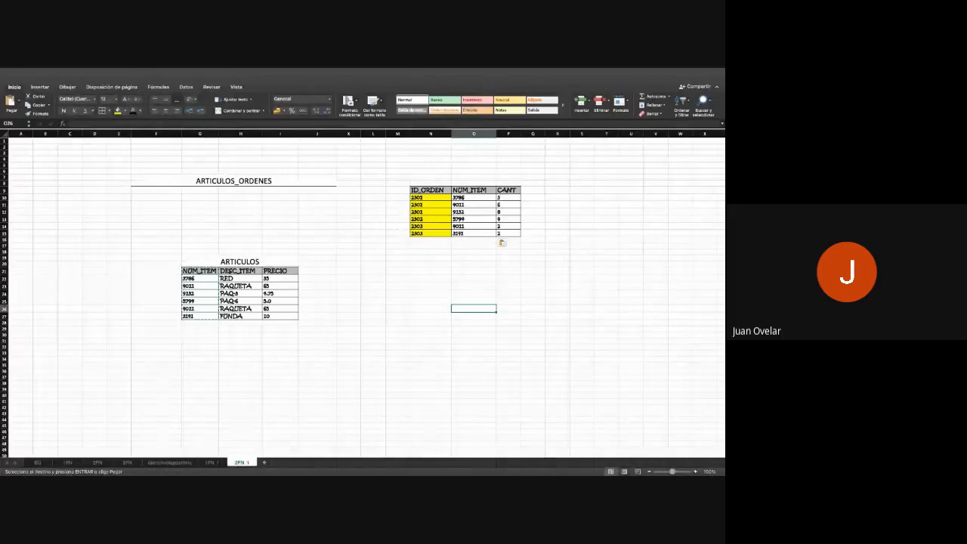
- Review the source tables on the 1FN_1 and example sheets and return to the 2FN_1 sheet
key("super+Tab")
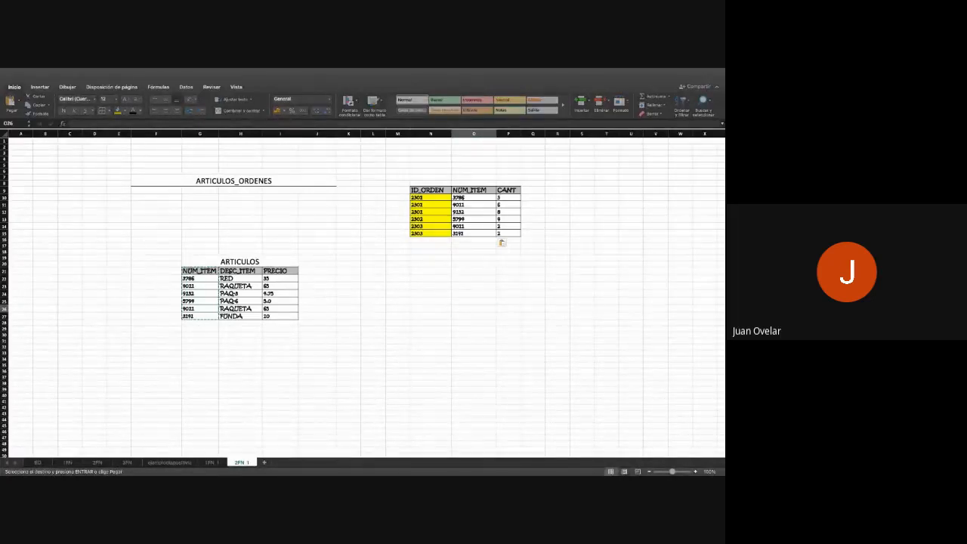
left_click(214, 463)
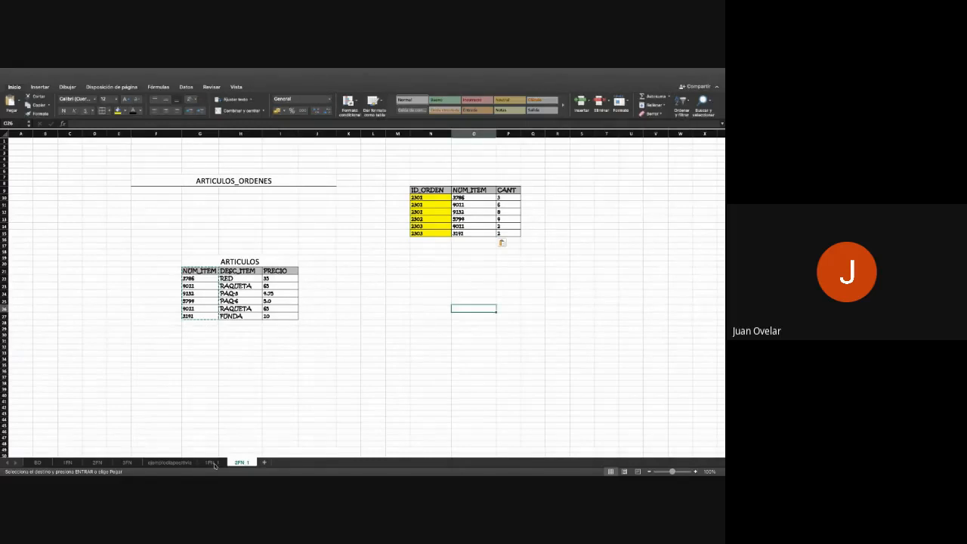
left_click(214, 463)
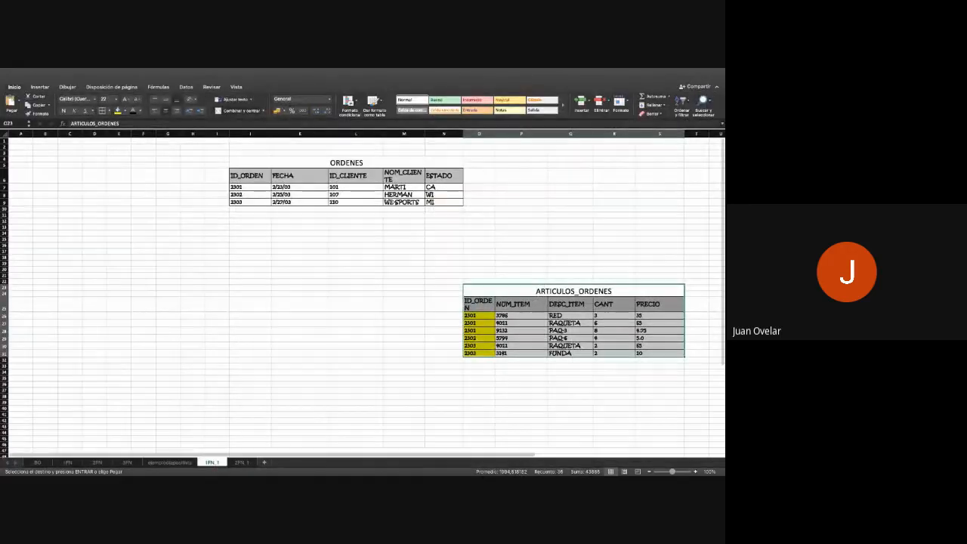
left_click(170, 464)
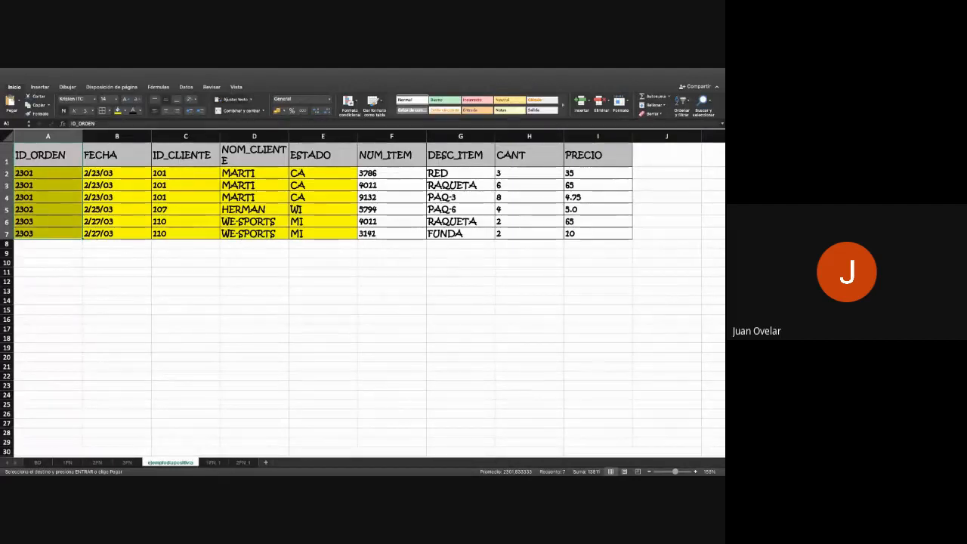
left_click(212, 462)
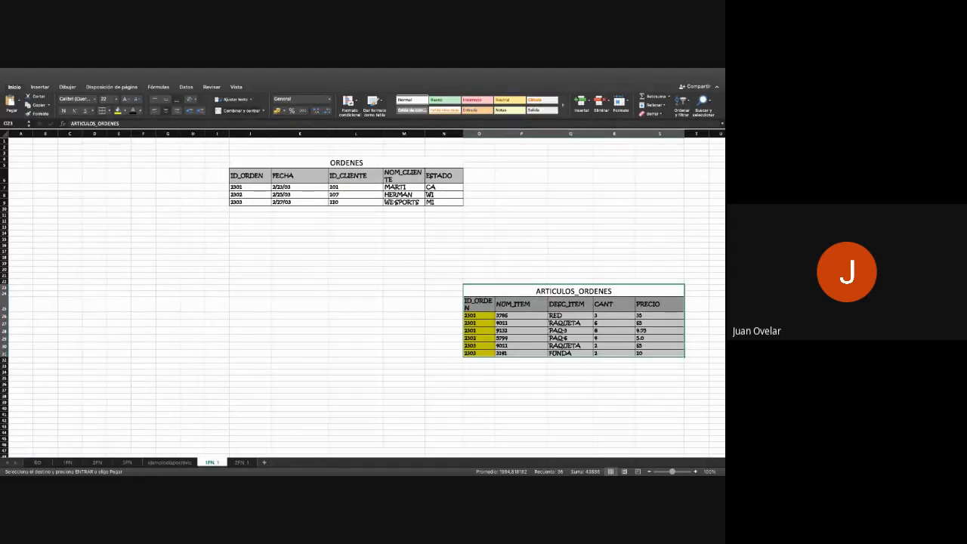
left_click(241, 463)
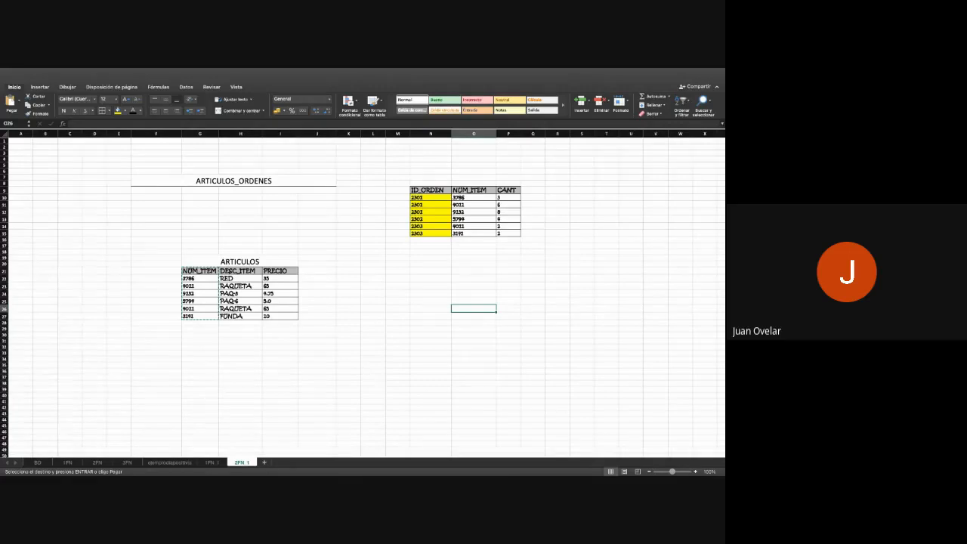
- Merge cells N7:P8 above the order items table and enter the title CANTIDAD_ORDEN
left_click_drag(444, 178, 509, 179)
left_click(240, 112)
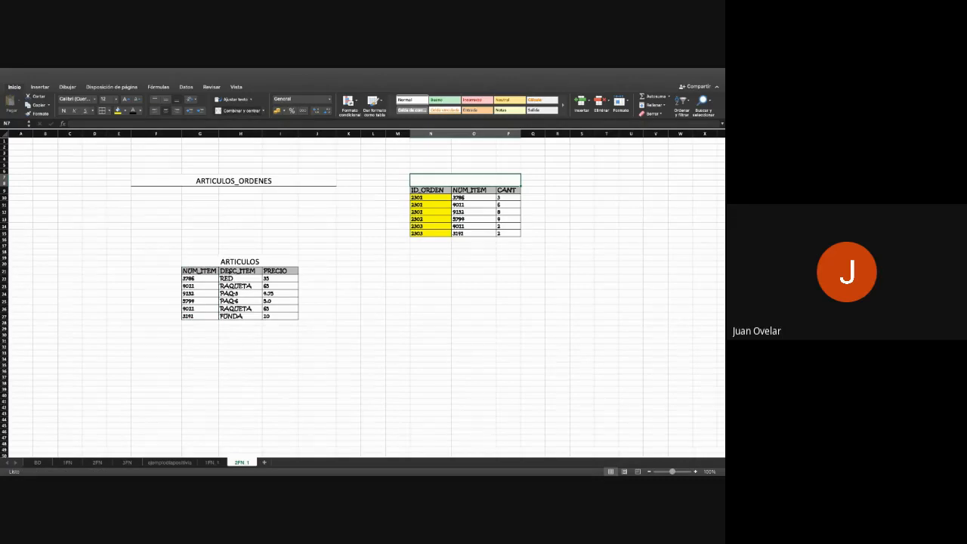
type("CANTID")
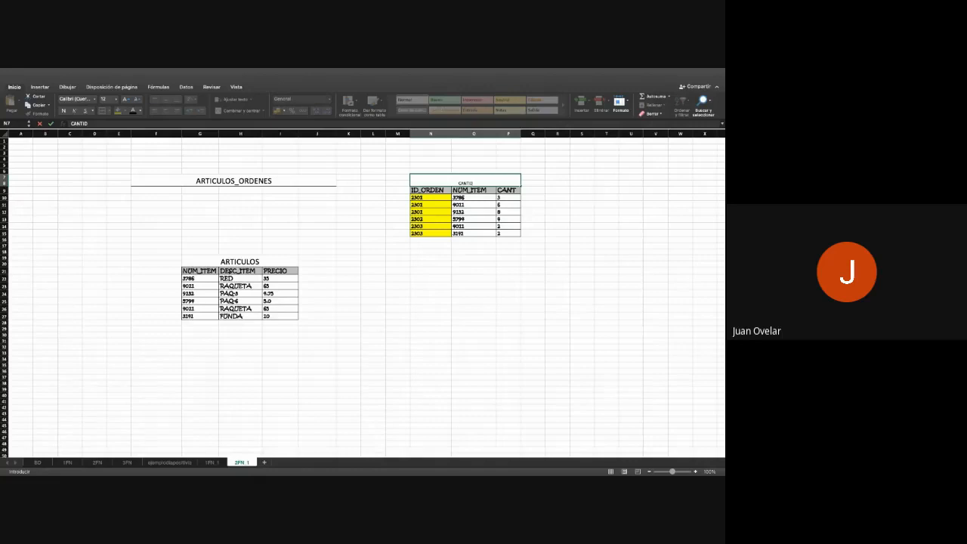
type("AD_ORDEN")
key("Return")
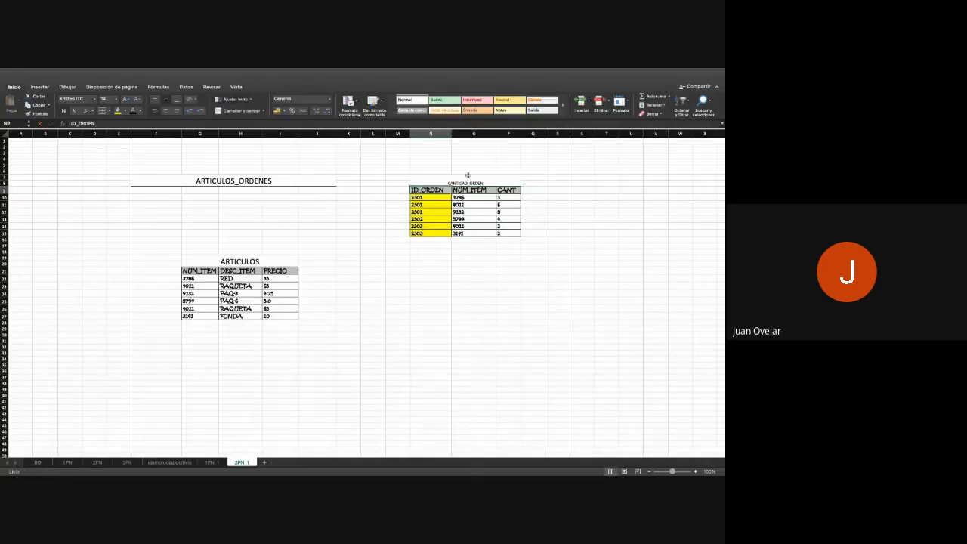
- Enlarge the CANTIDAD_ORDEN title to font size 20
left_click(468, 178)
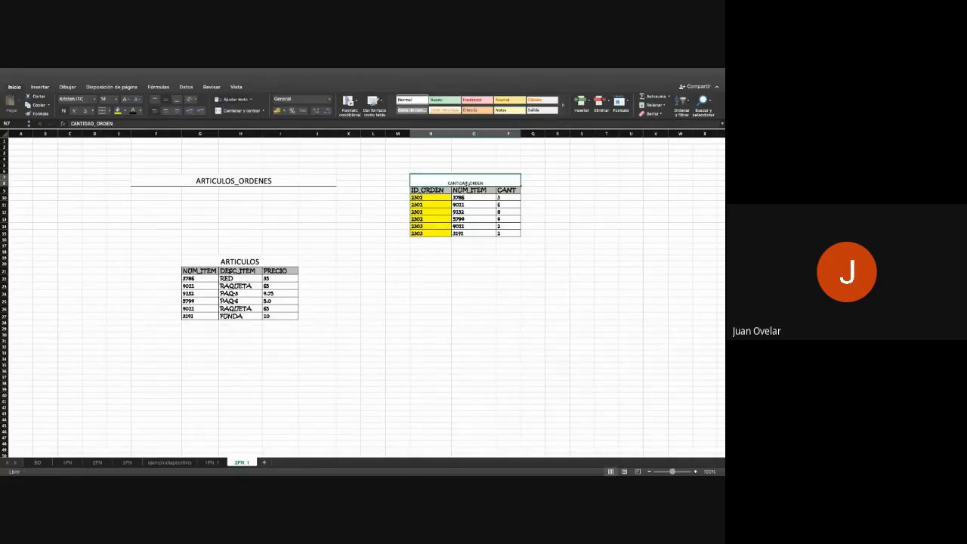
left_click(126, 99)
left_click(126, 99)
left_click(126, 99)
left_click(126, 99)
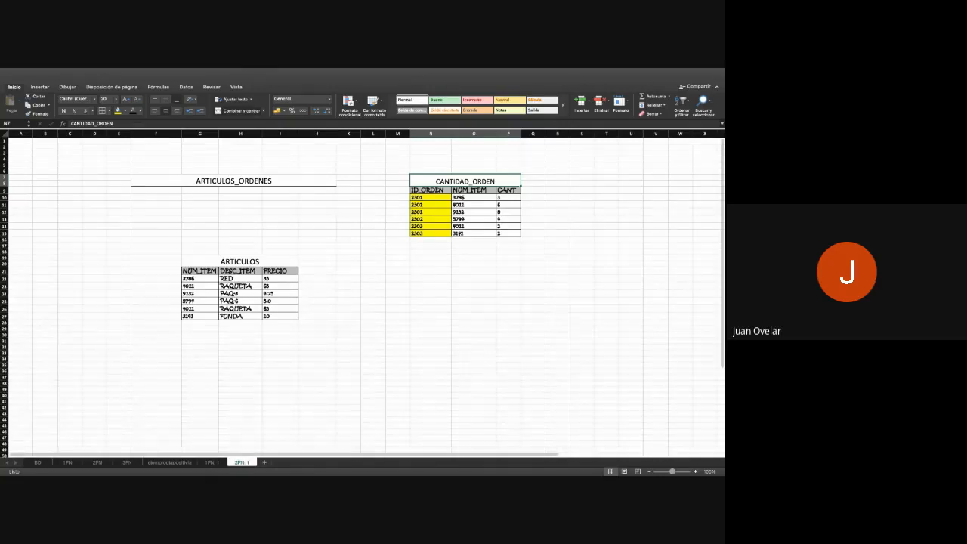
- Check the tables on 1FN_1, then add a new sheet after 2FN_1 and name it 3FN_1
left_click(211, 463)
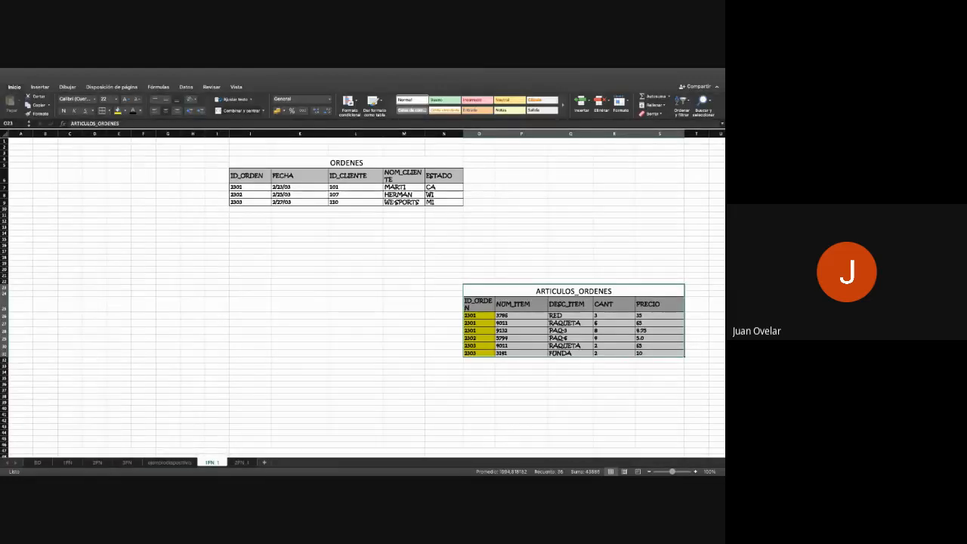
left_click(241, 462)
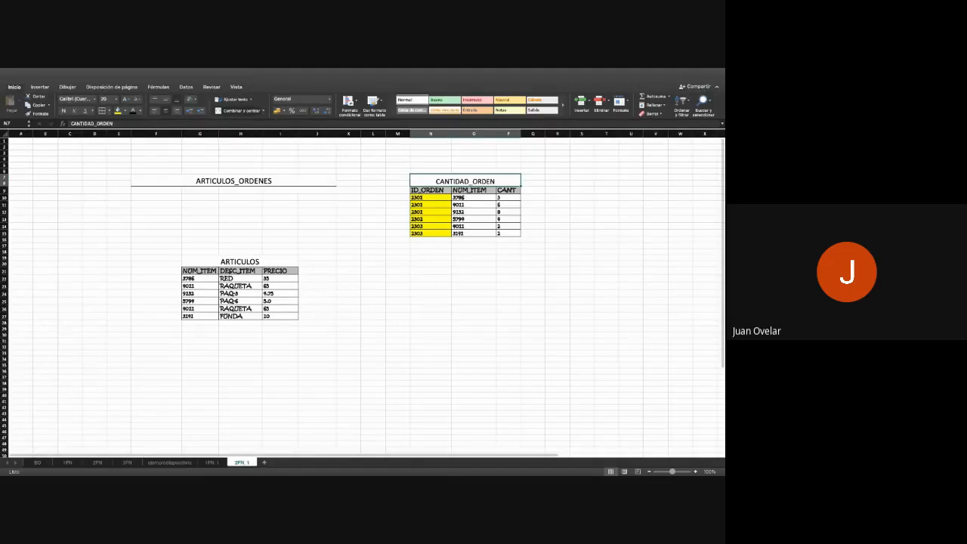
left_click(264, 462)
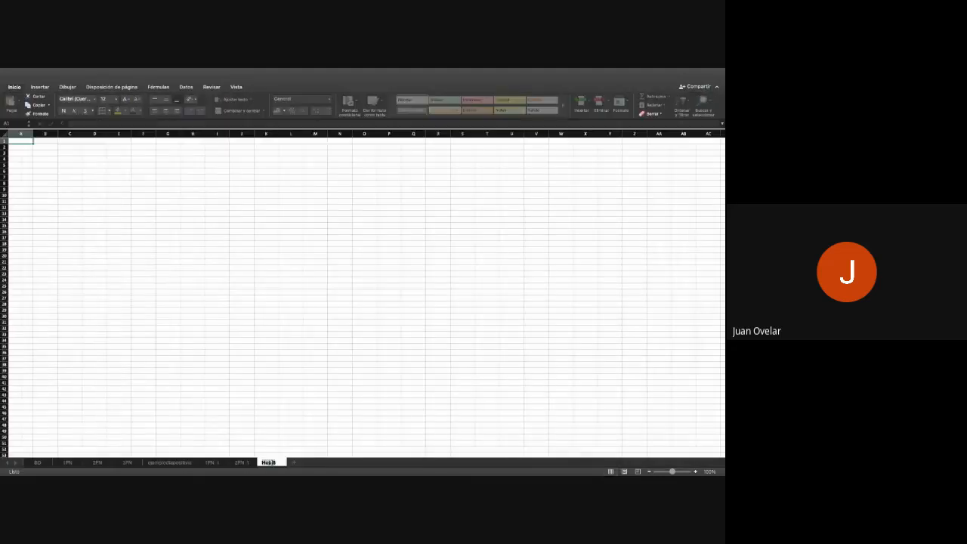
type("3FN 1")
key("Return")
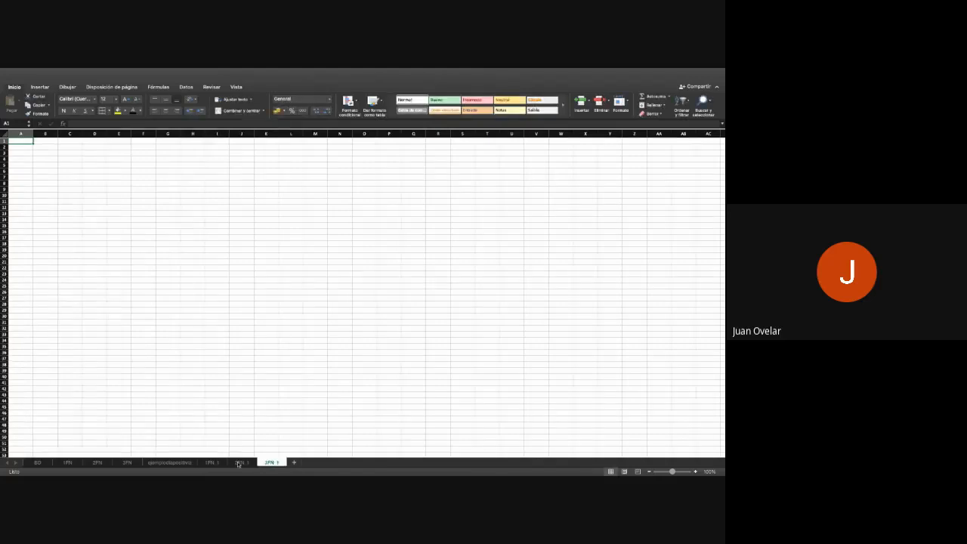
- On 2FN_1, delete the leftover ARTICULOS_ORDENES title and remove its merged cell and border by applying a blank cell's format
left_click(242, 463)
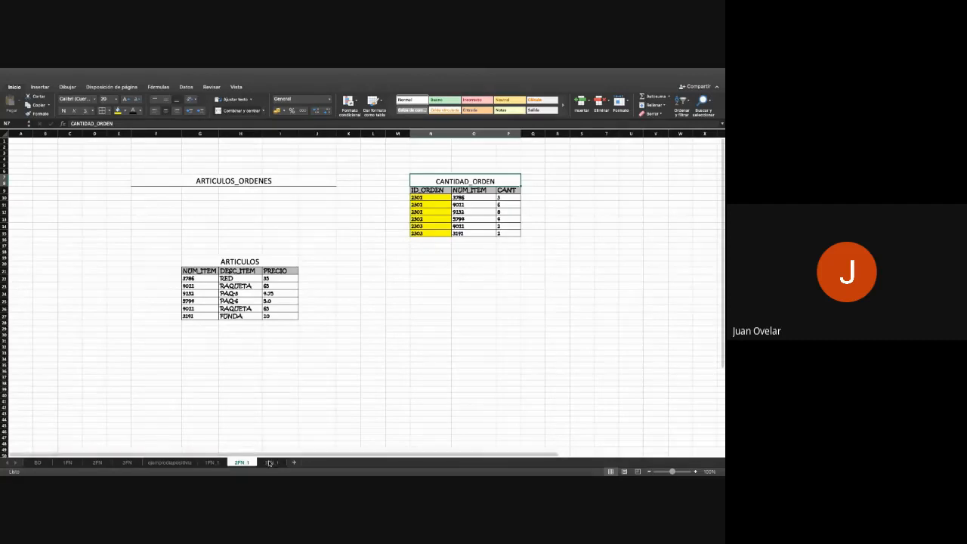
left_click_drag(560, 183, 374, 181)
left_click(201, 181)
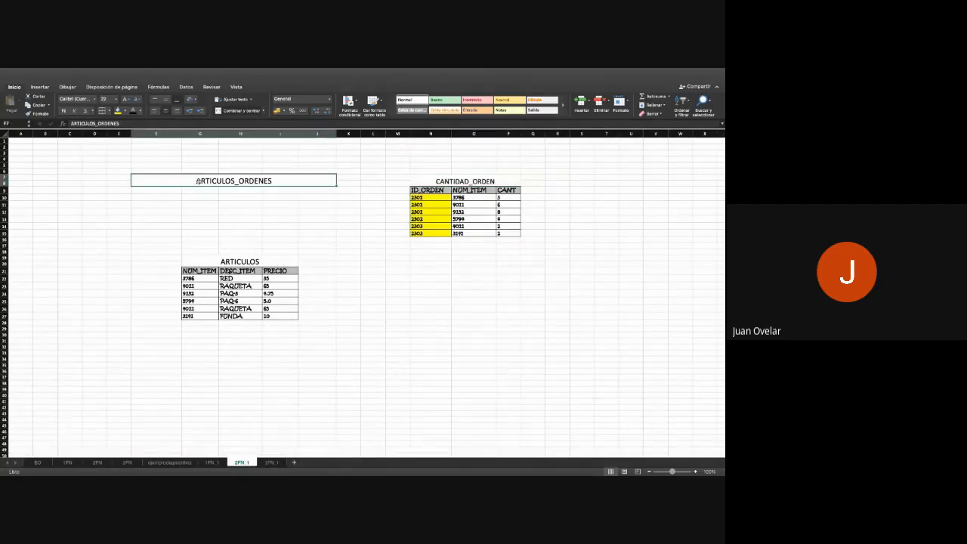
key("Delete")
left_click(240, 232)
left_click(173, 170)
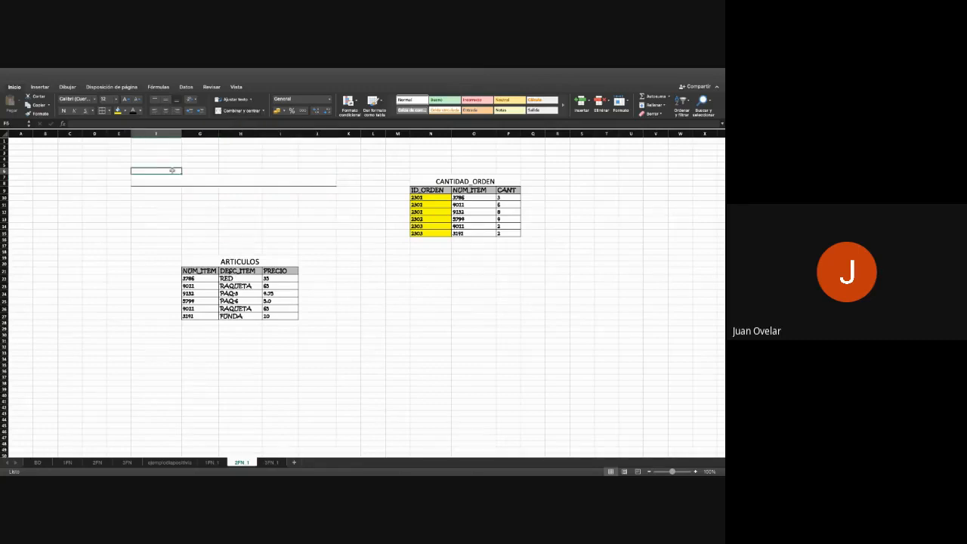
left_click(33, 114)
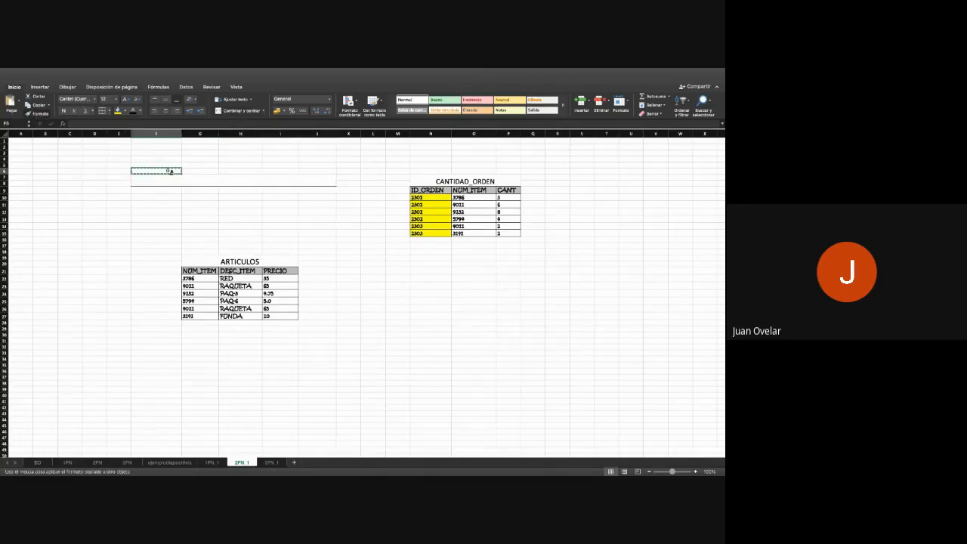
left_click_drag(159, 171, 349, 204)
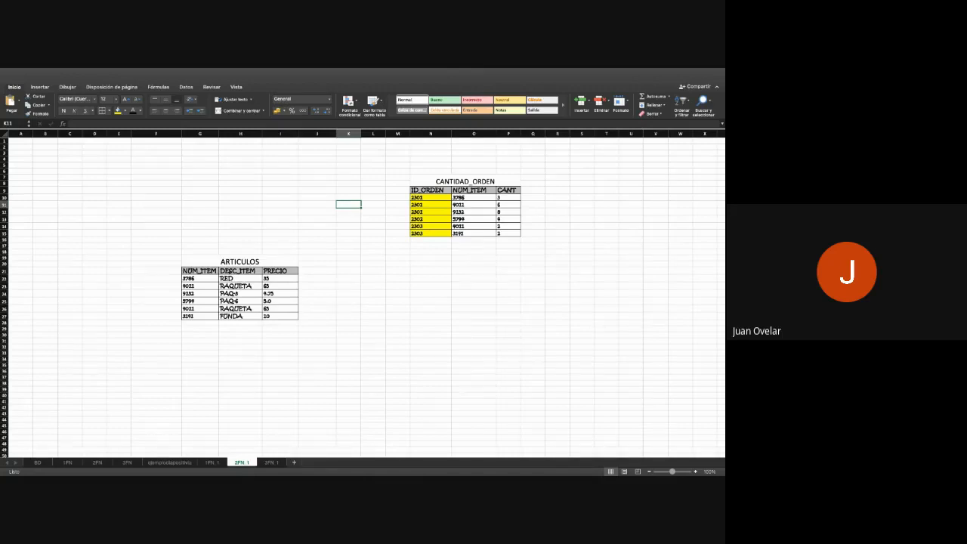
- Copy the ORDENES table from 1FN_1 to cell E6 of 3FN_1 and adjust its column widths and row heights
left_click(212, 462)
left_click_drag(310, 161, 458, 202)
key("super+c")
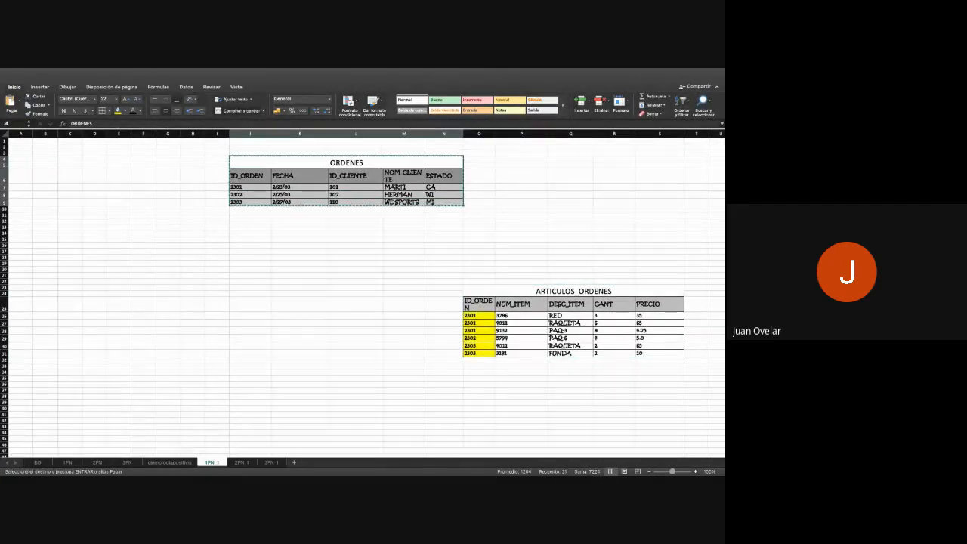
left_click(278, 464)
left_click(129, 172)
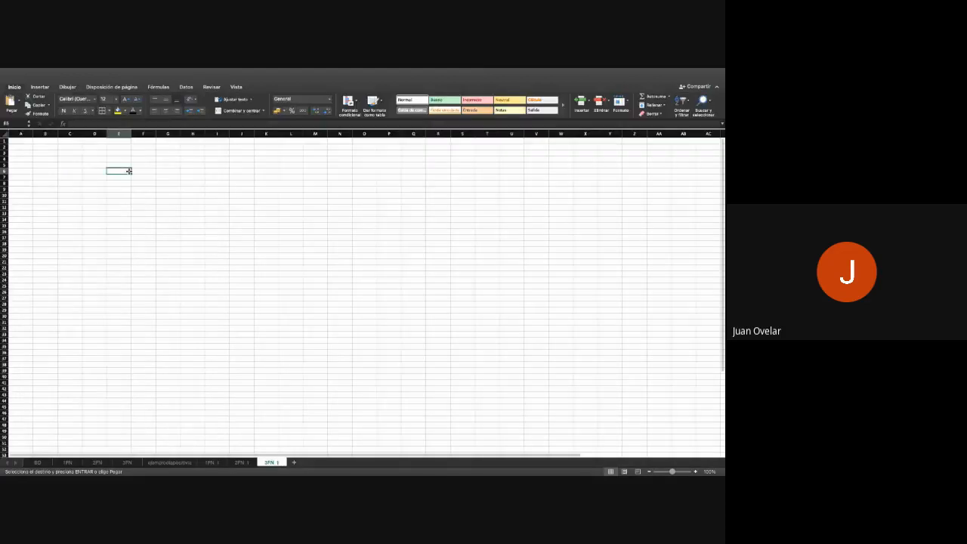
key("super+v")
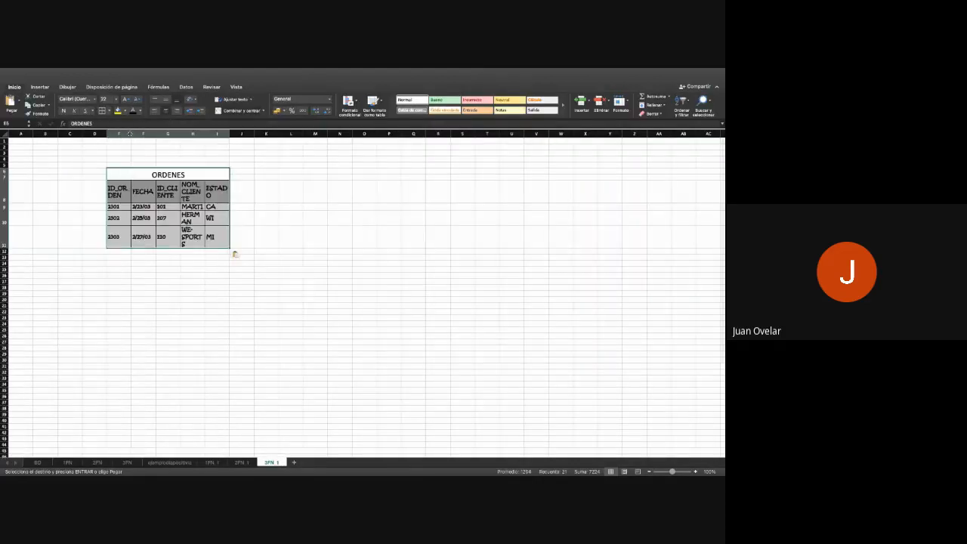
left_click_drag(172, 133, 311, 134)
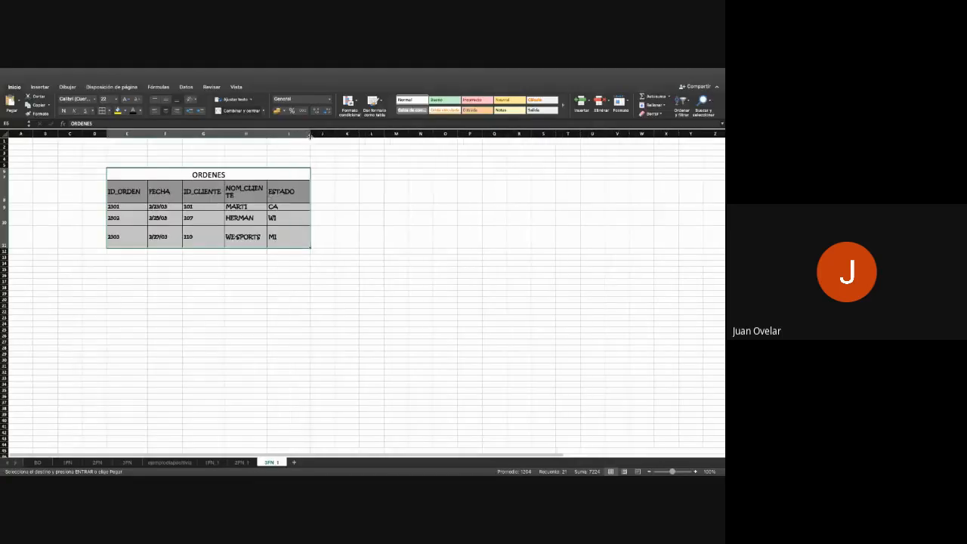
left_click_drag(8, 202, 7, 217)
- Copy F3:Q28 with the ARTICULOS and CANTIDAD_ORDEN tables from 2FN_1 to 3FN_1 and move the pasted block up beside ORDENES
left_click(239, 463)
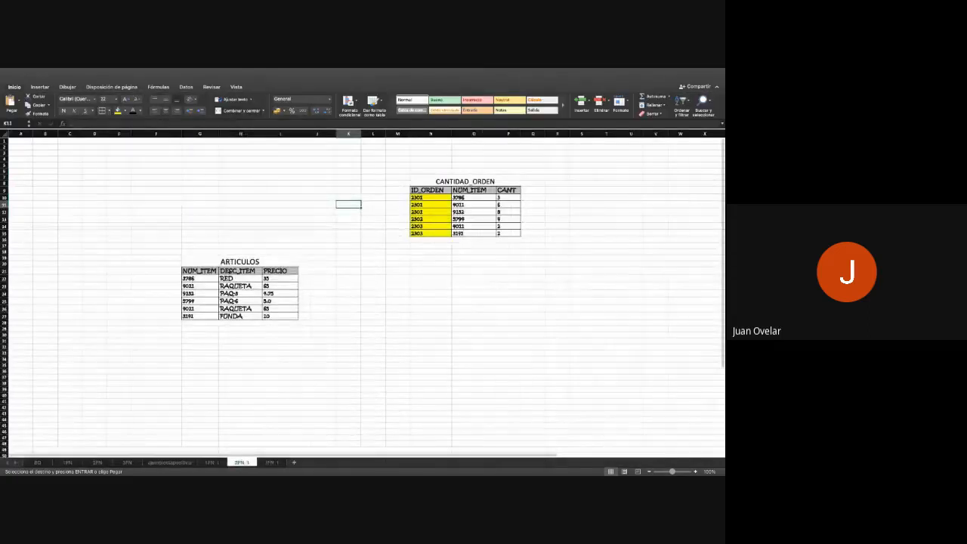
left_click(146, 152)
left_click_drag(145, 152, 545, 325)
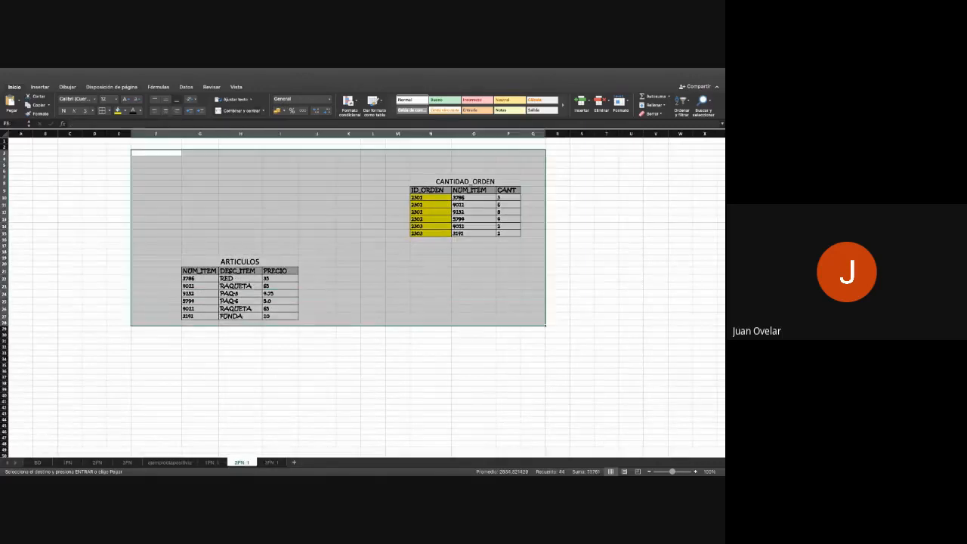
left_click(270, 463)
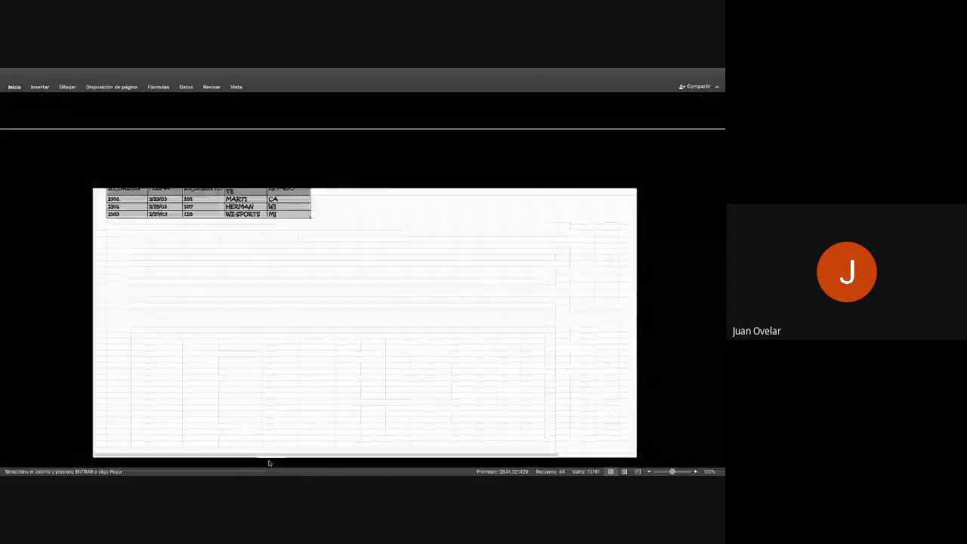
key("ctrl+v")
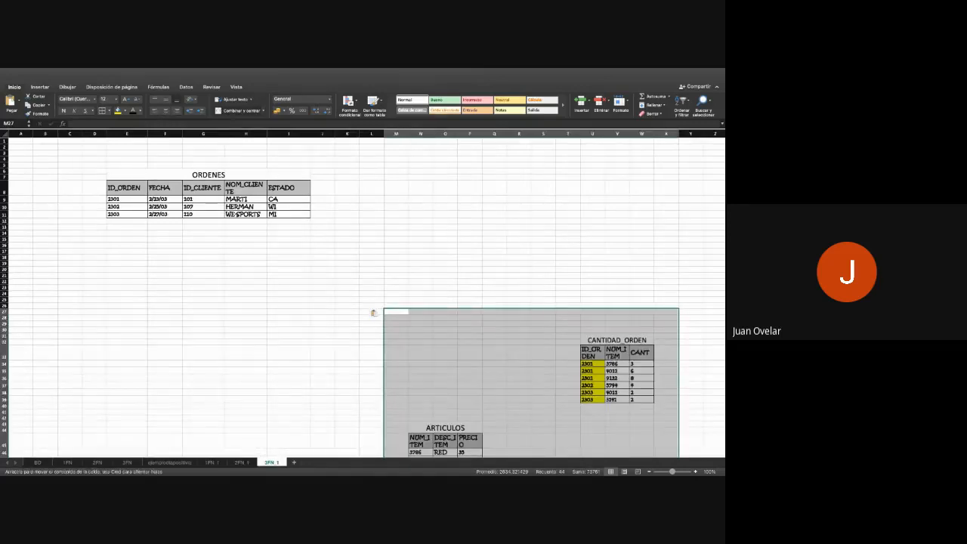
left_click_drag(453, 309, 430, 202)
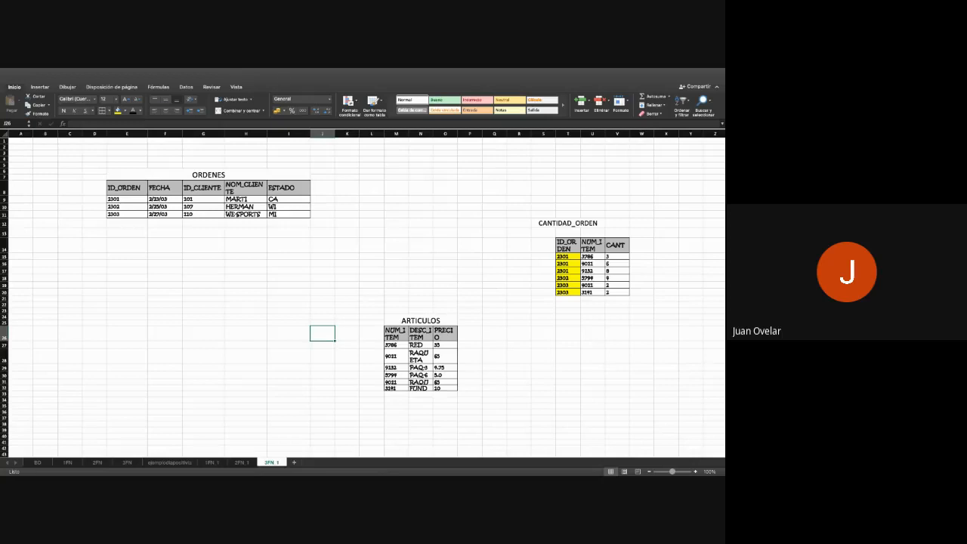
- Widen columns M to O, which hold the ARTICULOS table on the 3FN_1 sheet
left_click(127, 187)
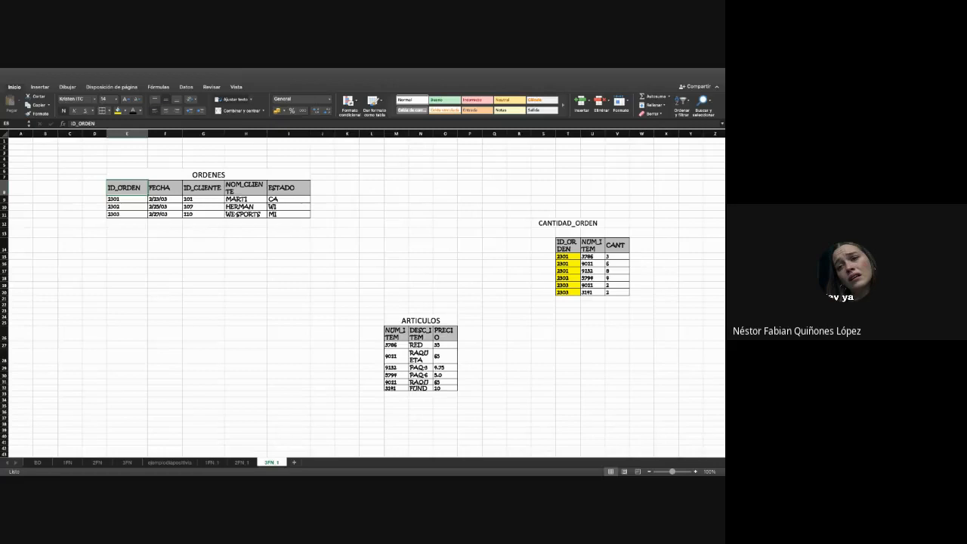
left_click_drag(409, 136, 476, 134)
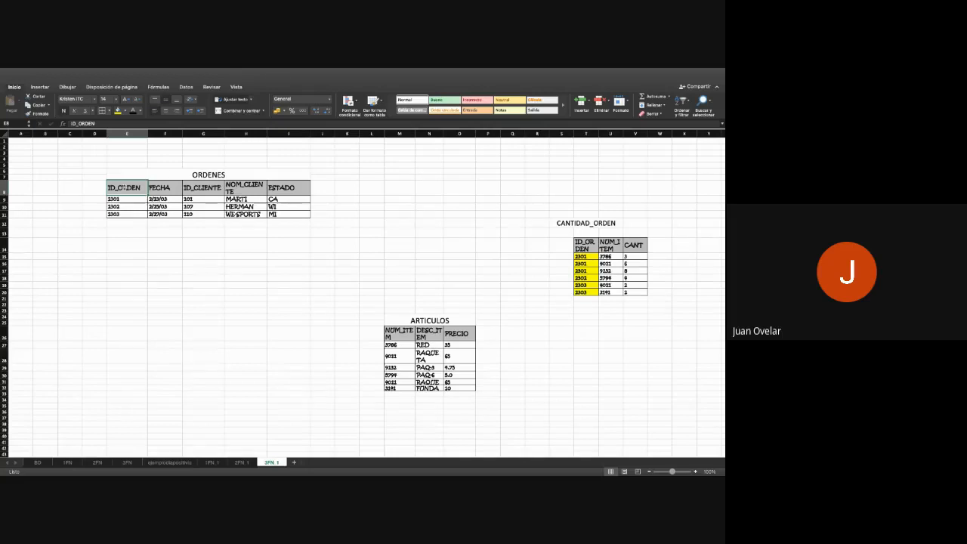
- Copy the ID_ORDEN and FECHA columns of the ORDENES table, with headers, into adjacent columns starting at cell E15
left_click_drag(127, 187, 127, 214)
key("super+c")
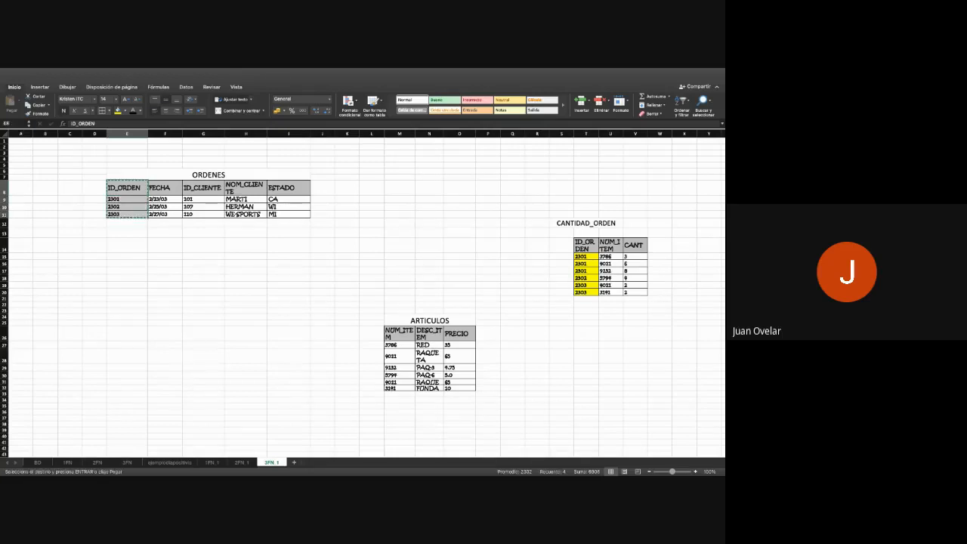
left_click(127, 257)
key("super+v")
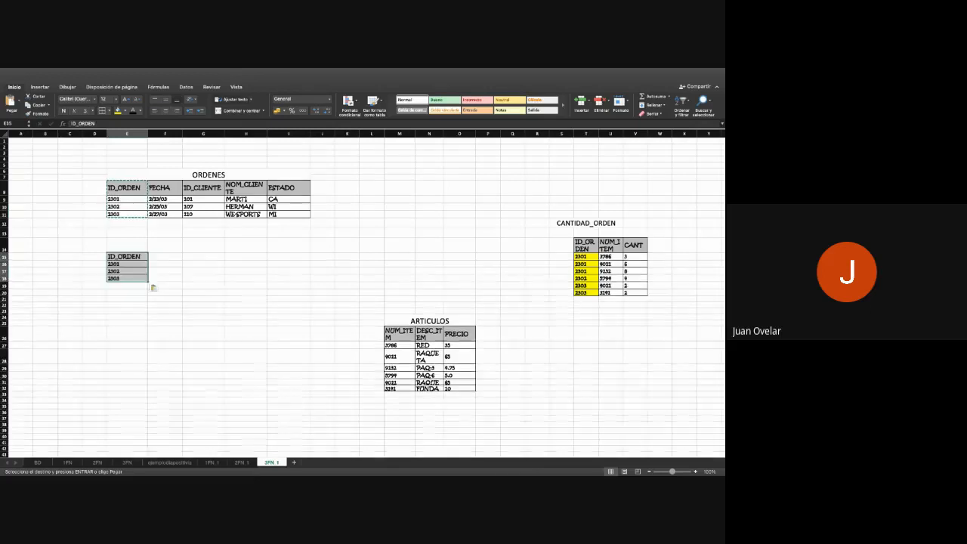
left_click_drag(174, 187, 174, 215)
key("super+c")
left_click(164, 257)
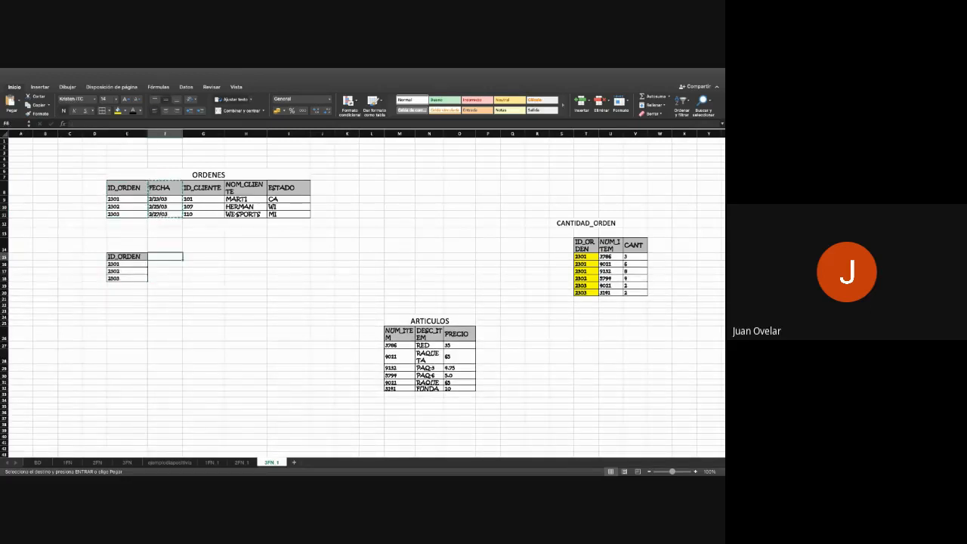
key("super+v")
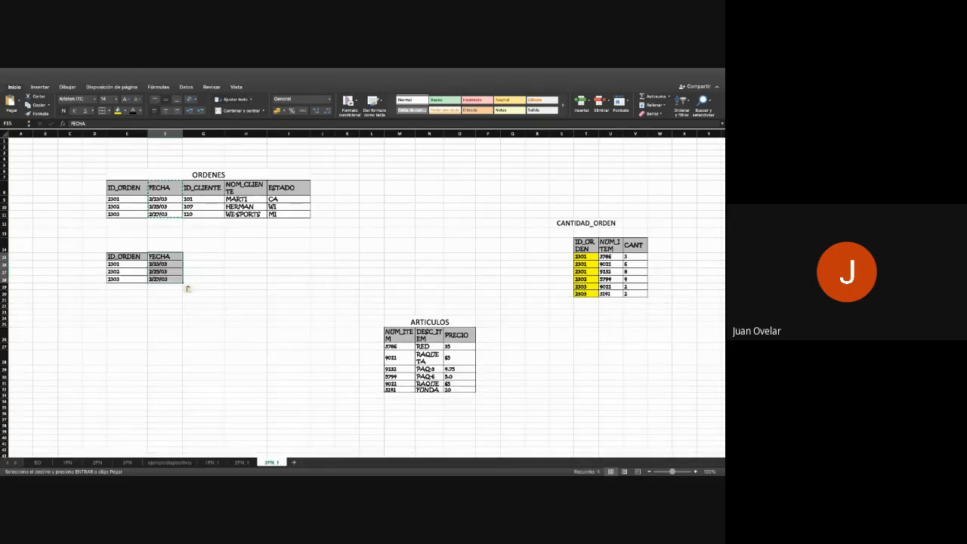
- Copy the ID_CLIENTE column of the ORDENES table to G15, completing the reduced orders table beside FECHA
left_click_drag(204, 188, 204, 215)
key("super+c")
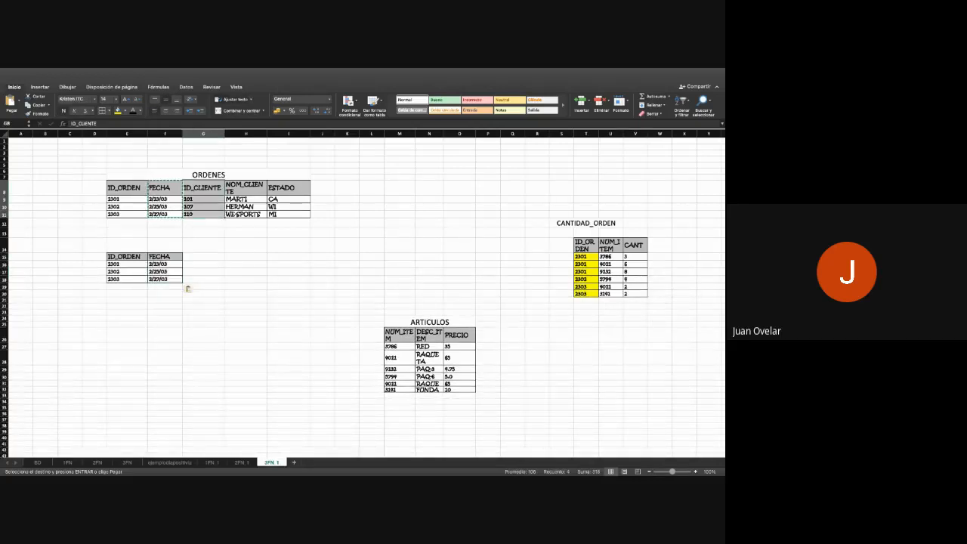
left_click(203, 257)
key("super+v")
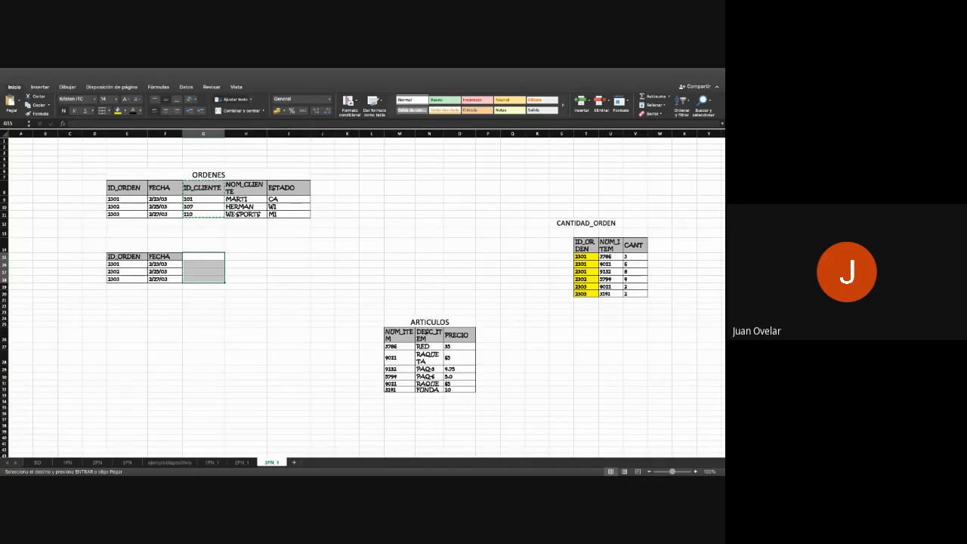
left_click(203, 324)
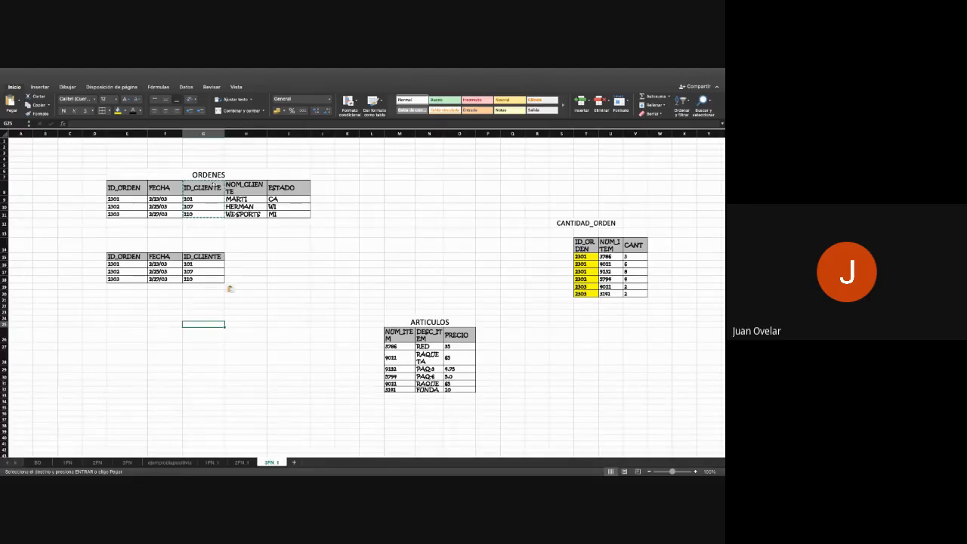
- Copy the ID_CLIENTE, NOM_CLIENTE and ESTADO columns of the ORDENES table to E23 as a separate customer table
left_click_drag(202, 187, 288, 213)
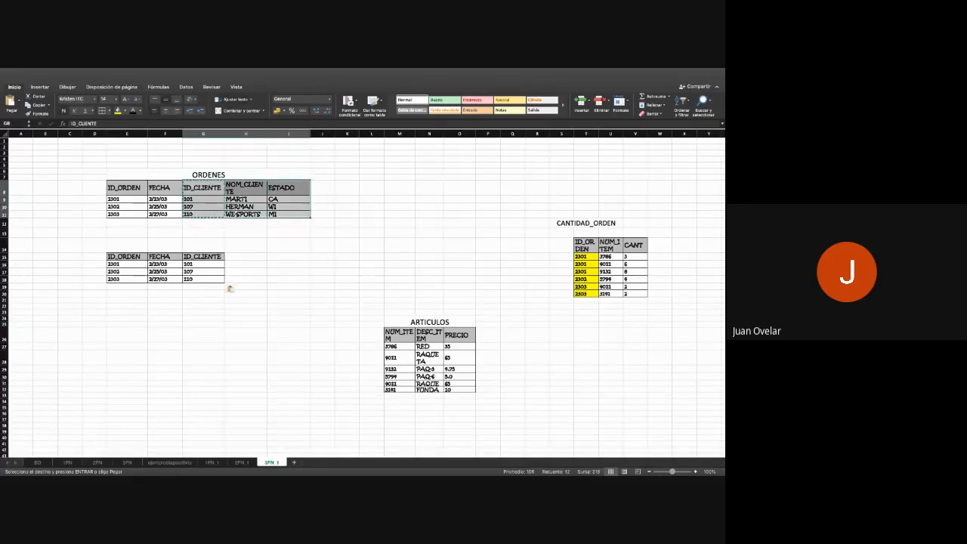
key("ctrl+c")
left_click(127, 312)
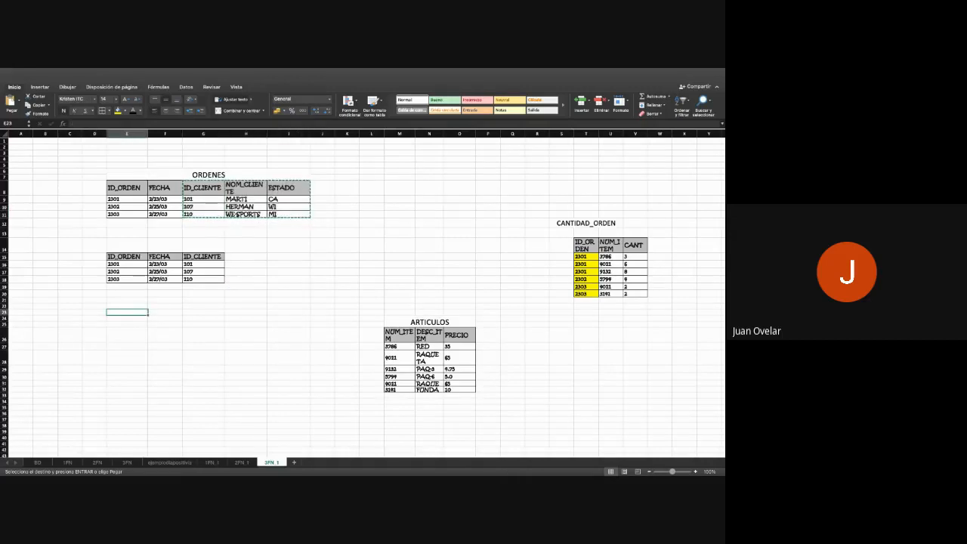
key("ctrl+v")
left_click(203, 381)
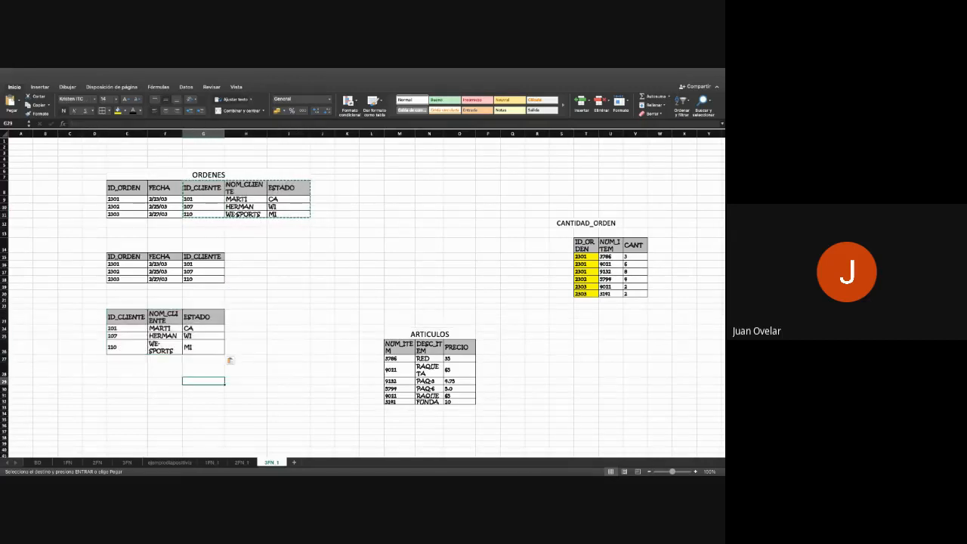
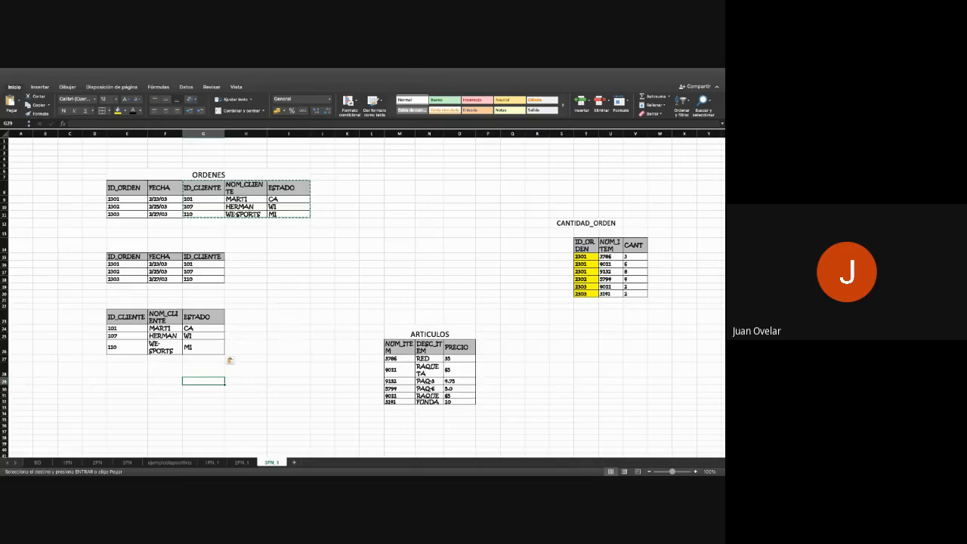
- Review the original unnormalized orders table on the ejemplodiapositiva sheet, and return to the 3FN_1 sheet
left_click(169, 461)
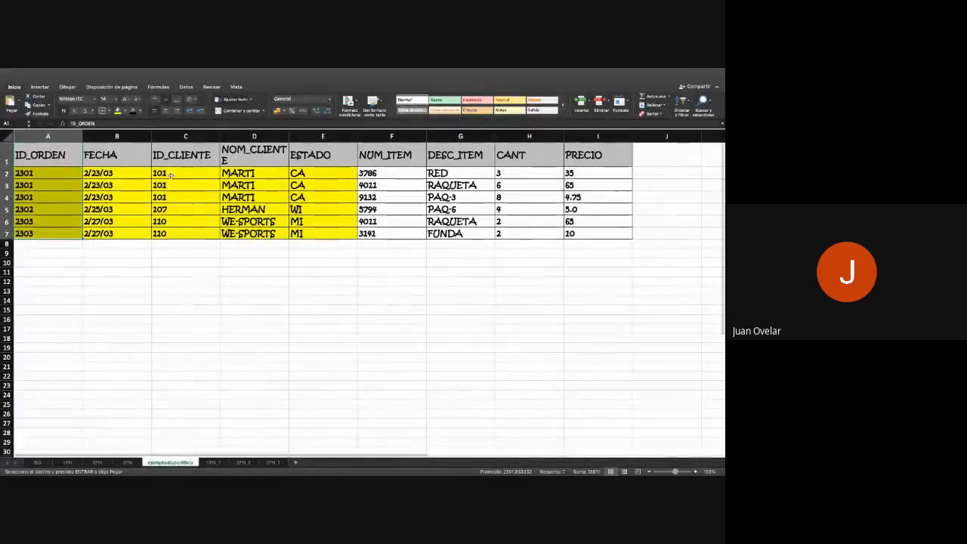
left_click(272, 462)
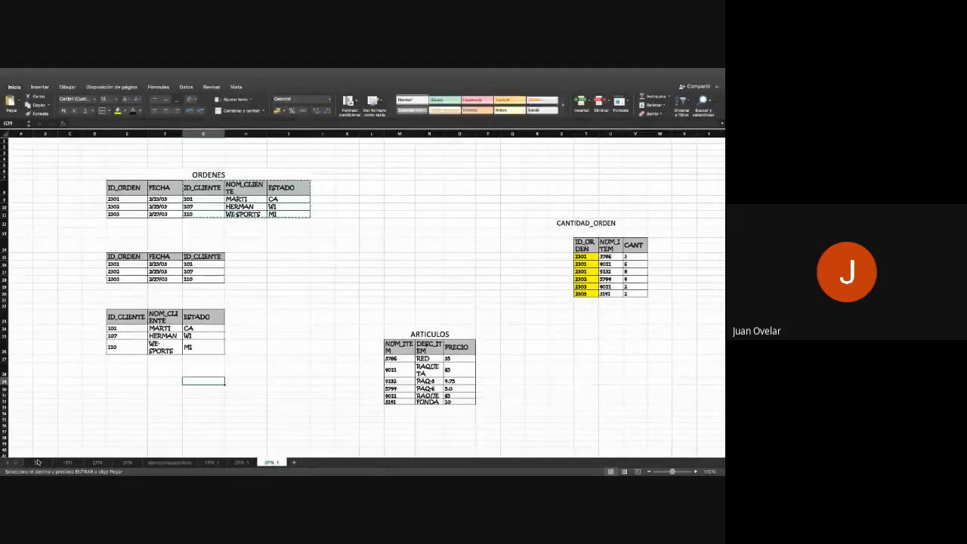
- Open the BD sheet and examine the student table's header fields from MATRICULA to NUM MATERIA
left_click(37, 461)
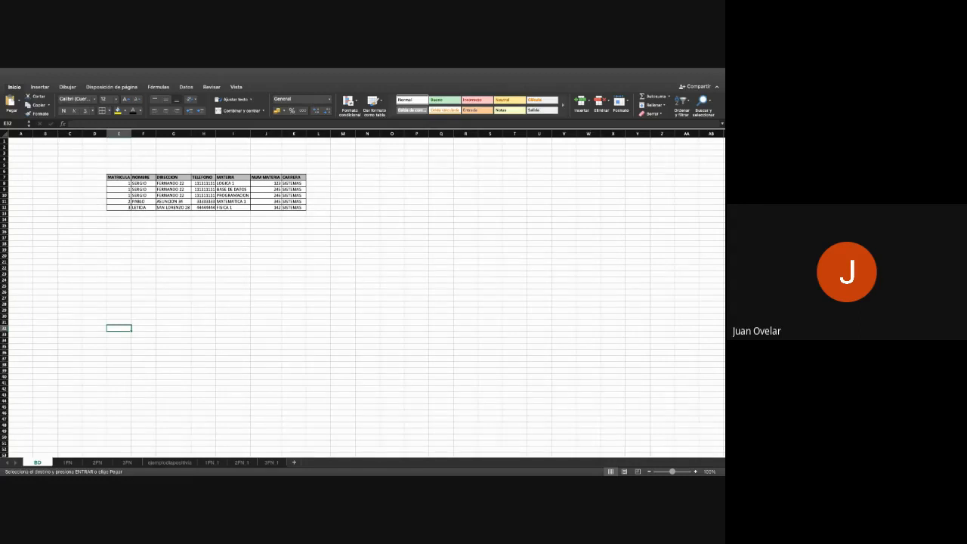
left_click(124, 177)
left_click_drag(124, 177, 144, 178)
left_click(144, 219)
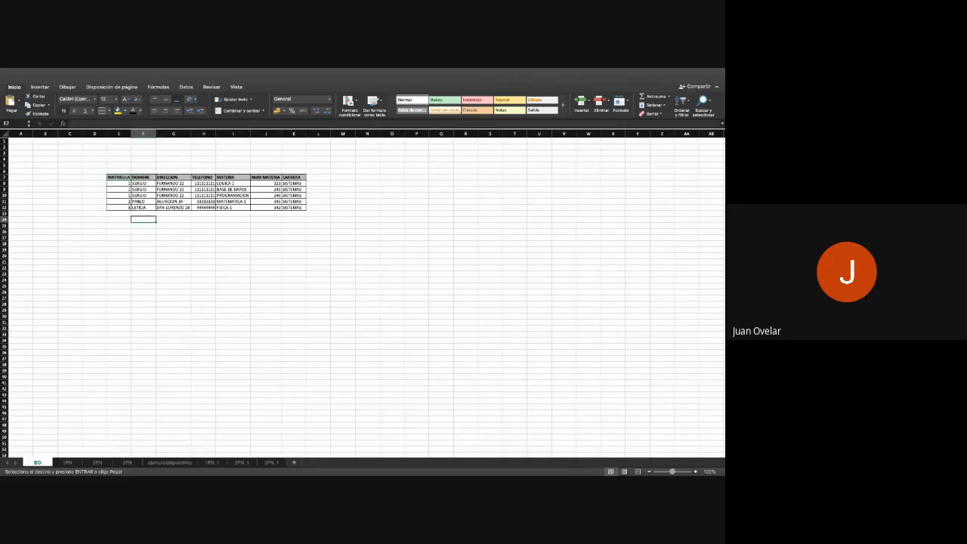
left_click(126, 177)
left_click(145, 177)
left_click(171, 178)
left_click(203, 177)
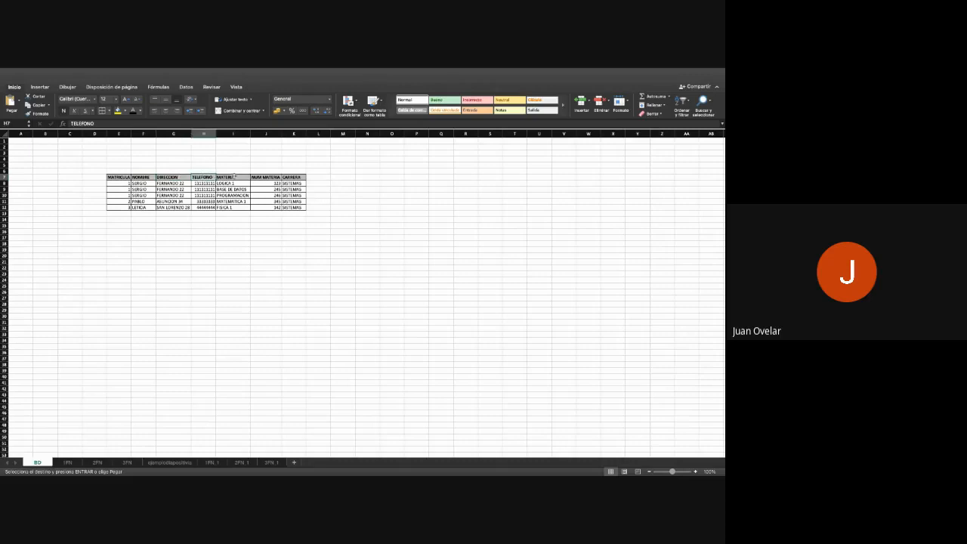
left_click(235, 177)
left_click(261, 177)
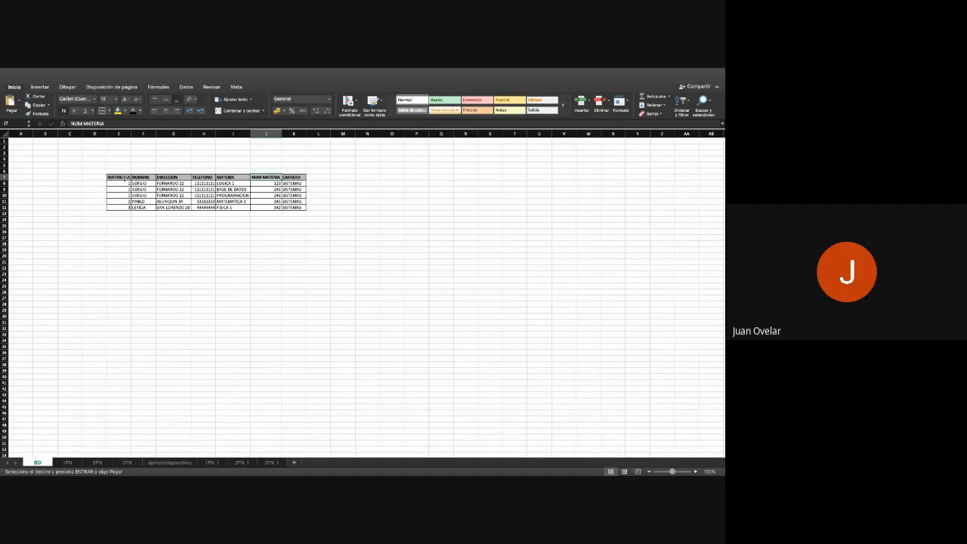
left_click(99, 177)
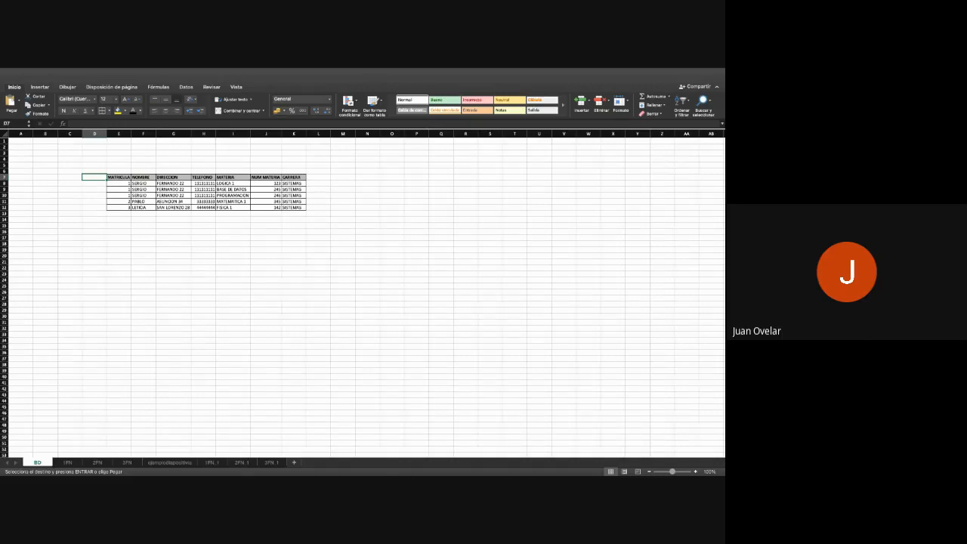
- Start a separate student table by copying the MATRICULA, NOMBRE, DIRECCION and TELEFONO headers to E21:H21 and the CARRERA header to I21
left_click(127, 178)
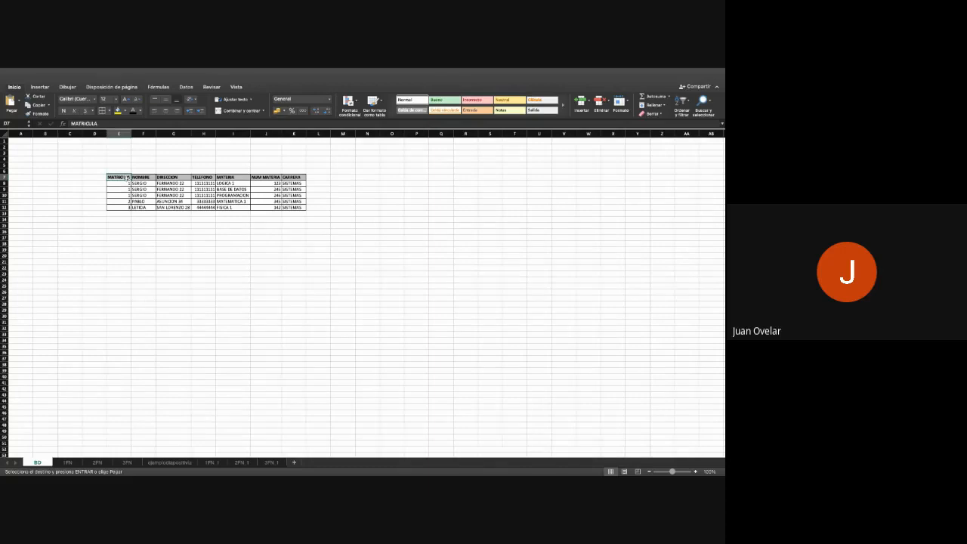
left_click_drag(127, 178, 201, 177)
key("super+c")
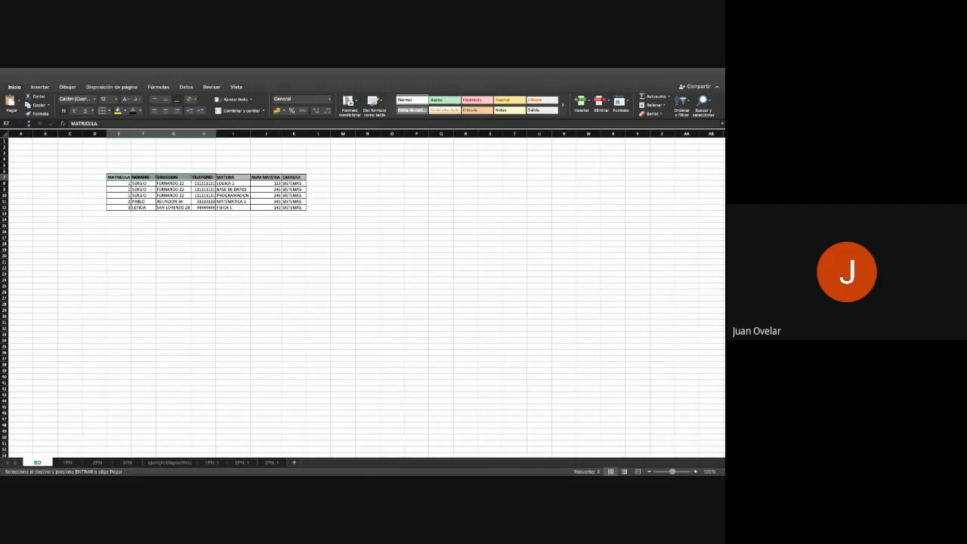
left_click(119, 262)
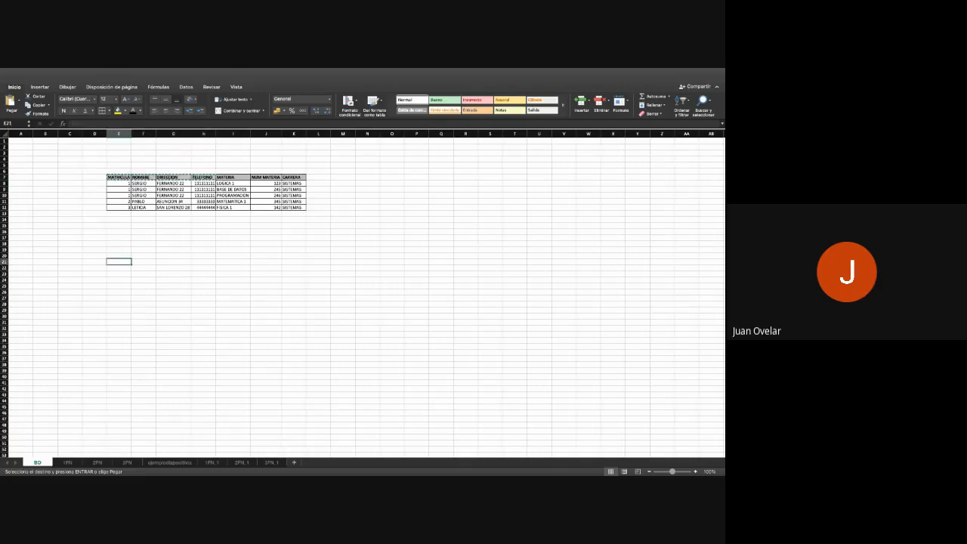
key("super+v")
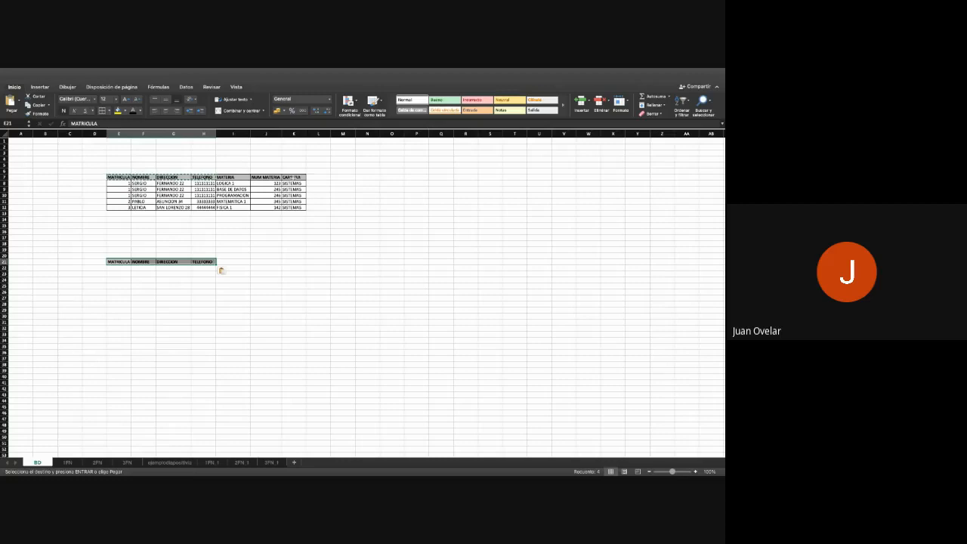
left_click(293, 178)
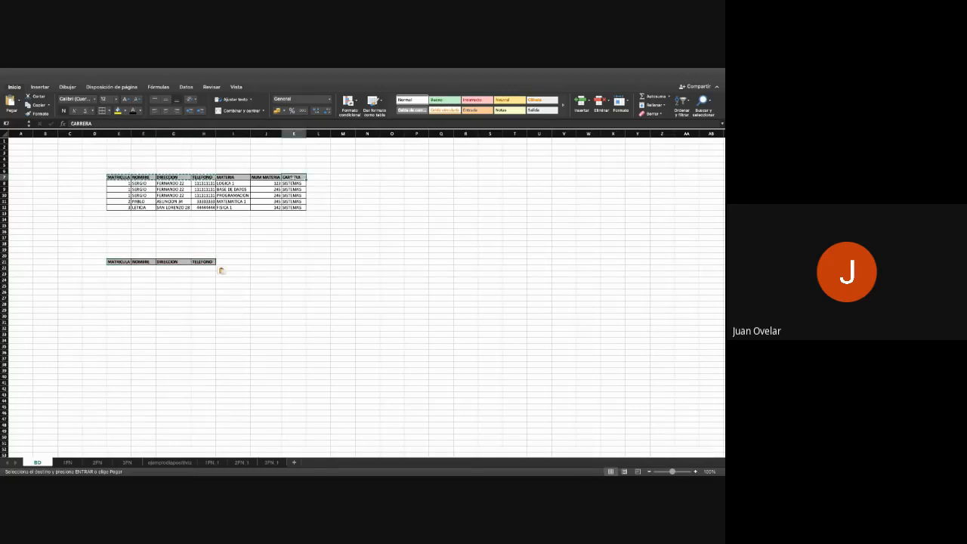
key("super+c")
left_click(232, 262)
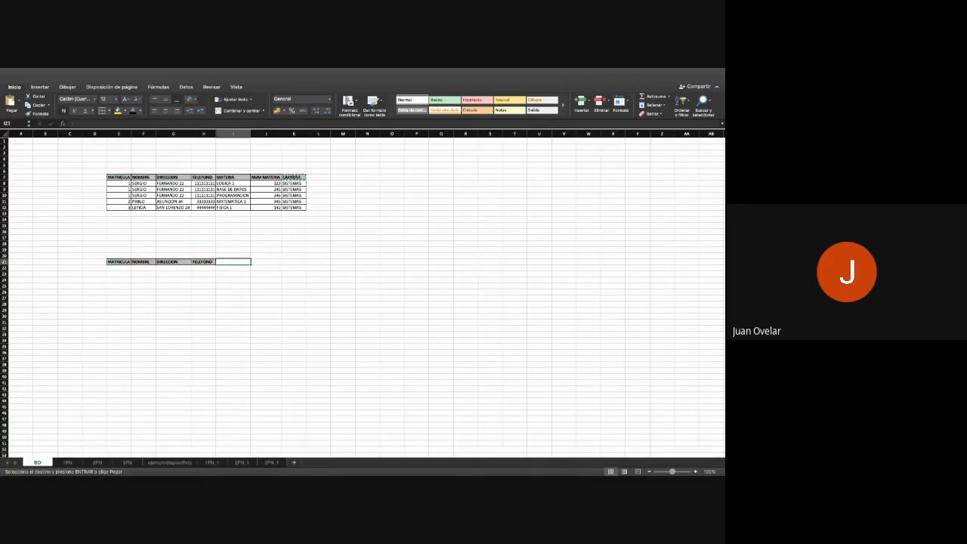
key("super+v")
left_click(232, 316)
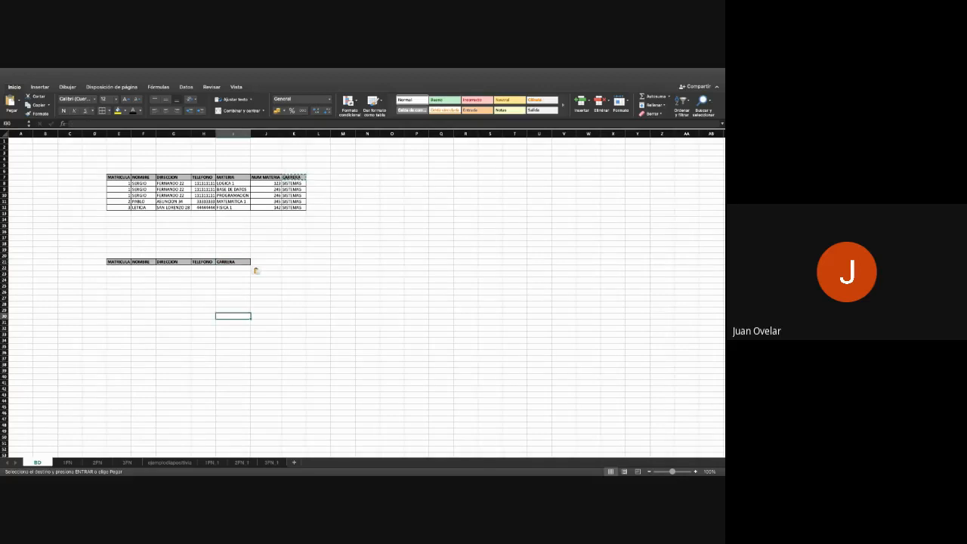
- Copy one row per student, from MATRICULA to TELEFONO, into E22:H24 beneath the new table's headers
left_click_drag(121, 186, 208, 186)
key("super+c")
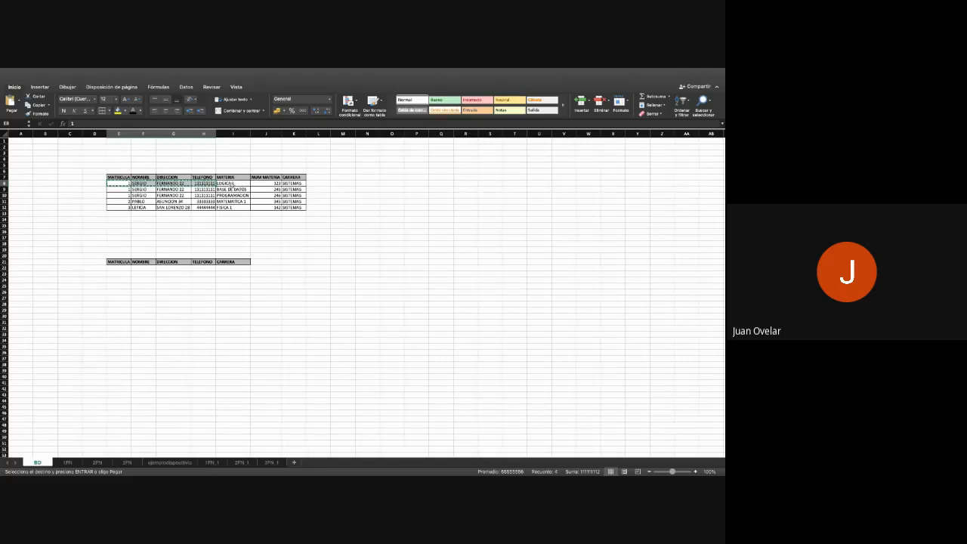
left_click(119, 273)
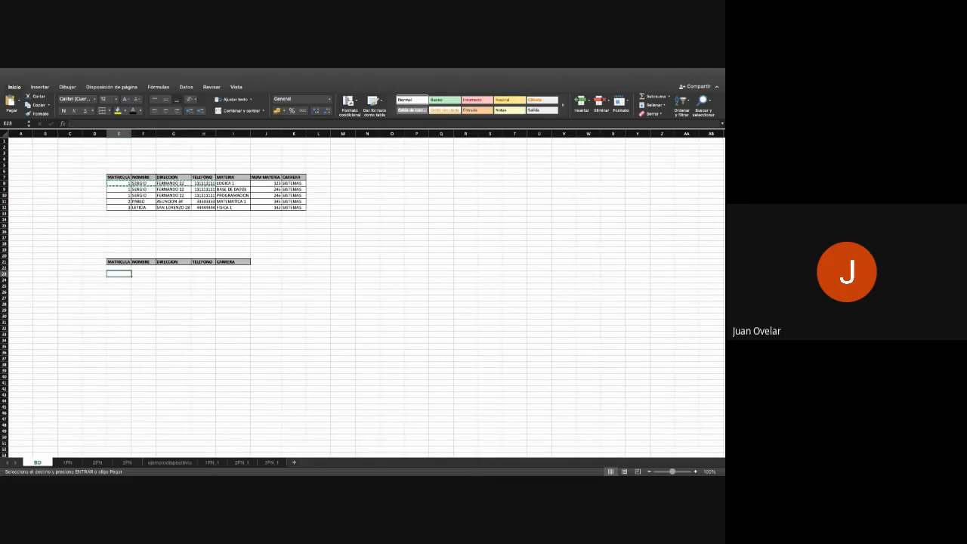
left_click(118, 267)
key("super+v")
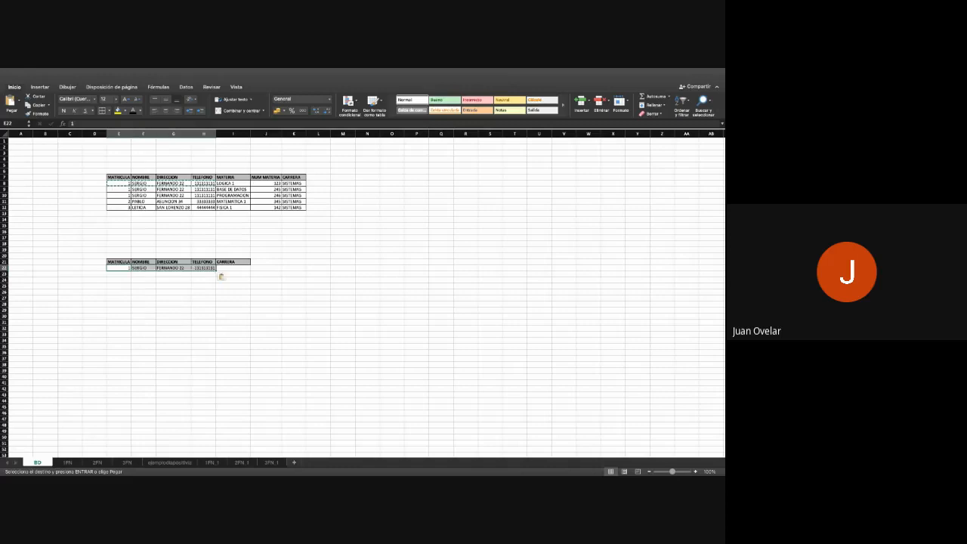
left_click_drag(119, 202, 204, 207)
key("super+c")
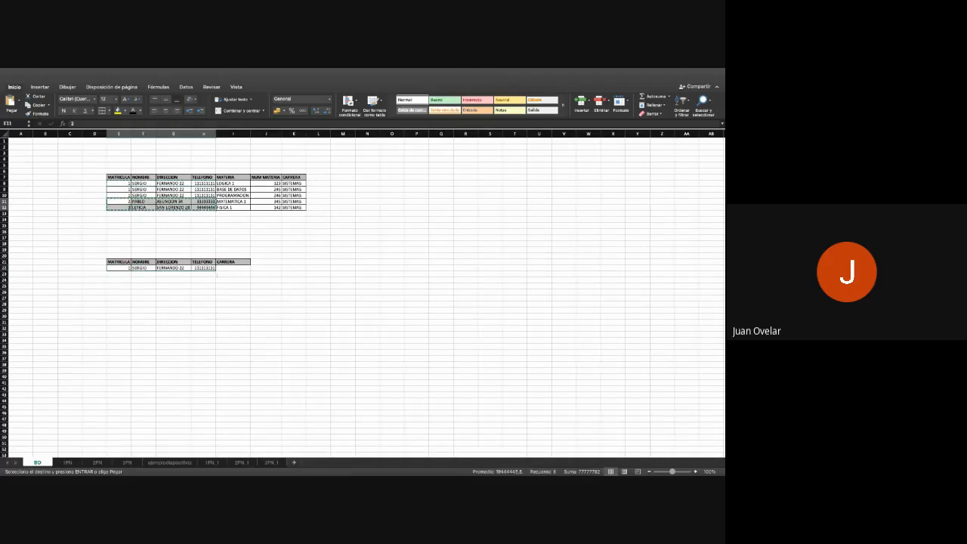
left_click(119, 274)
key("super+v")
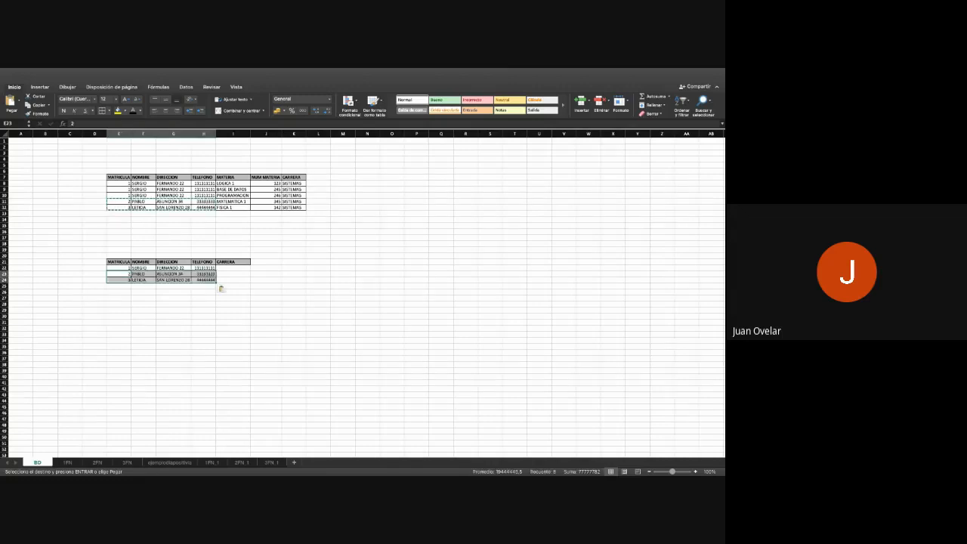
- Fill the new student table's CARRERA cells I22:I24 with the SISTEMAS values copied from the original table
left_click(294, 183)
left_click_drag(293, 189, 295, 195)
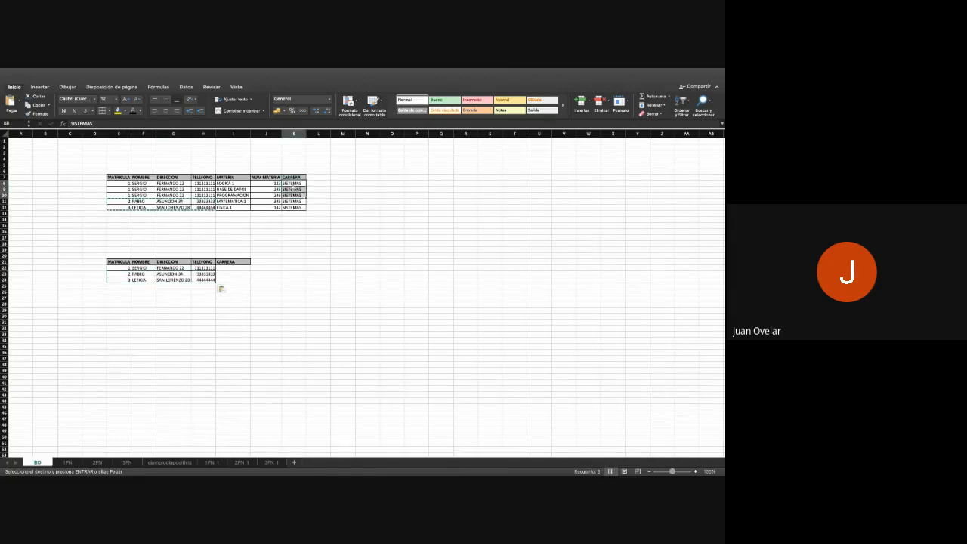
left_click_drag(233, 267, 233, 279)
key("super+v")
left_click(265, 309)
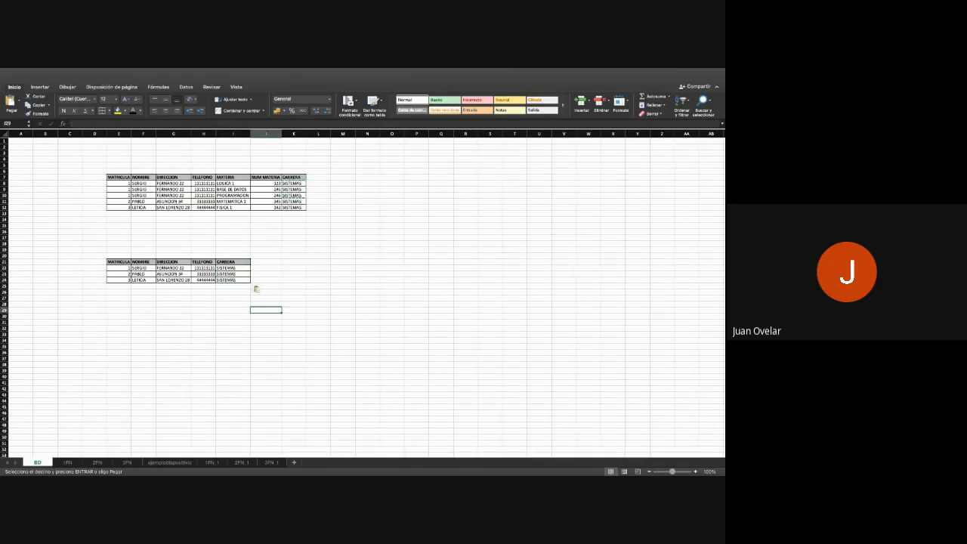
- Copy the MATERIA and NUM MATERIA columns of the original table, with headers, to I30 as a separate subject table
scroll(226, 318, "right", 1)
scroll(227, 318, "up", 5)
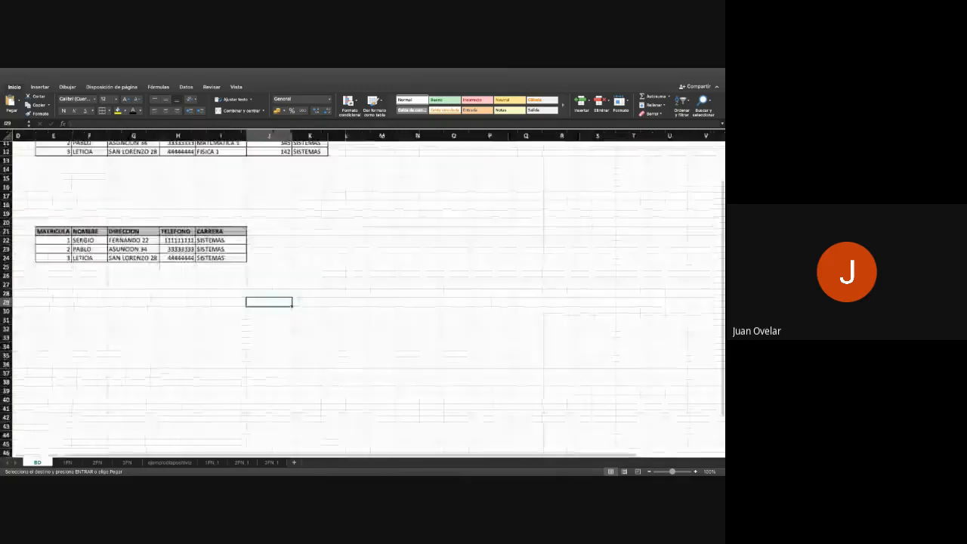
scroll(226, 318, "left", 2)
scroll(227, 317, "up", 1)
scroll(363, 295, "up", 3)
scroll(363, 295, "left", 1)
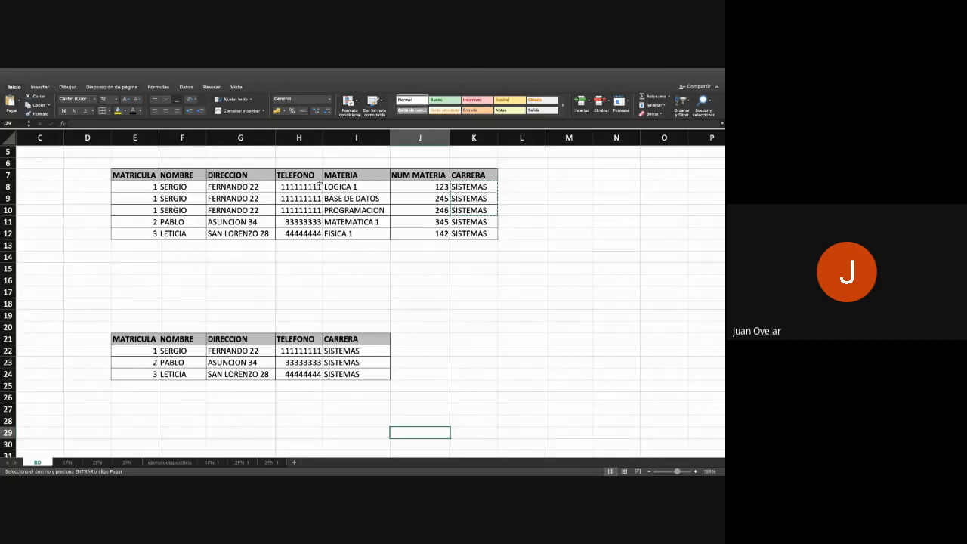
scroll(363, 302, "down", 1)
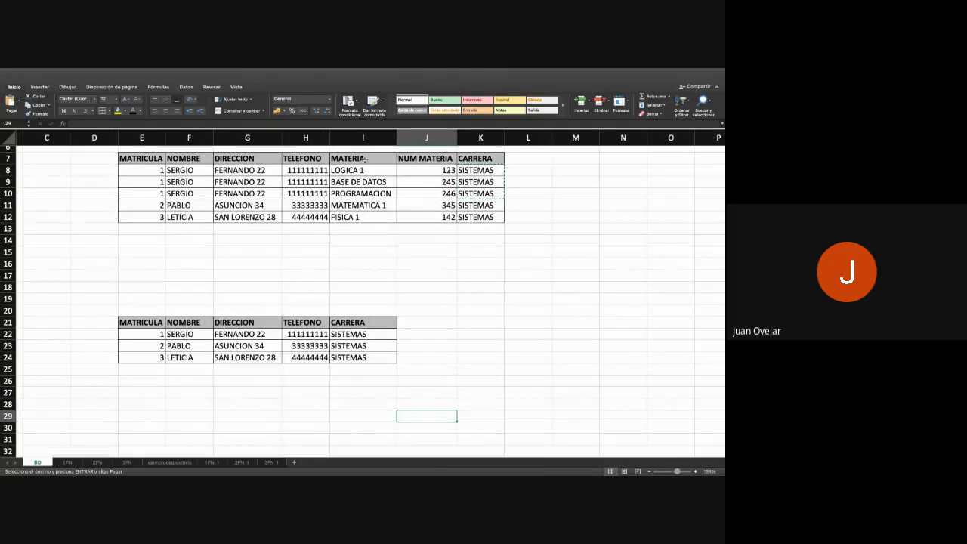
left_click_drag(363, 160, 427, 217)
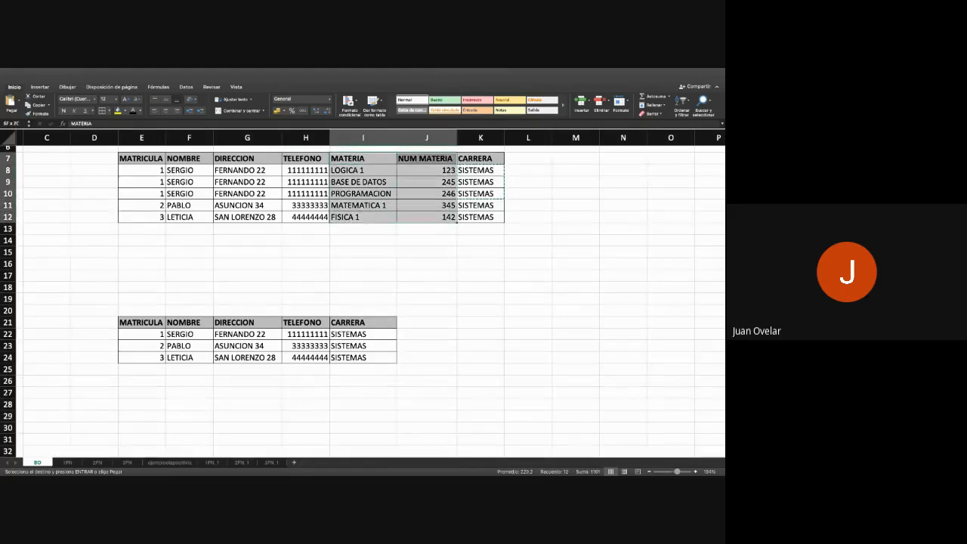
scroll(369, 277, "down", 5)
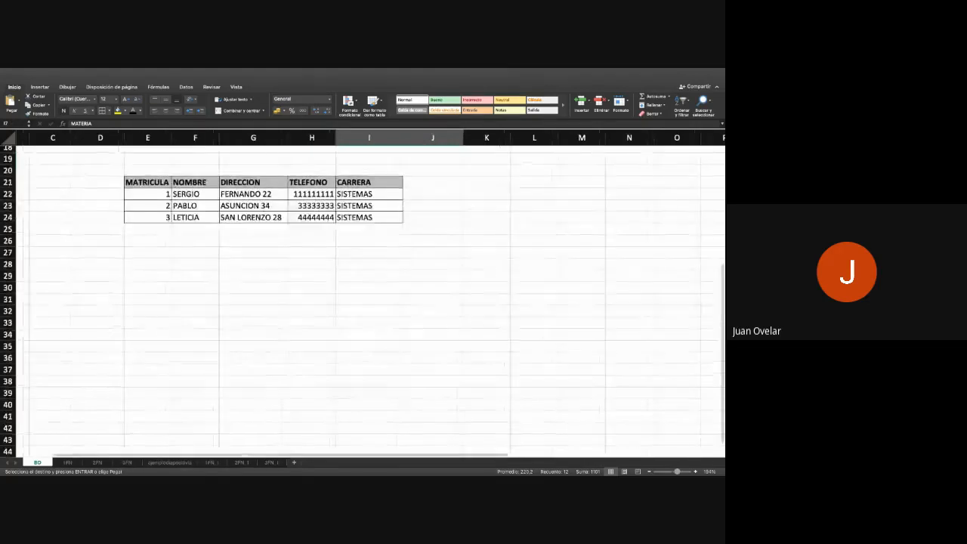
left_click(369, 277)
key("super+v")
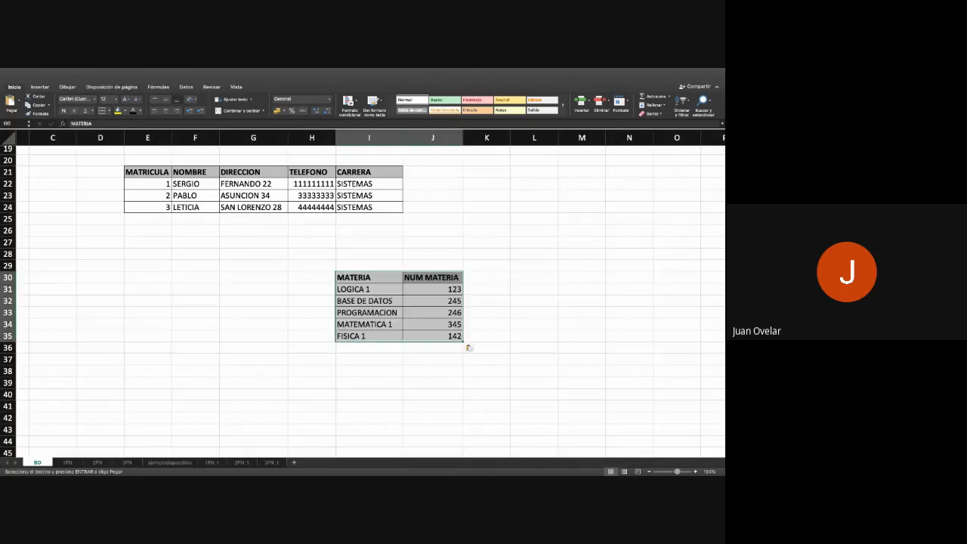
left_click(433, 395)
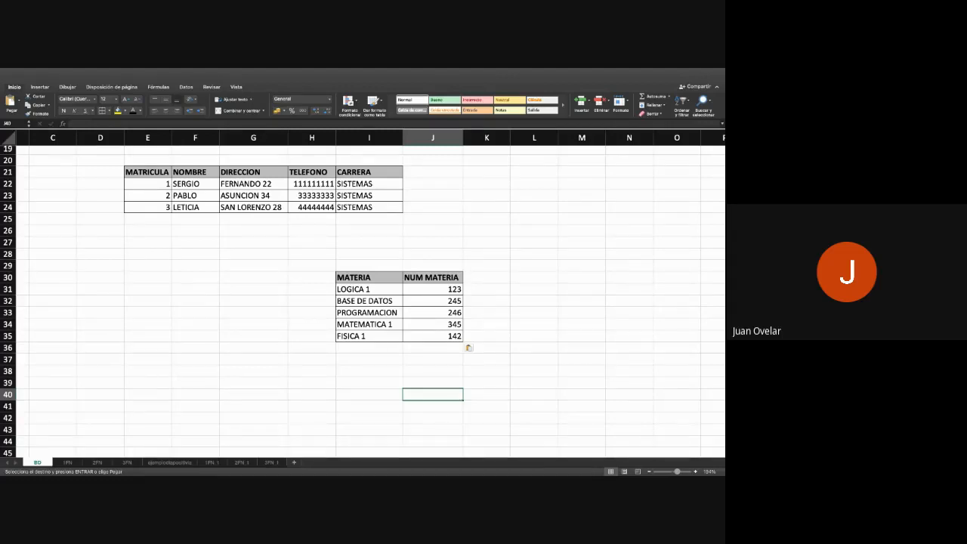
- Copy the original table's MATRICULA column, with its header, to H30 beside the MATERIA column of the subject table
scroll(363, 295, "up", 3)
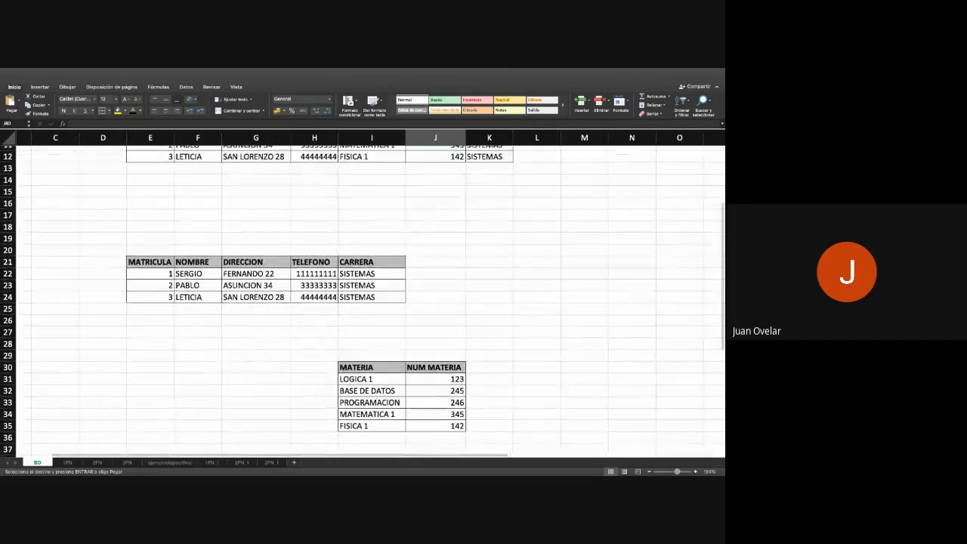
scroll(362, 295, "up", 3)
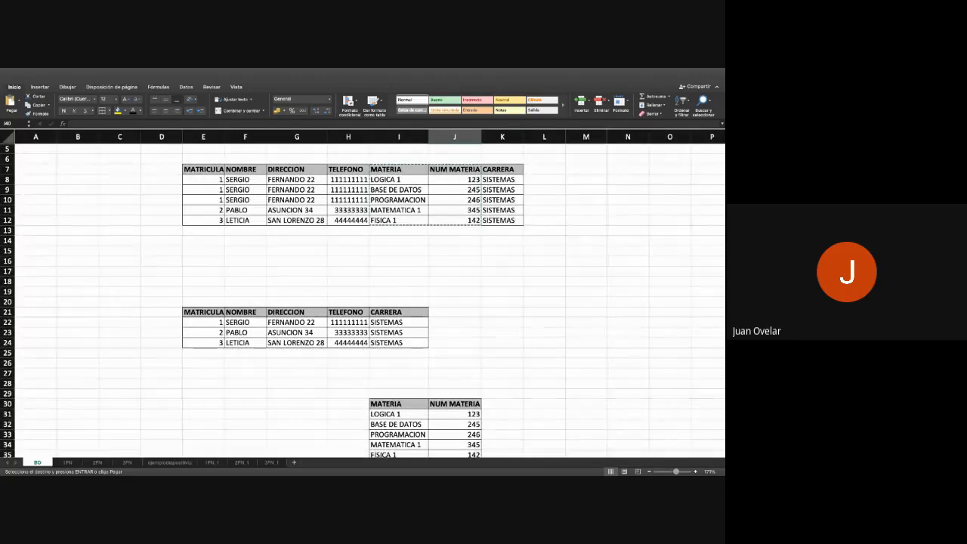
scroll(362, 303, "down", 1)
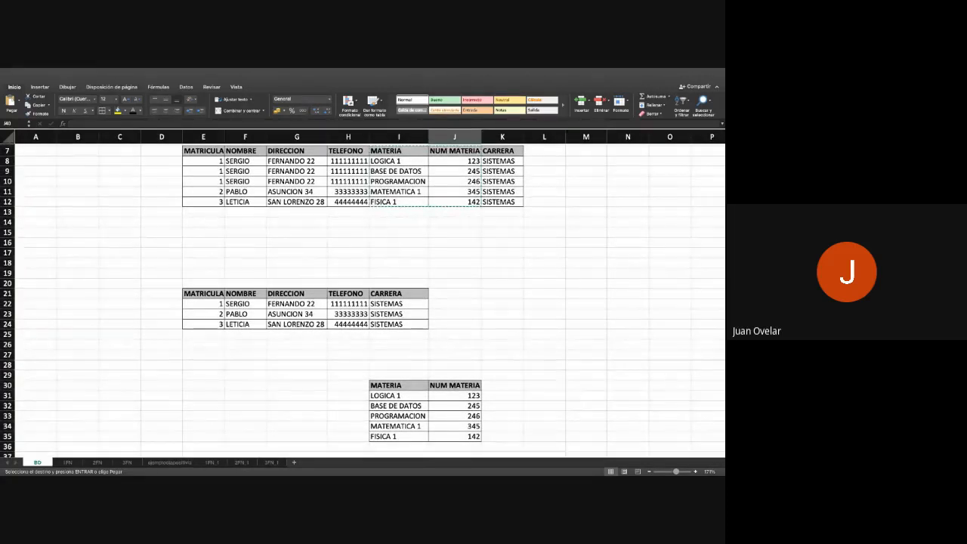
left_click(349, 242)
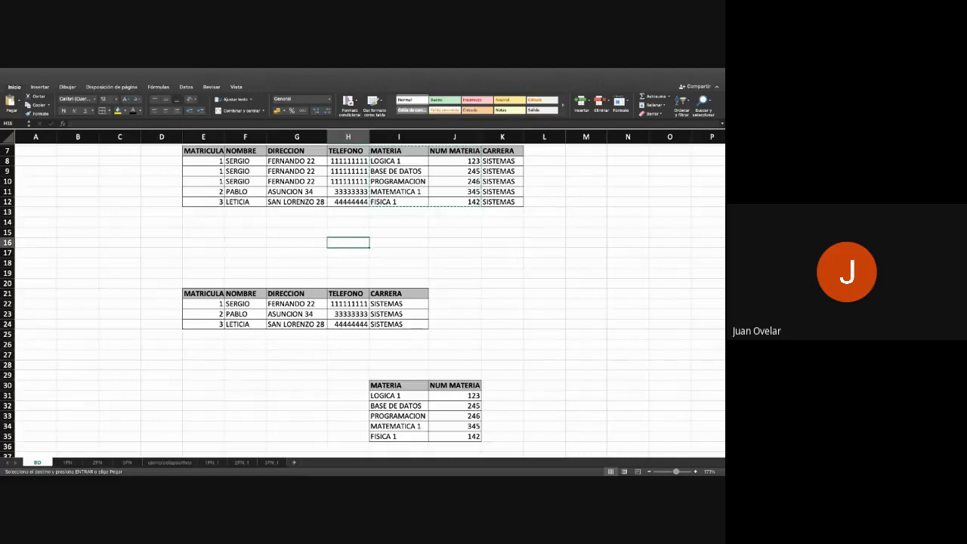
left_click_drag(204, 151, 204, 202)
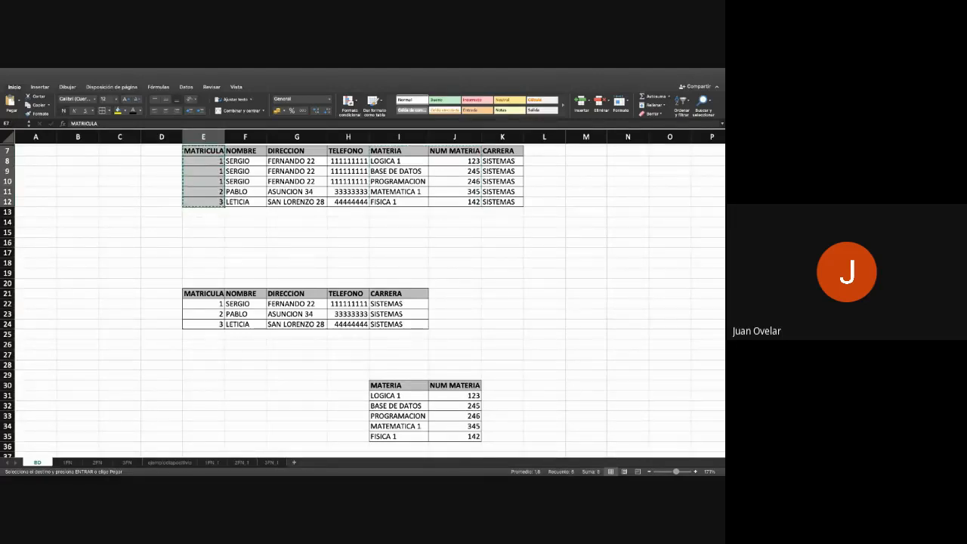
left_click(348, 386)
key("super+v")
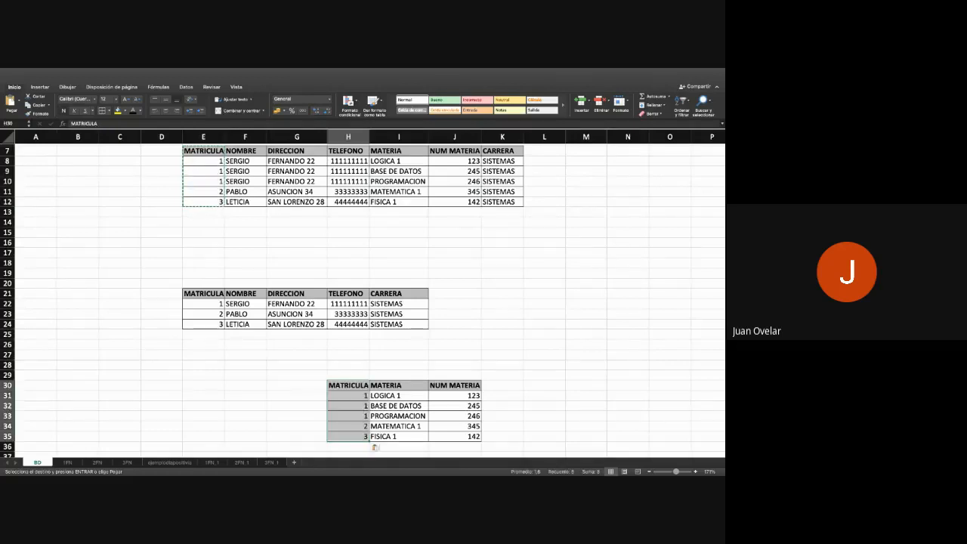
- Review the alumno and alumno_materia tables on sheet 1FN, including the MATRICULA column L7:L12 that links them
left_click(399, 375)
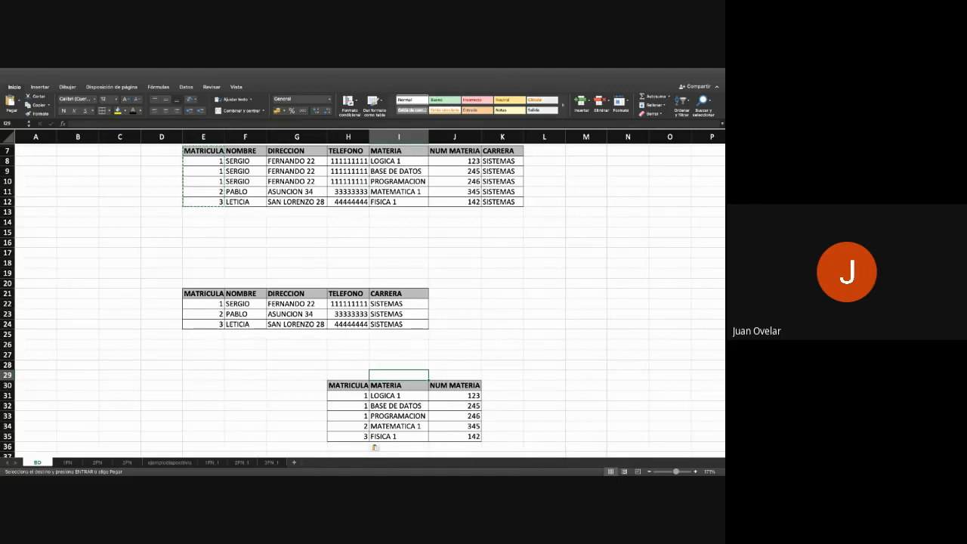
scroll(375, 447, "down", 4)
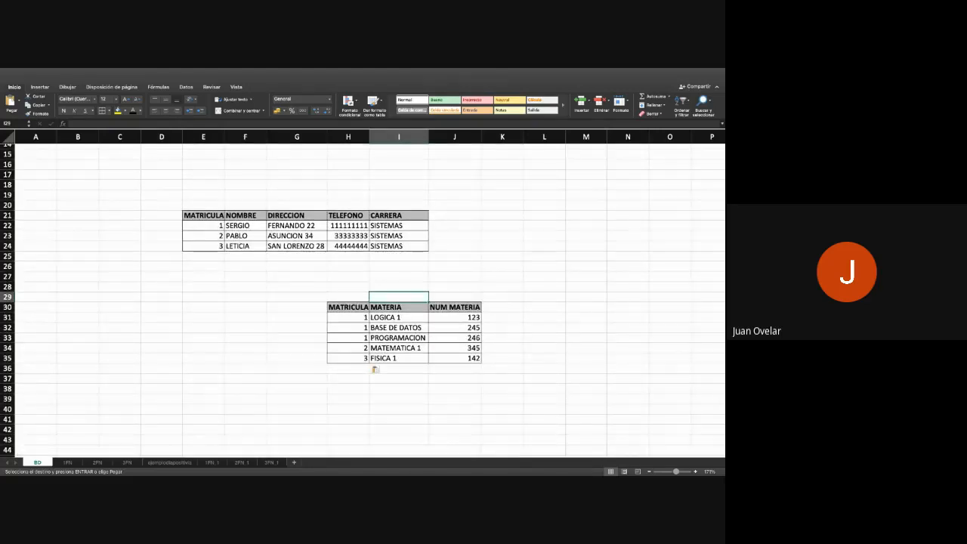
left_click(67, 462)
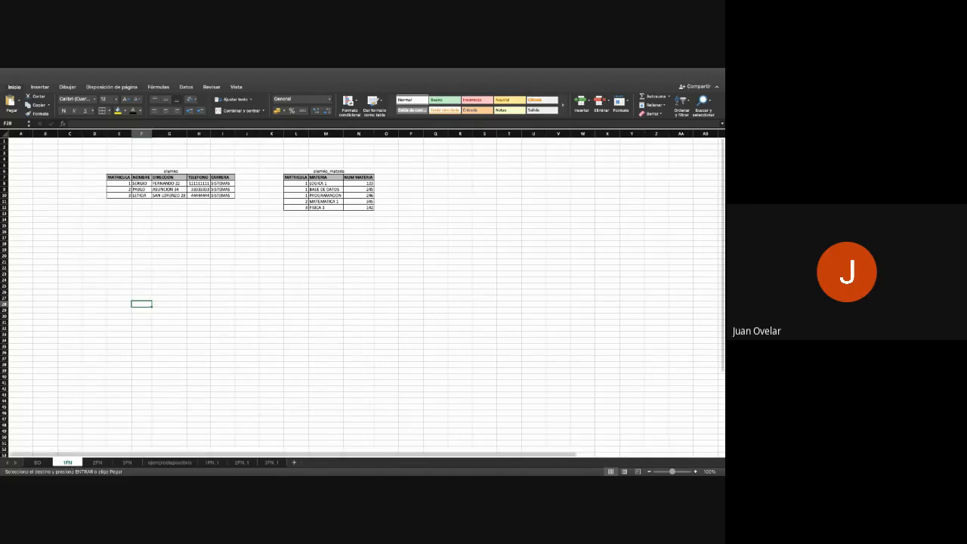
scroll(200, 229, "up", 3)
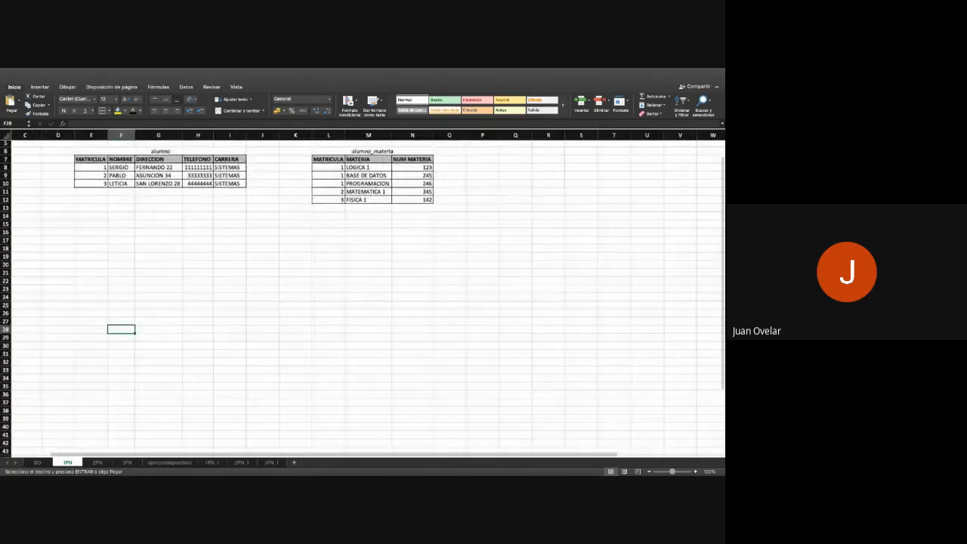
scroll(363, 298, "up", 2)
scroll(362, 298, "left", 1)
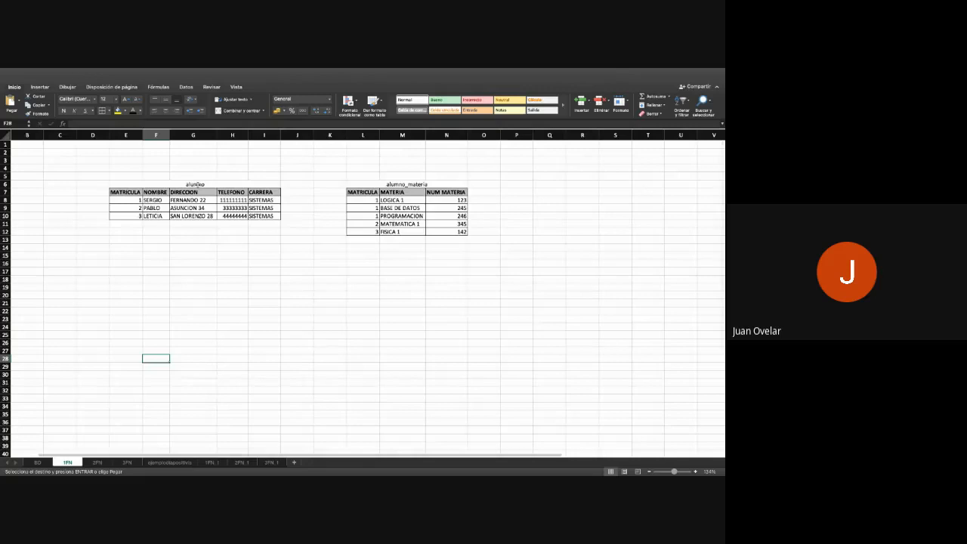
left_click(195, 185)
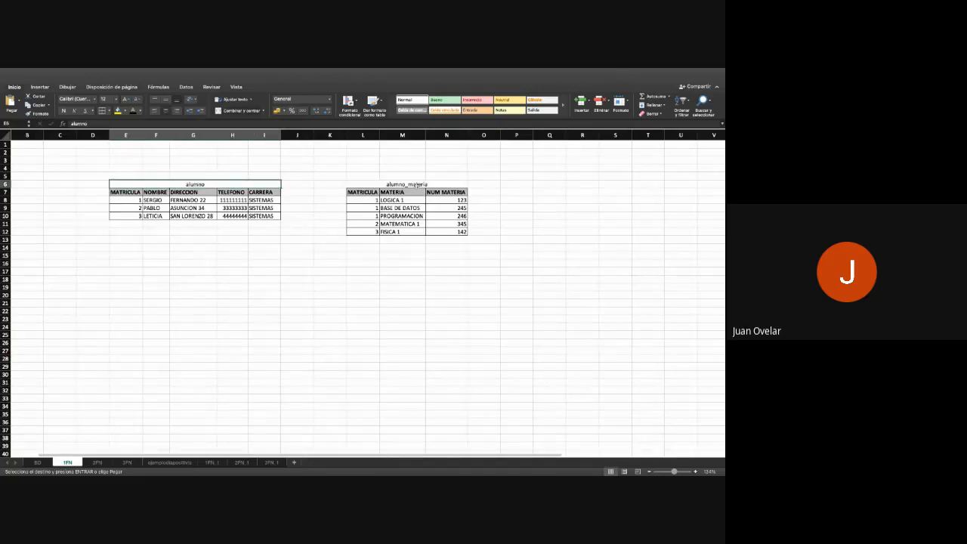
left_click(415, 184)
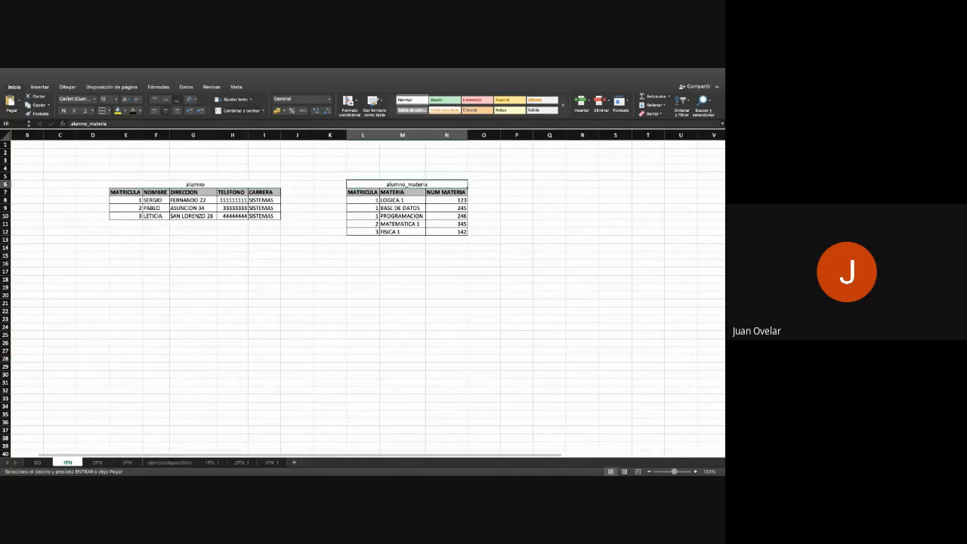
left_click_drag(362, 192, 363, 232)
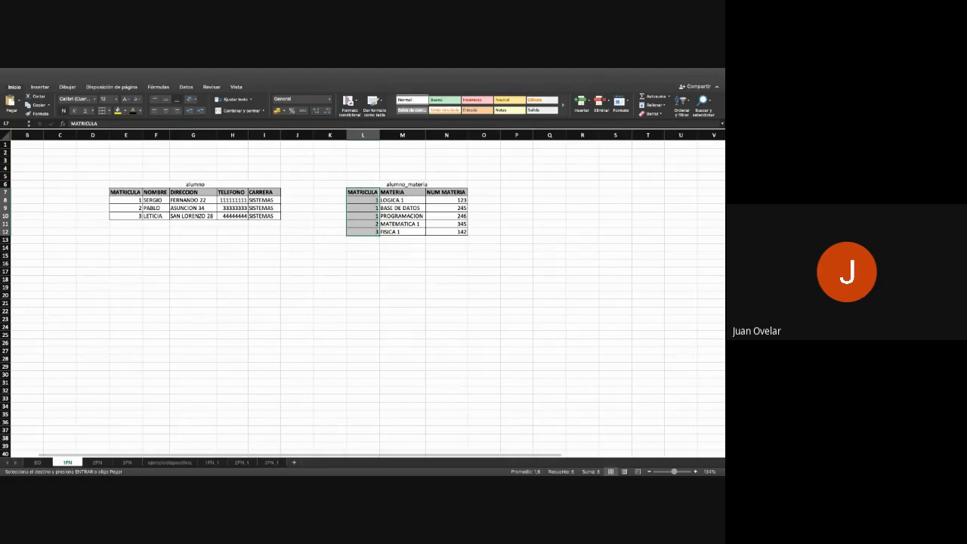
- Compare the original and split tables on sheet BD with the alumno and alumno_materia tables on sheet 1FN
left_click(39, 462)
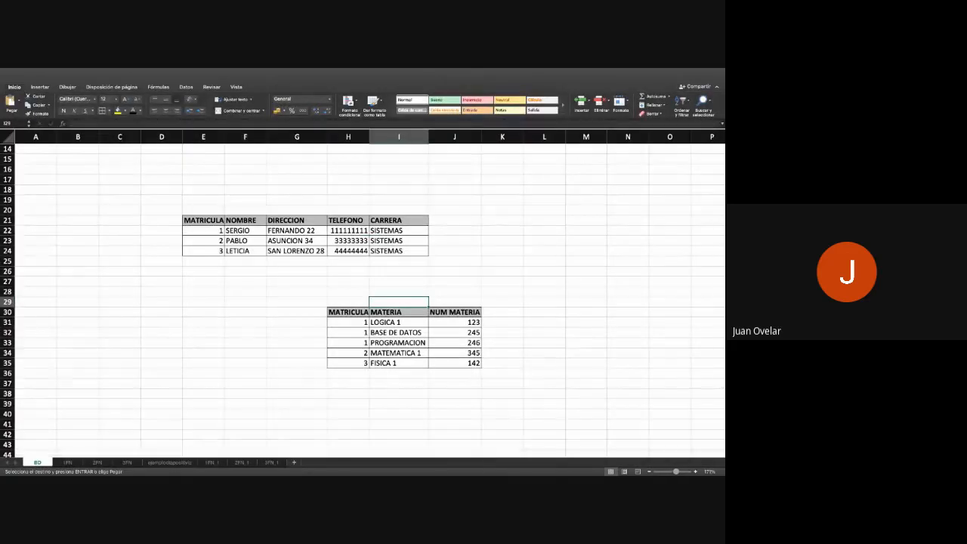
scroll(336, 182, "up", 5)
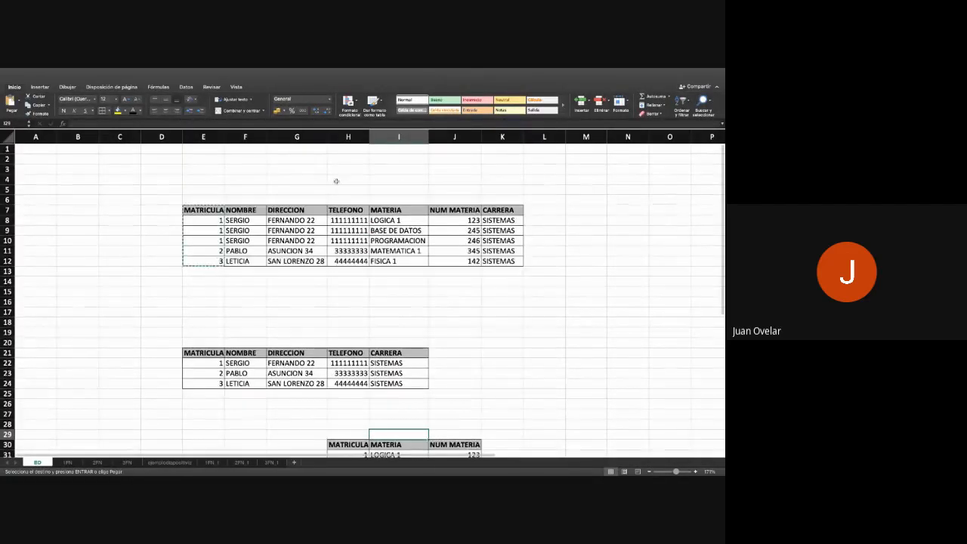
scroll(363, 295, "down", 3)
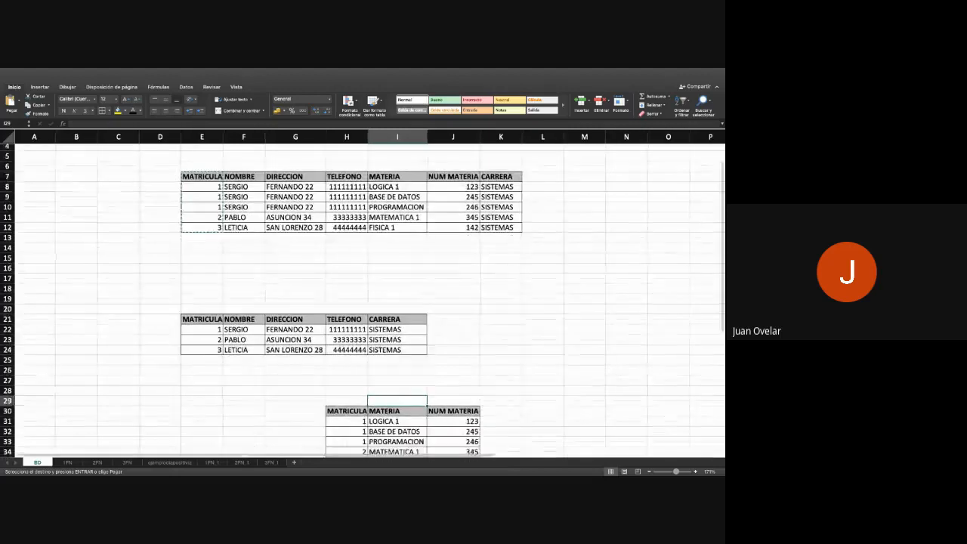
scroll(363, 294, "down", 3)
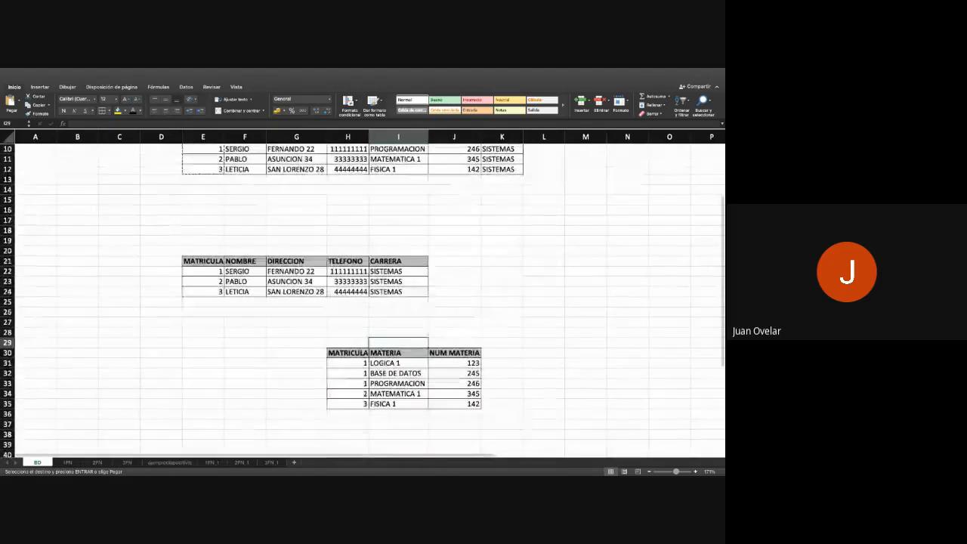
left_click(68, 462)
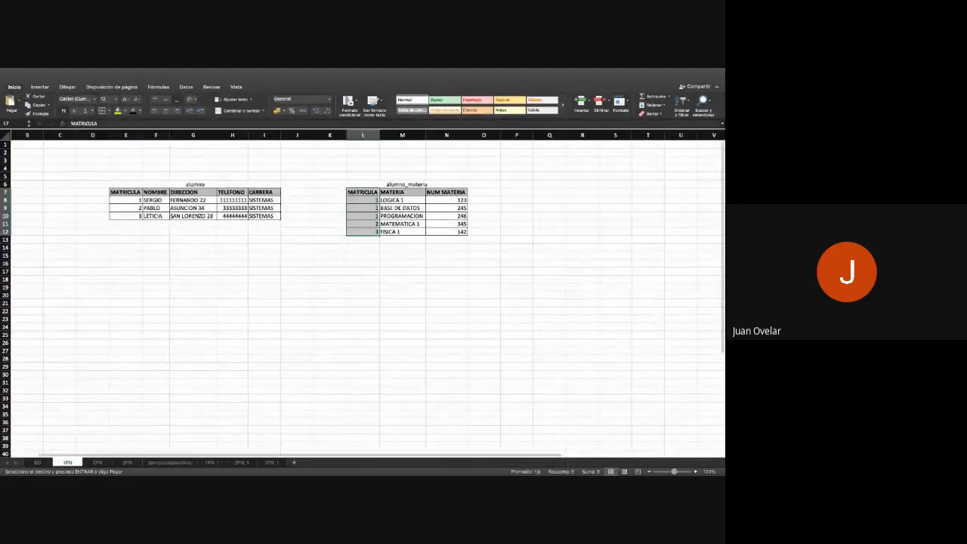
left_click(264, 335)
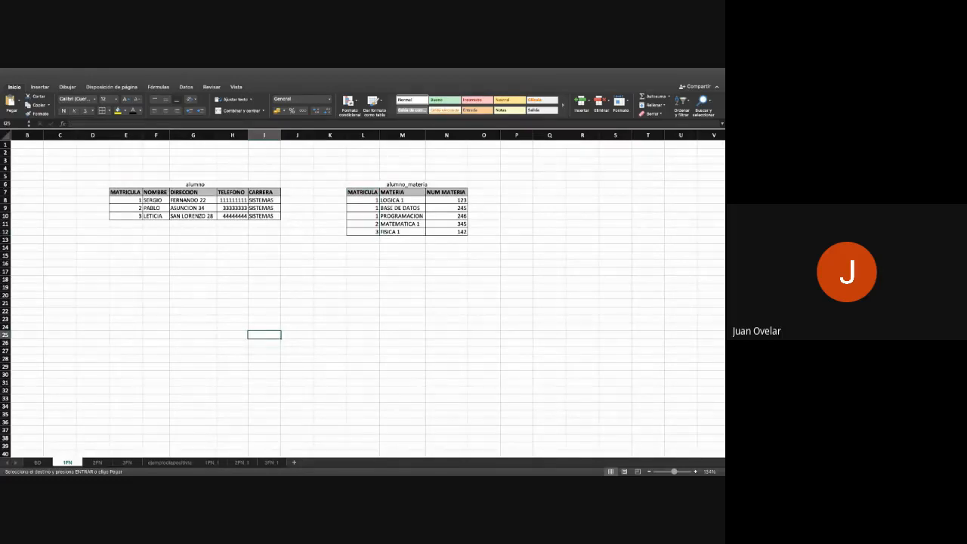
- Compare the alumno_materia table on sheet 1FN with the separate materia and matricula_materia tables on sheet 2FN
left_click(96, 463)
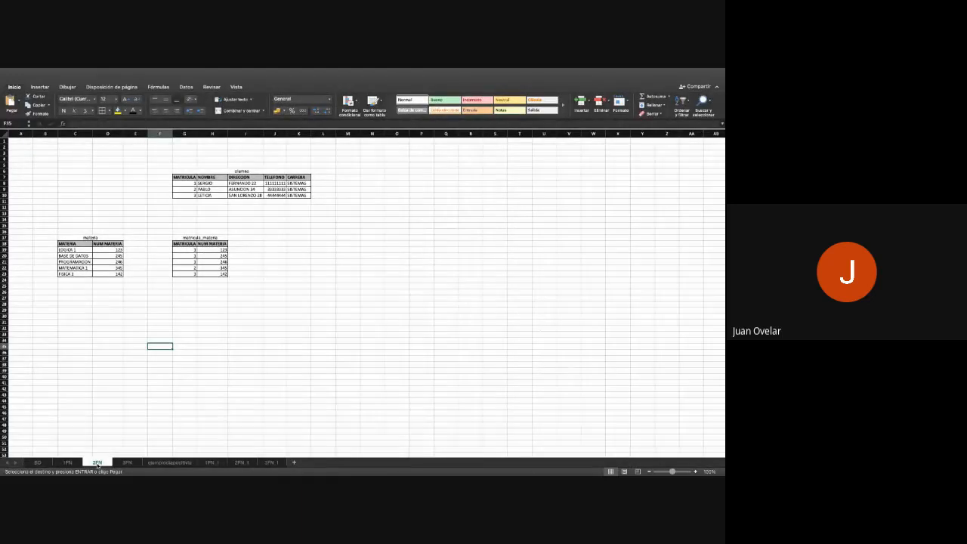
left_click(68, 463)
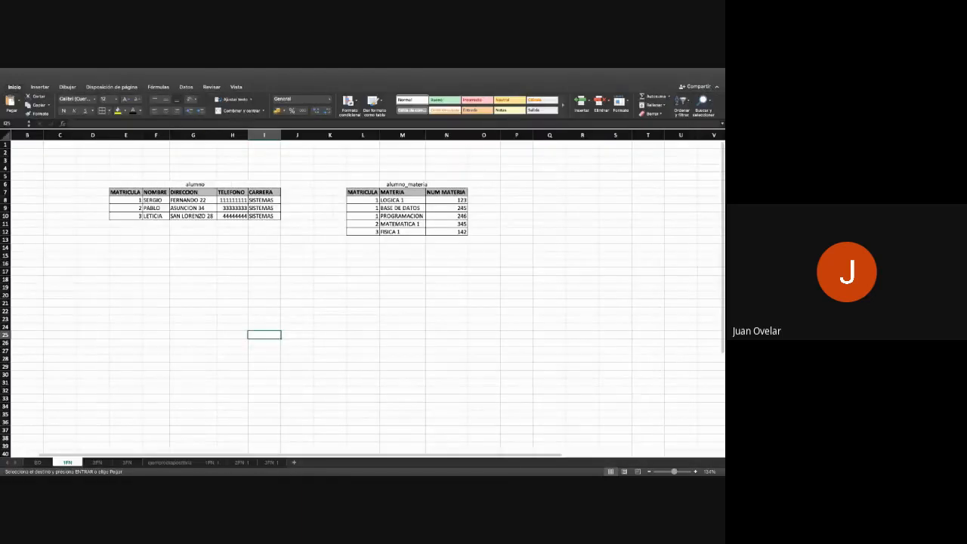
left_click(94, 463)
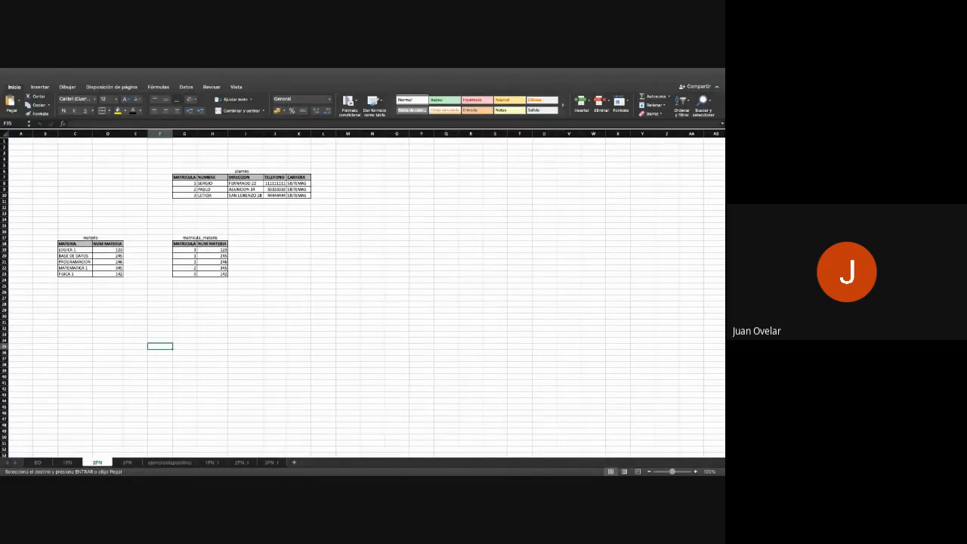
left_click(67, 464)
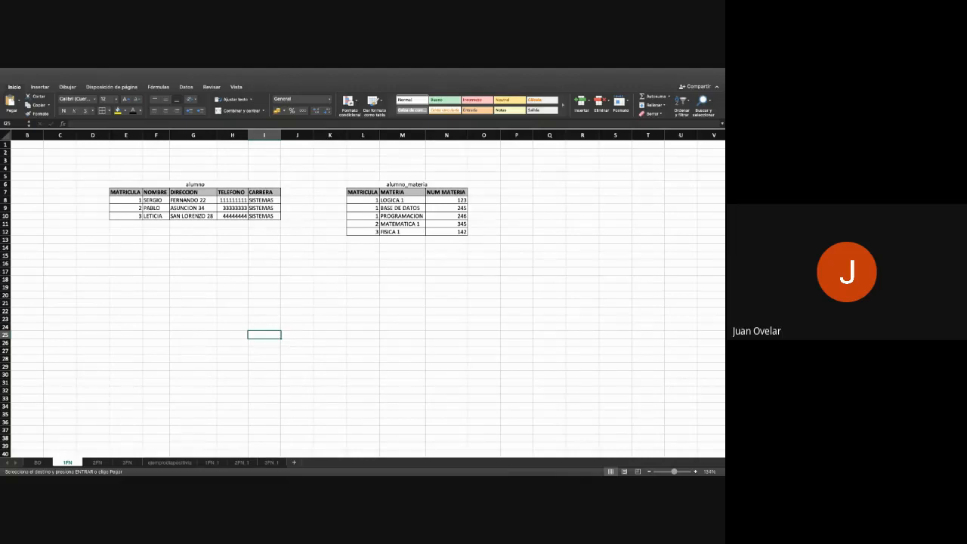
left_click(96, 462)
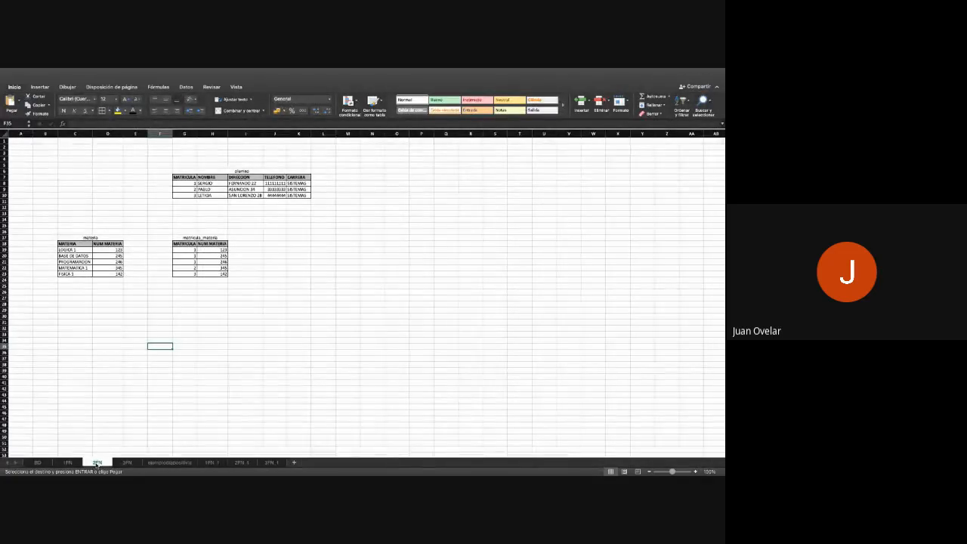
left_click(68, 462)
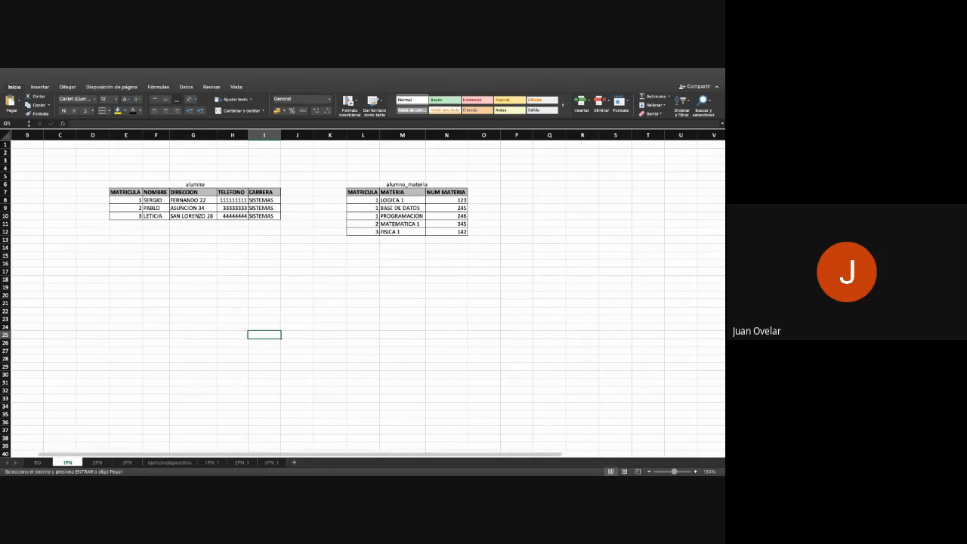
left_click(98, 462)
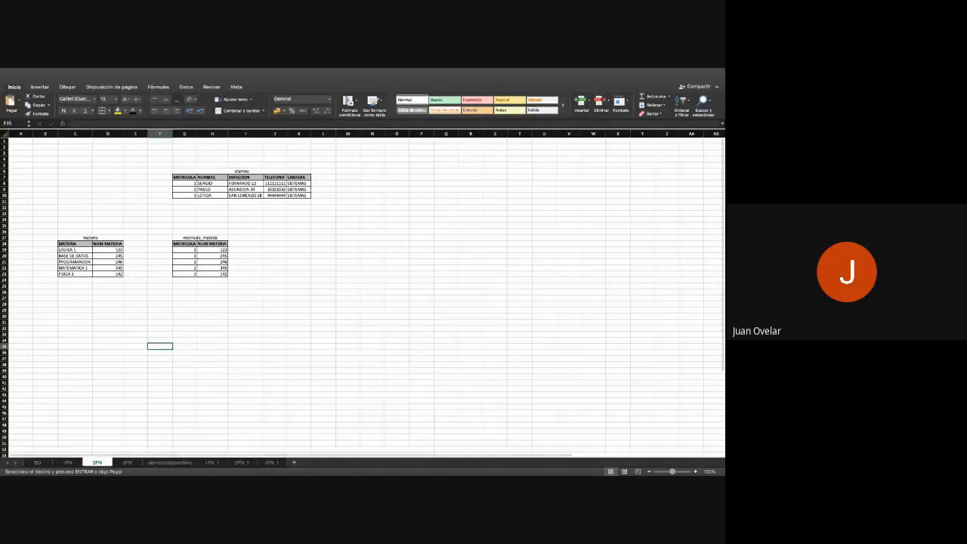
left_click(68, 462)
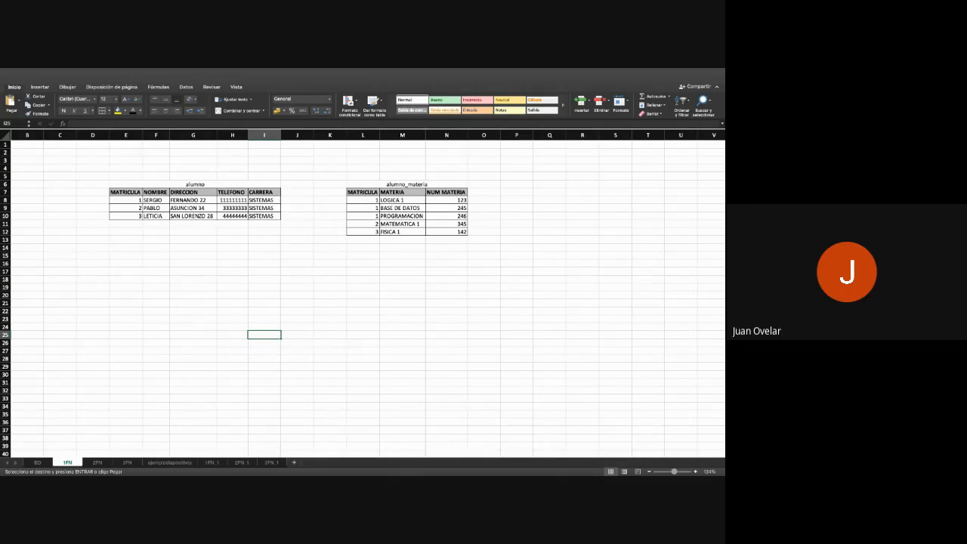
left_click(98, 463)
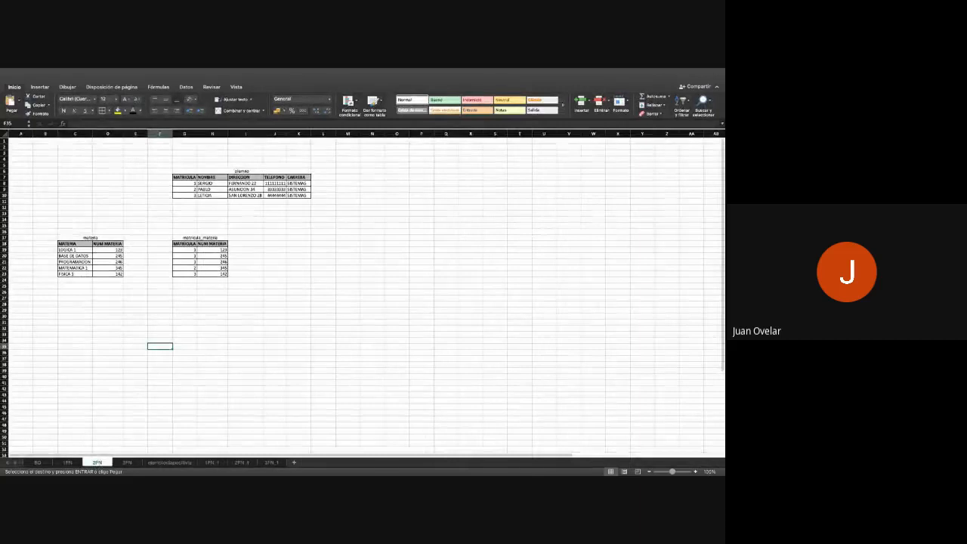
left_click(67, 463)
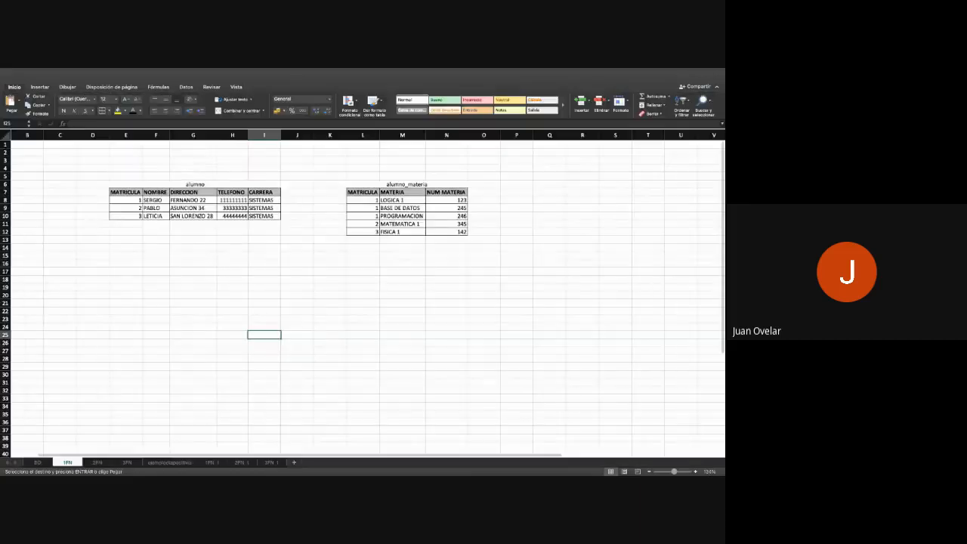
left_click(98, 462)
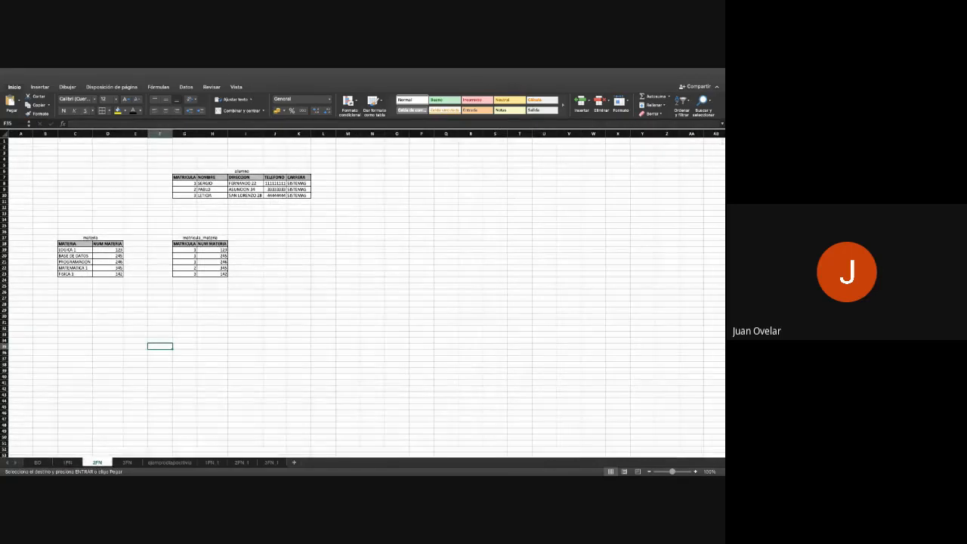
left_click(66, 464)
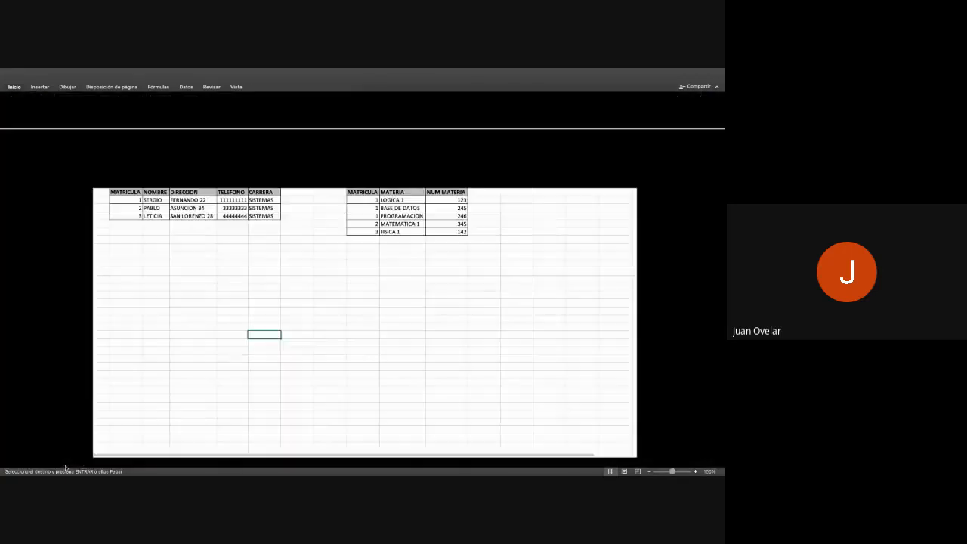
- Examine the first record's MATRICULA and NUM MATERIA cells, G19 and H19, in the matricula_materia table on sheet 2FN
left_click(97, 464)
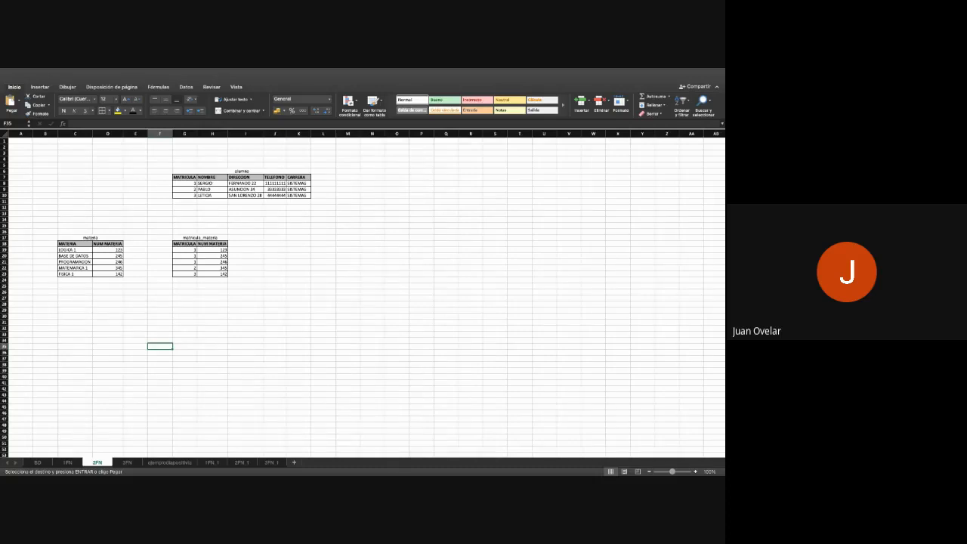
left_click(185, 250)
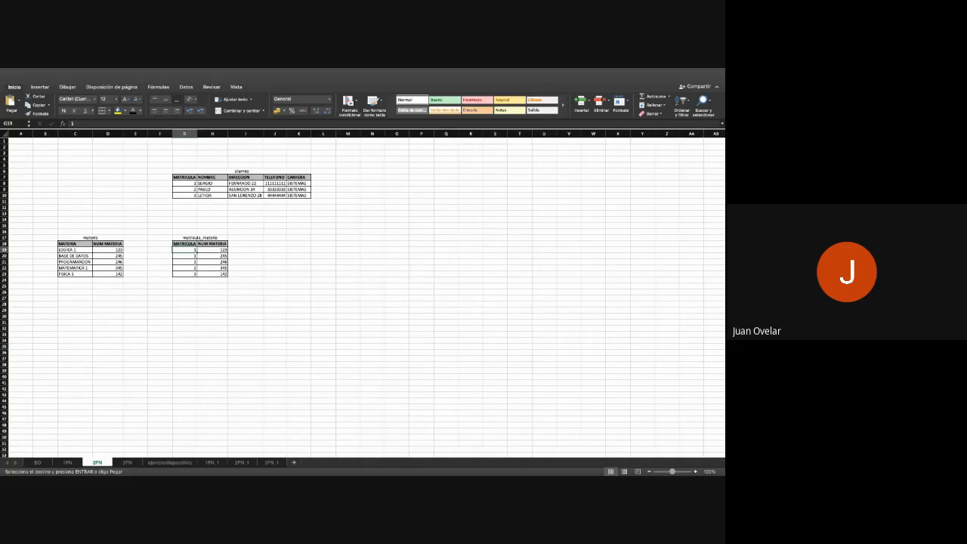
left_click(212, 250)
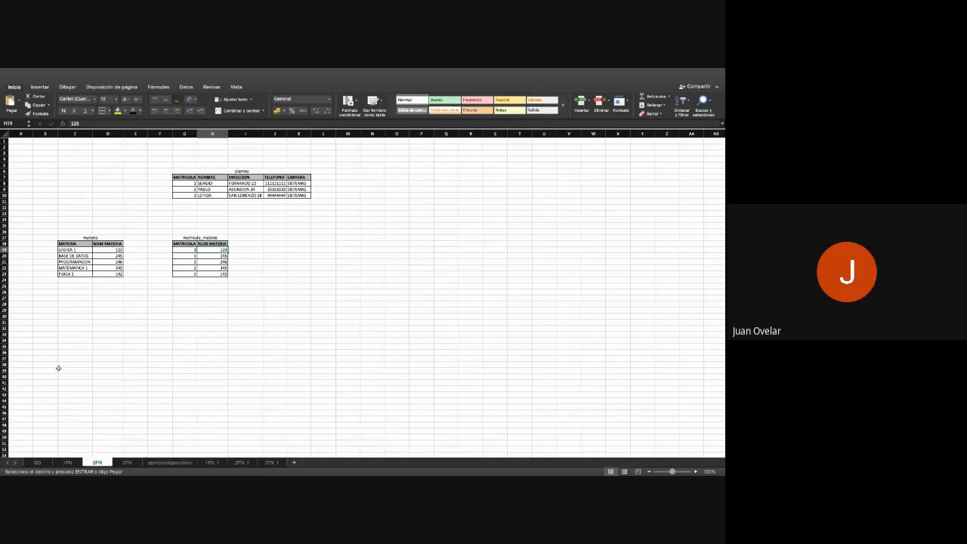
- Check sheet 1FN against 2FN once more and highlight the alumno_materia table's MATRICULA column on 1FN
left_click(66, 463)
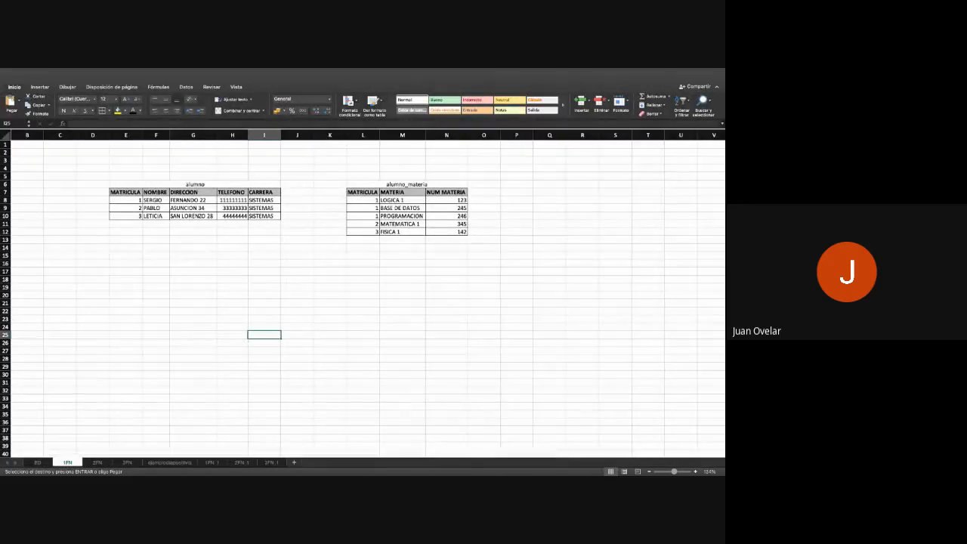
scroll(67, 395, "right", 1)
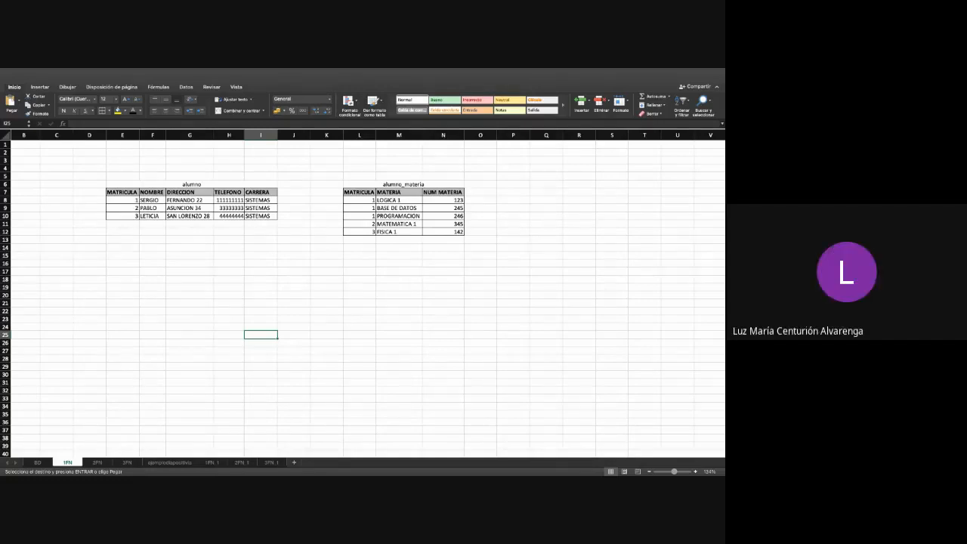
left_click(97, 463)
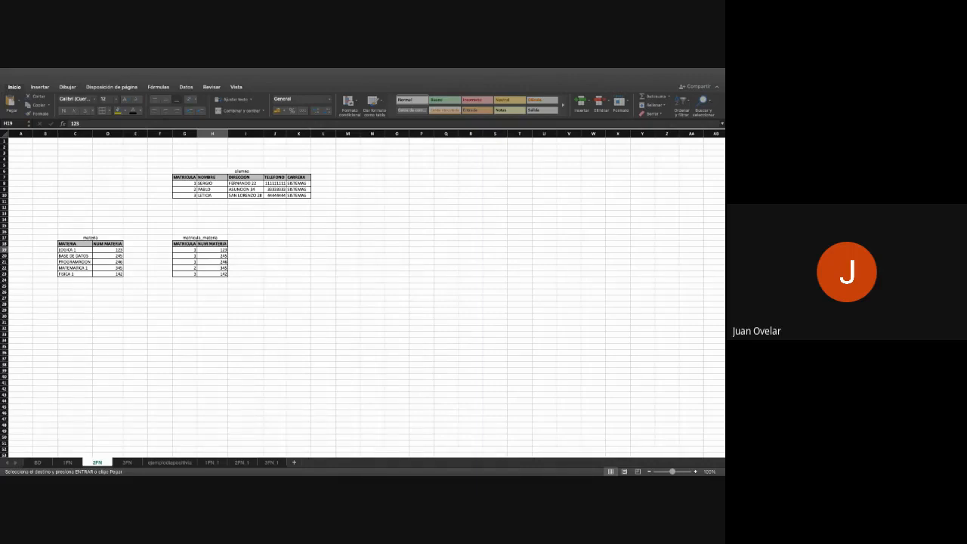
left_click(66, 463)
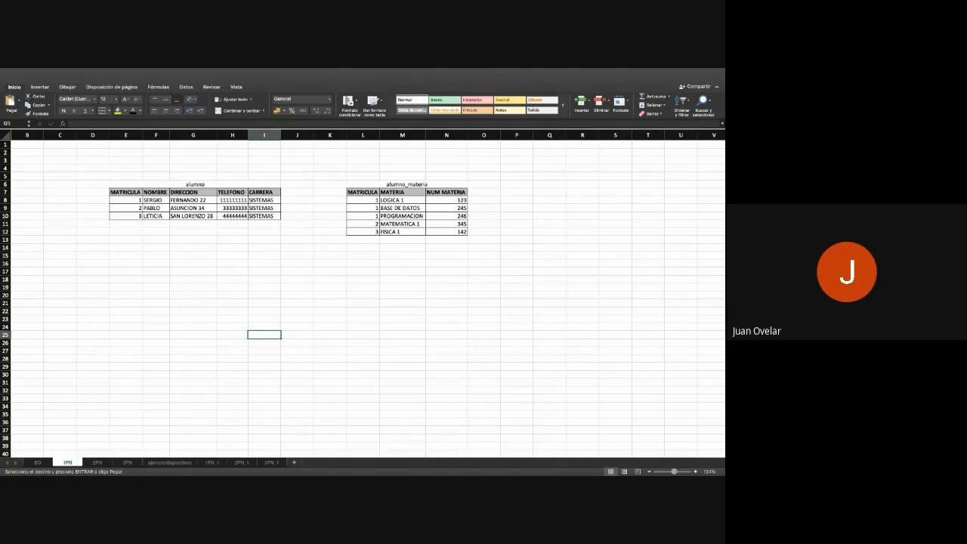
scroll(381, 294, "right", 1)
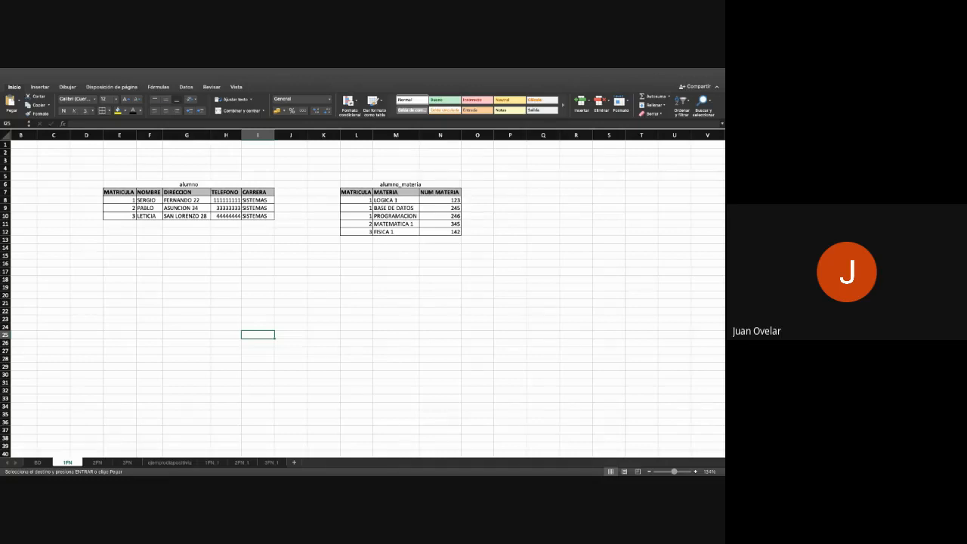
left_click_drag(355, 192, 356, 232)
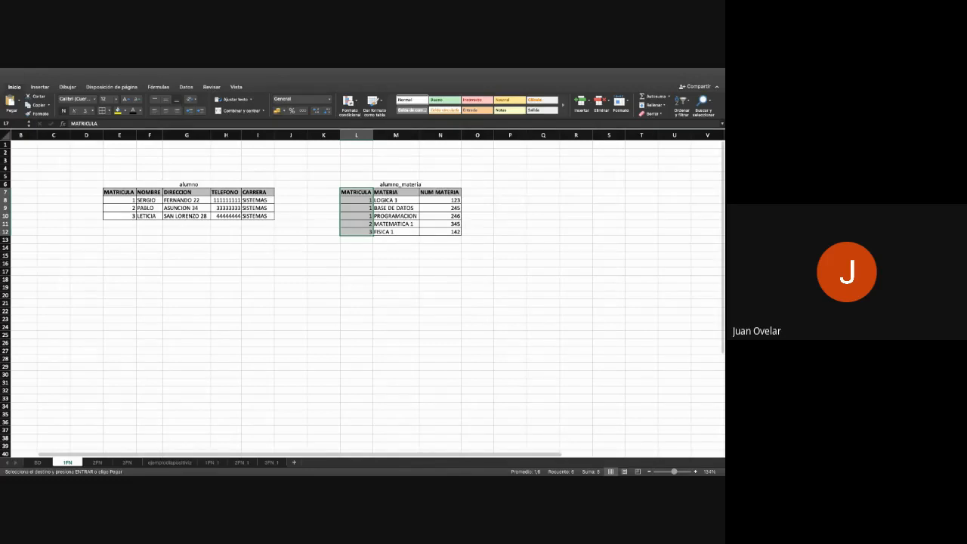
- Review the alumno_materia table on sheet 1FN against the materia and matricula_materia tables on sheet 2FN again
left_click(97, 461)
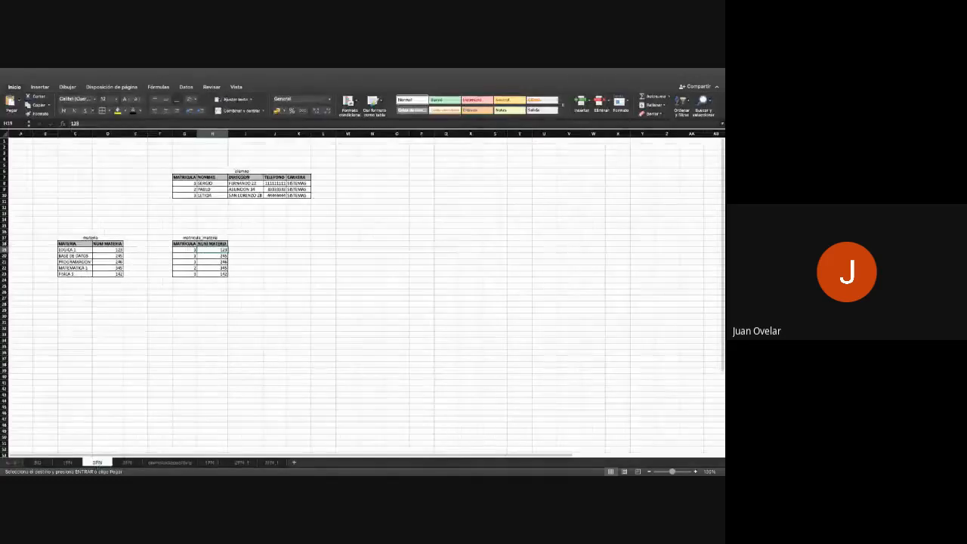
left_click(68, 462)
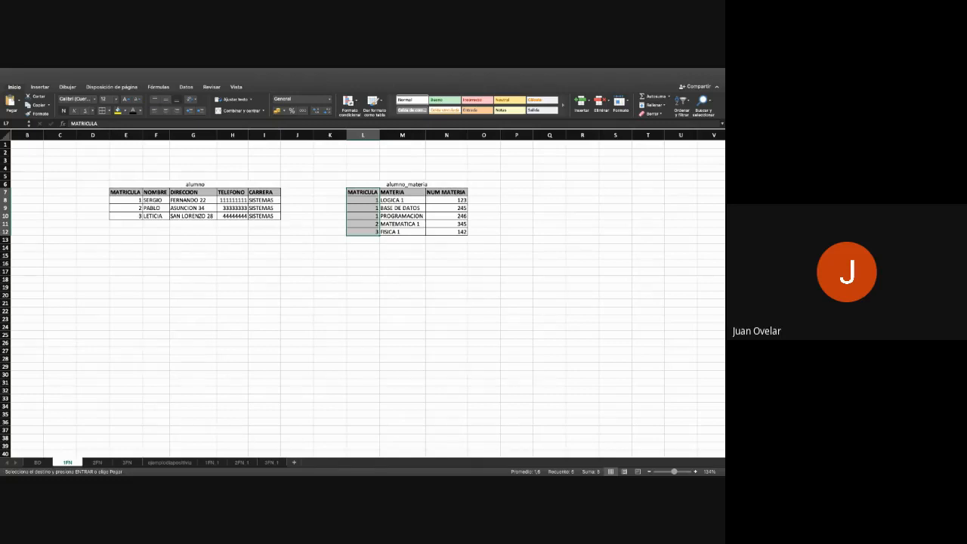
left_click(96, 463)
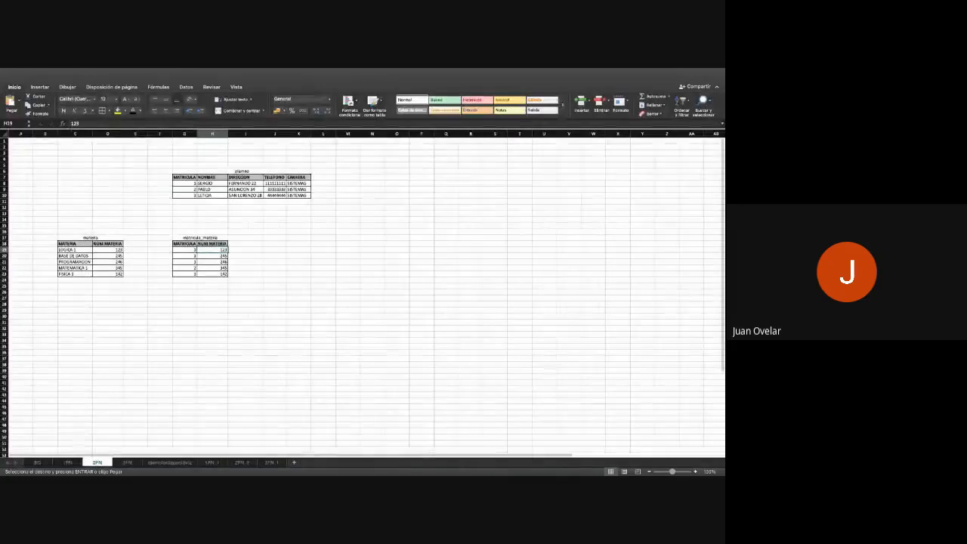
- Copy the alumno_materia table from sheet 1FN to cell P11 on sheet 2FN and widen its columns
left_click(68, 462)
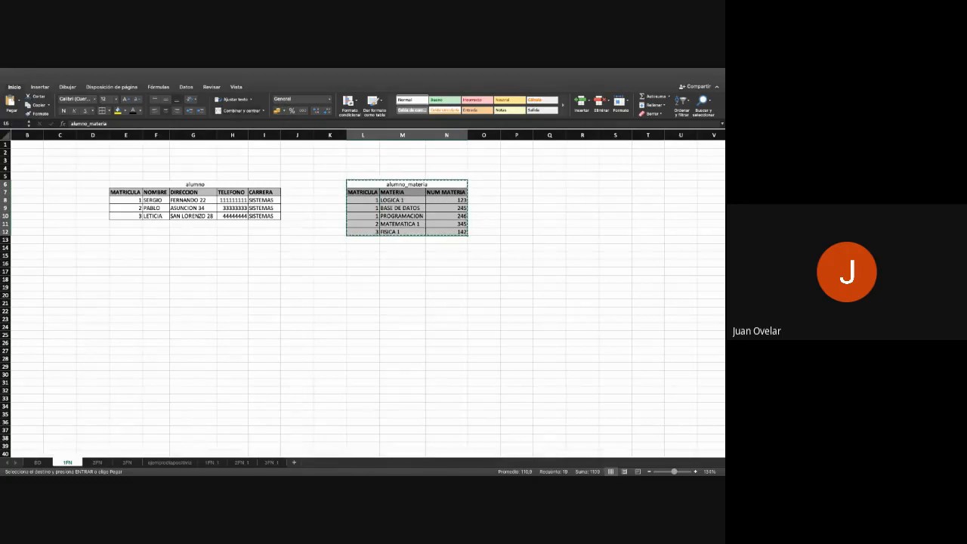
left_click(97, 462)
left_click(421, 201)
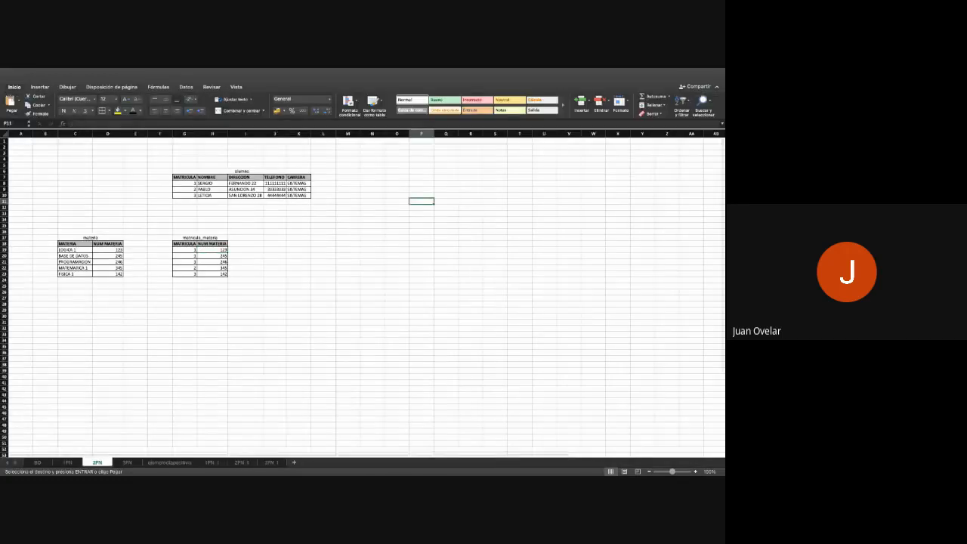
type("alumno_materia MATRICULA\tMATERIA\tNUM MATERIA 1\tLOGICA 1\t123 1\tBASE DE DATOS\t245 1\tPROGRAMACION\t246 2\tMATEMATICA 1\t345 3\tFISICA 1\t142")
left_click_drag(433, 134, 470, 134)
left_click(451, 134)
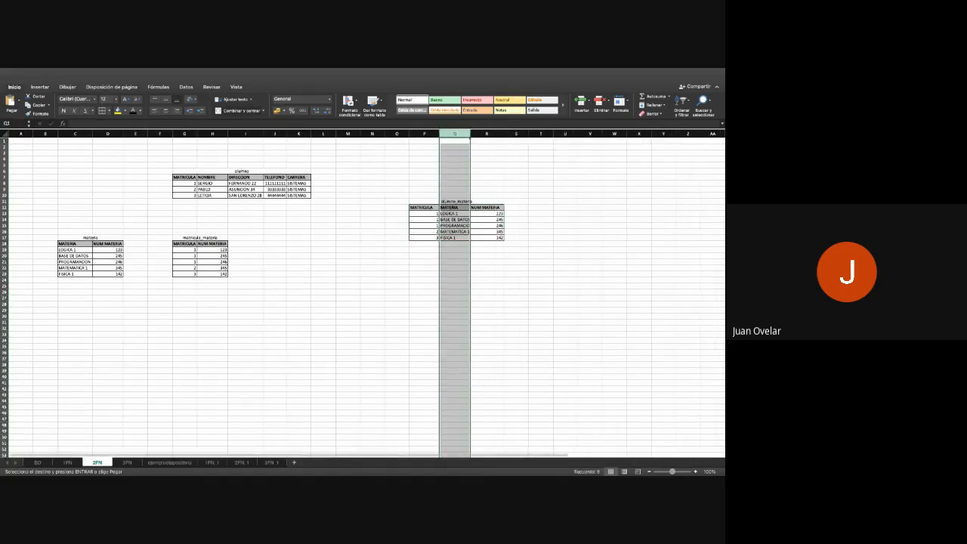
- Examine the MATRICULA, NUM MATERIA and MATERIA columns of the alumno_materia copy on 2FN, comparing them with the materia table
left_click(456, 201)
left_click_drag(423, 207, 424, 231)
left_click(487, 208)
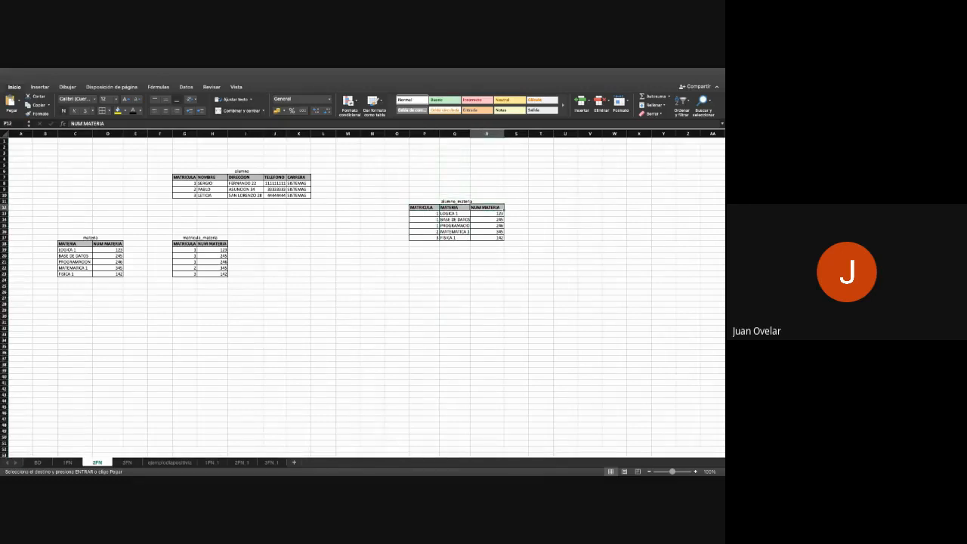
left_click(455, 208)
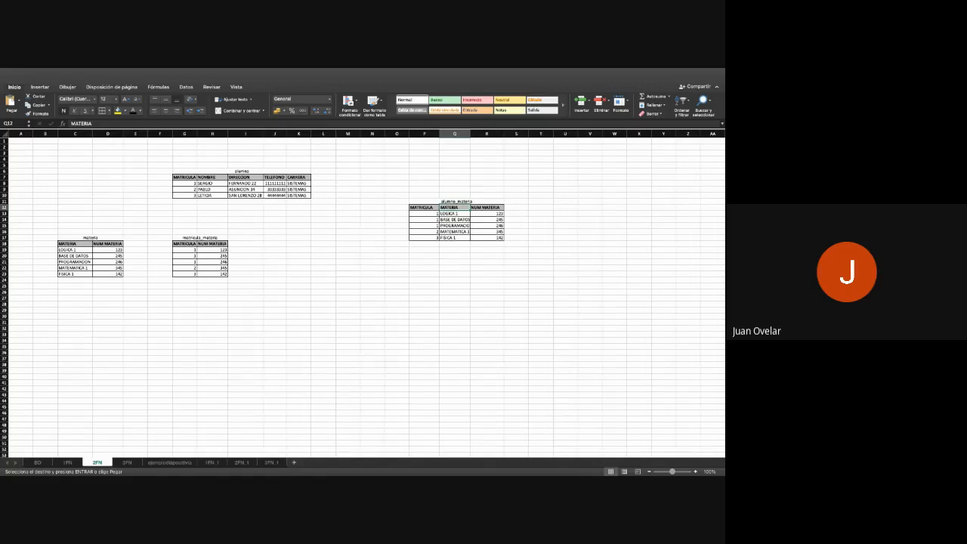
left_click_drag(454, 208, 455, 238)
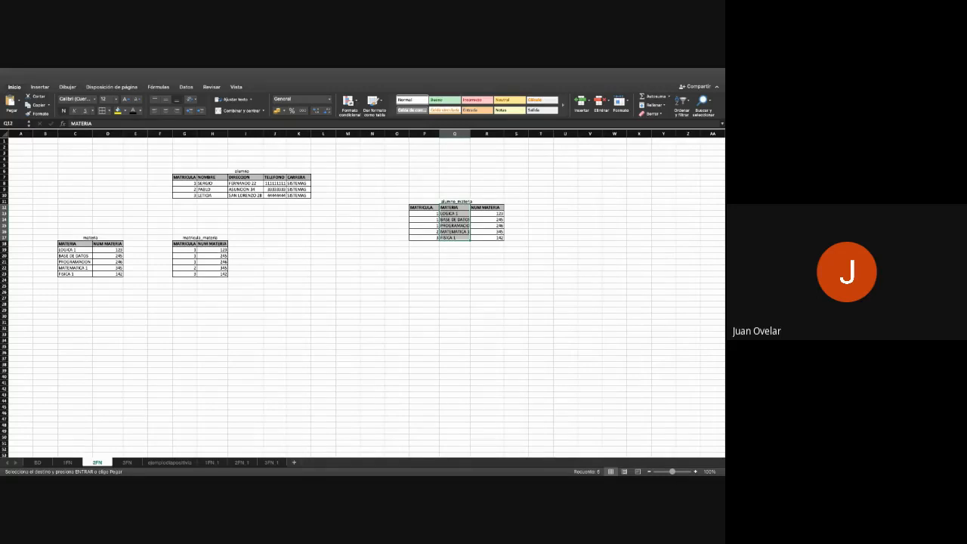
left_click_drag(79, 243, 109, 273)
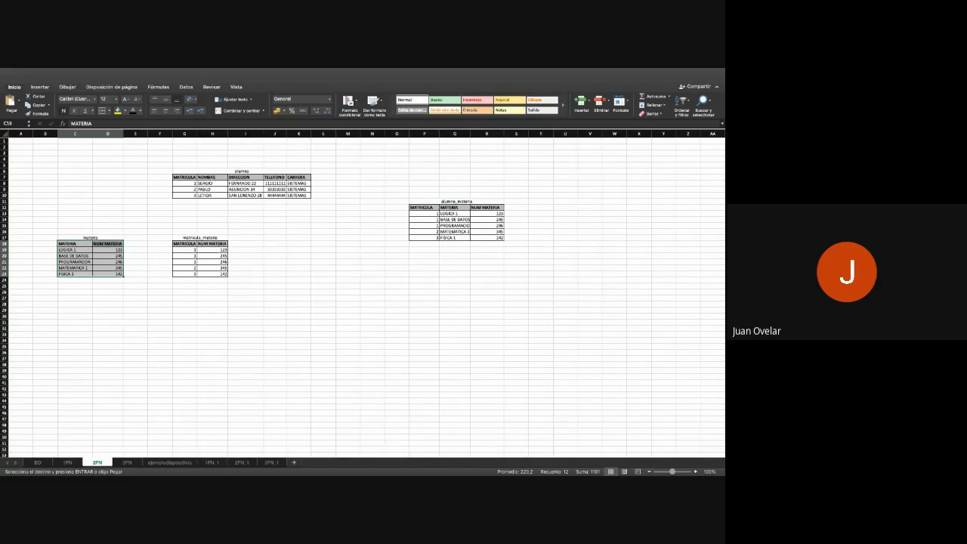
- Try to copy the alumno_materia table's MATRICULA column to cell G29
left_click_drag(424, 208, 424, 238)
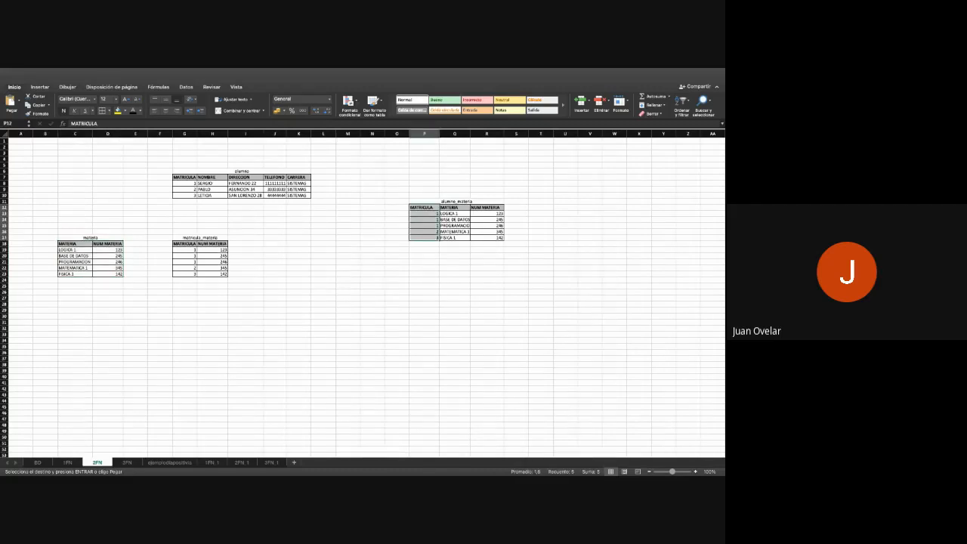
key("super+c")
left_click(184, 310)
key("super+c")
key("super+v")
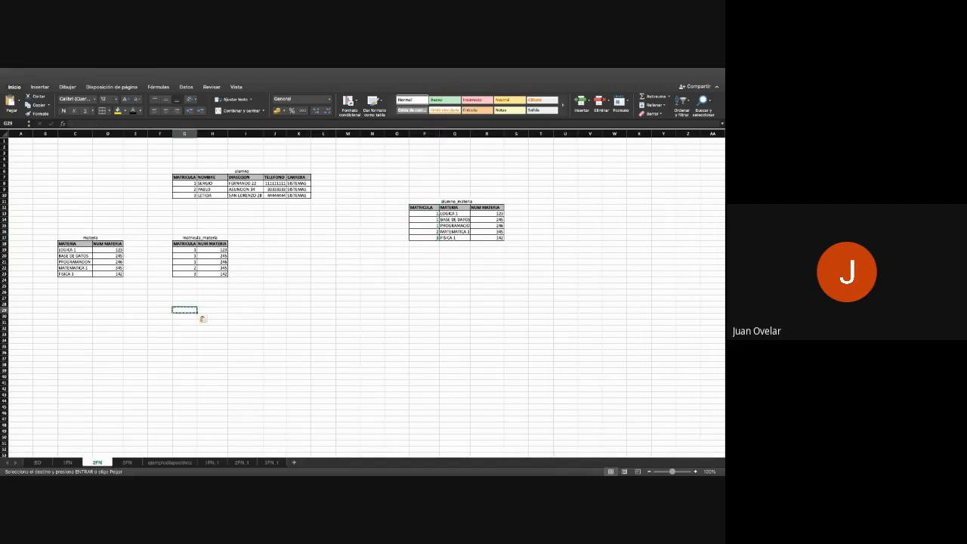
- Copy the MATRICULA column, P12:P17, of the alumno_materia table to cell G28 below the matricula_materia table
left_click_drag(424, 208, 424, 238)
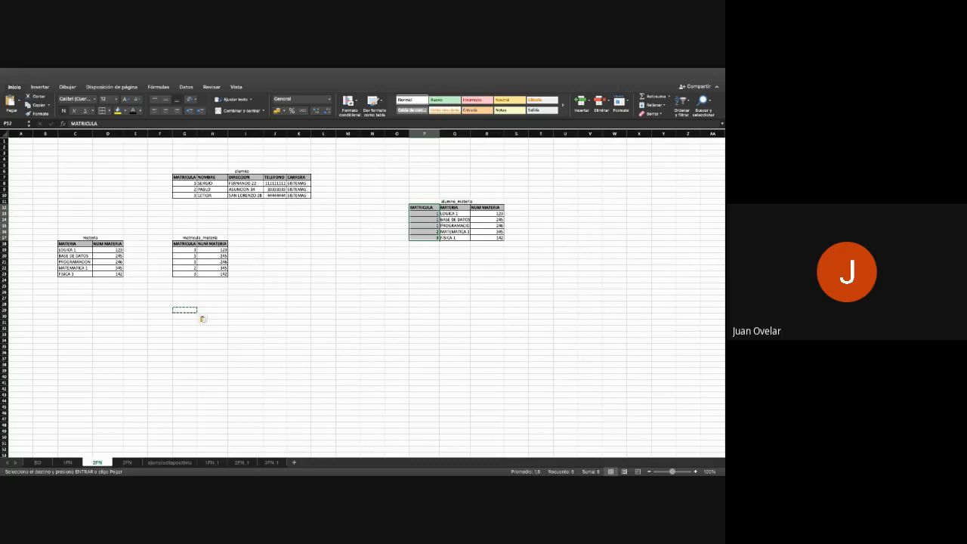
key("super+c")
left_click(184, 304)
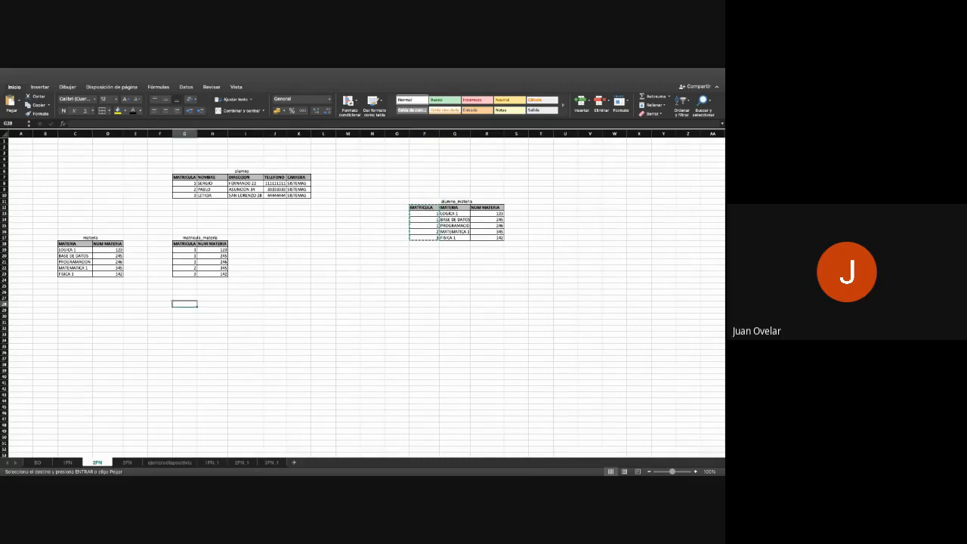
key("super+v")
- Copy the alumno_materia table's NUM MATERIA column to cell H28 beside the copied MATRICULA column, and highlight the source table's MATERIA column
left_click(213, 323)
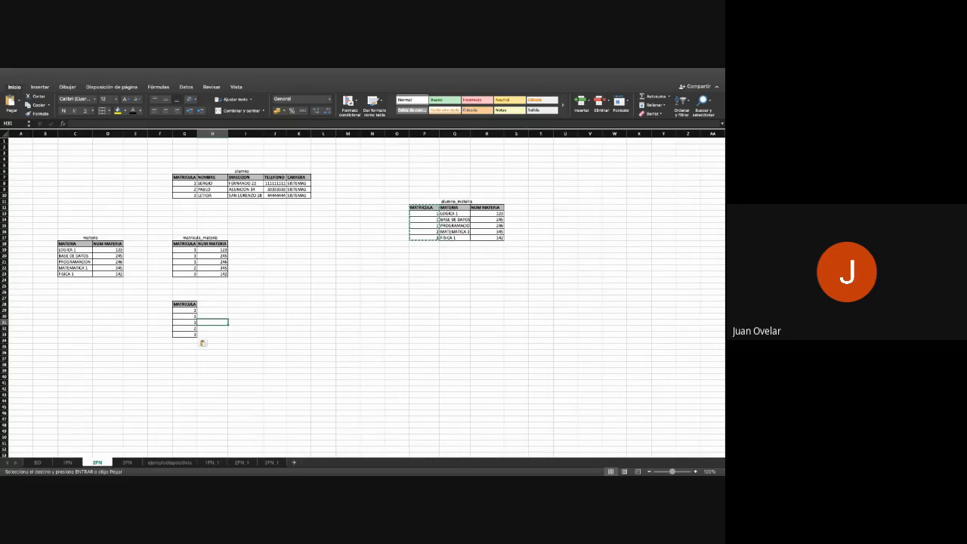
left_click_drag(212, 244, 212, 256)
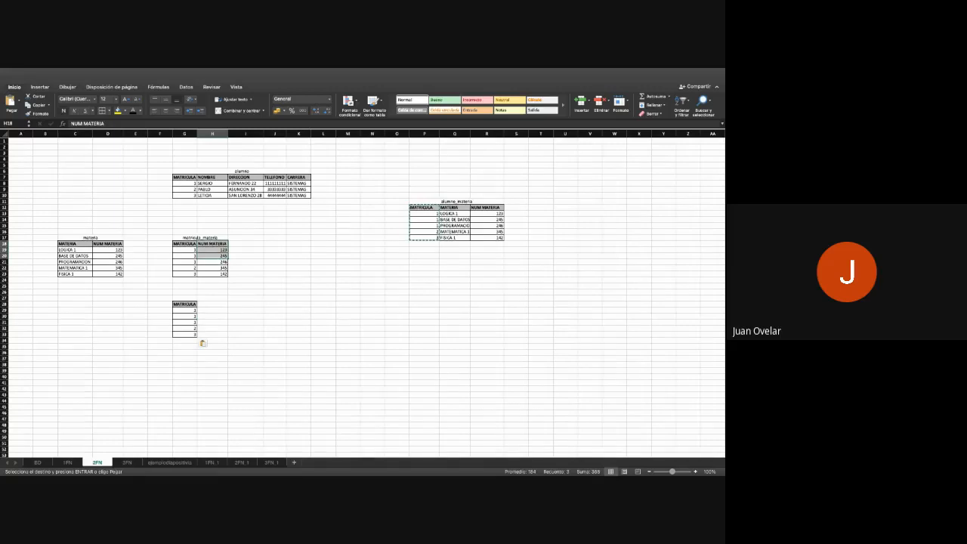
left_click_drag(487, 208, 486, 238)
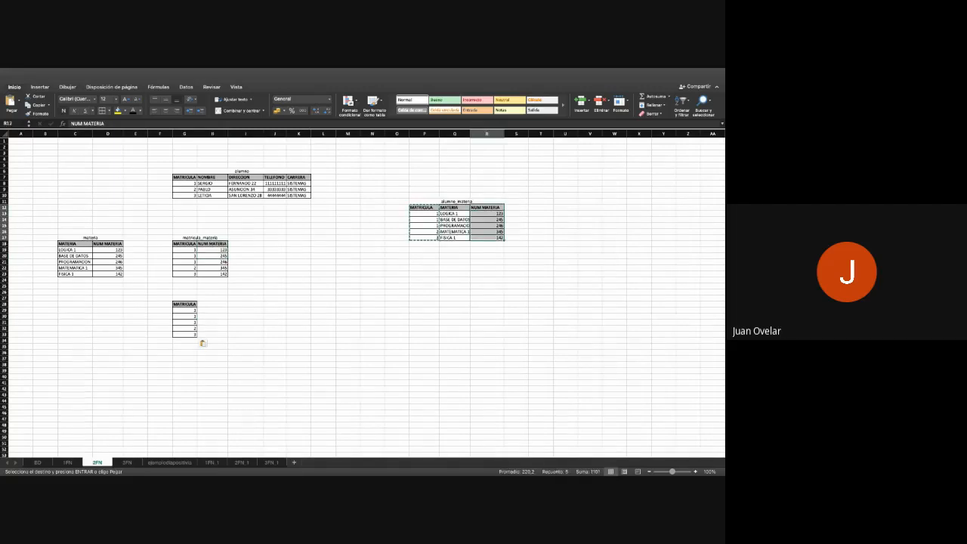
key("super+c")
left_click(213, 305)
key("super+v")
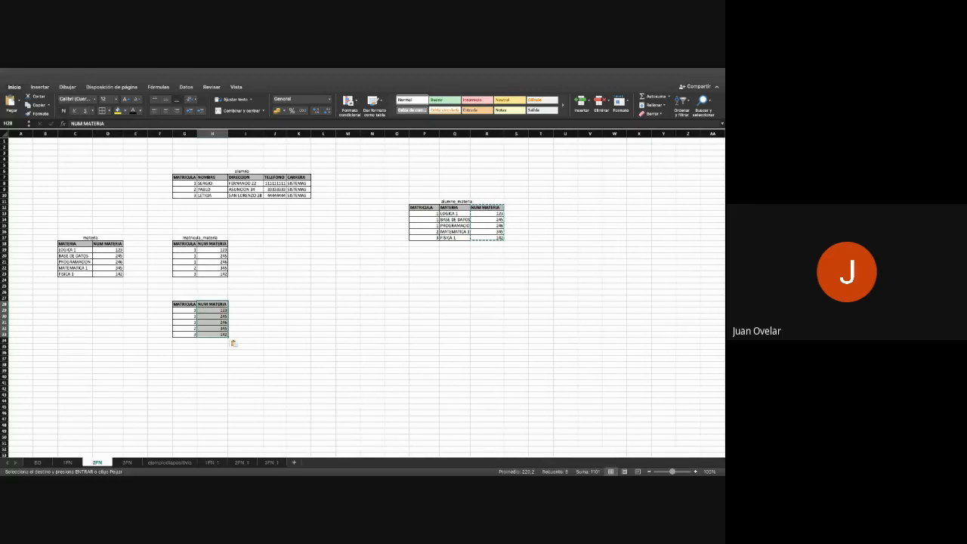
left_click(455, 214)
left_click_drag(455, 208, 455, 237)
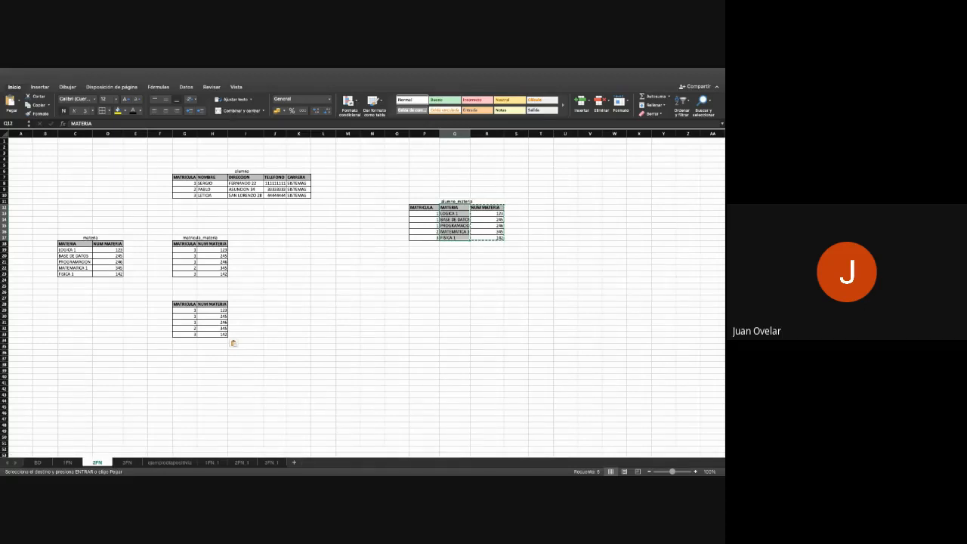
- Compare the ORDENES and ARTICULOS_ORDENES tables on sheet 1FN_1 with the ARTICULOS and CANTIDAD_ORDEN tables on sheet 2FN_1
left_click(243, 462)
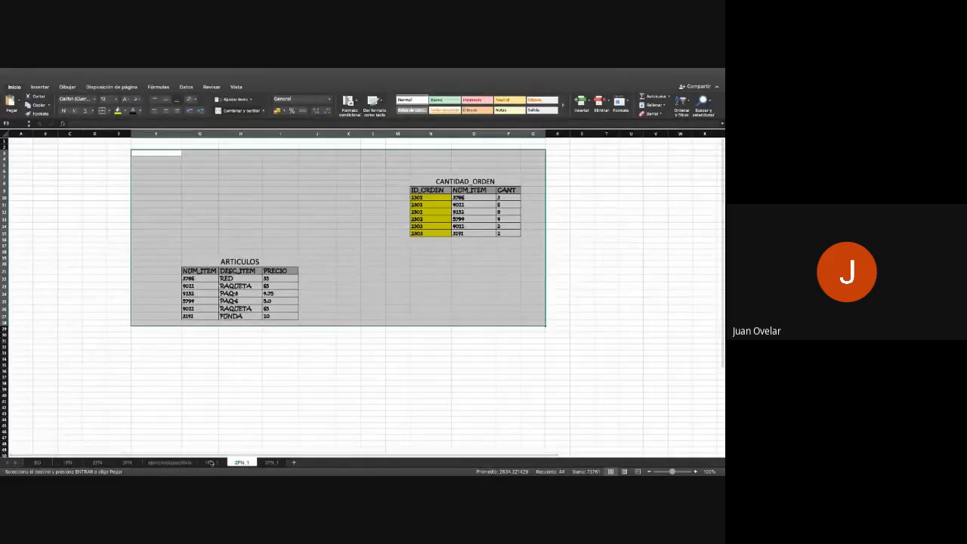
left_click(212, 462)
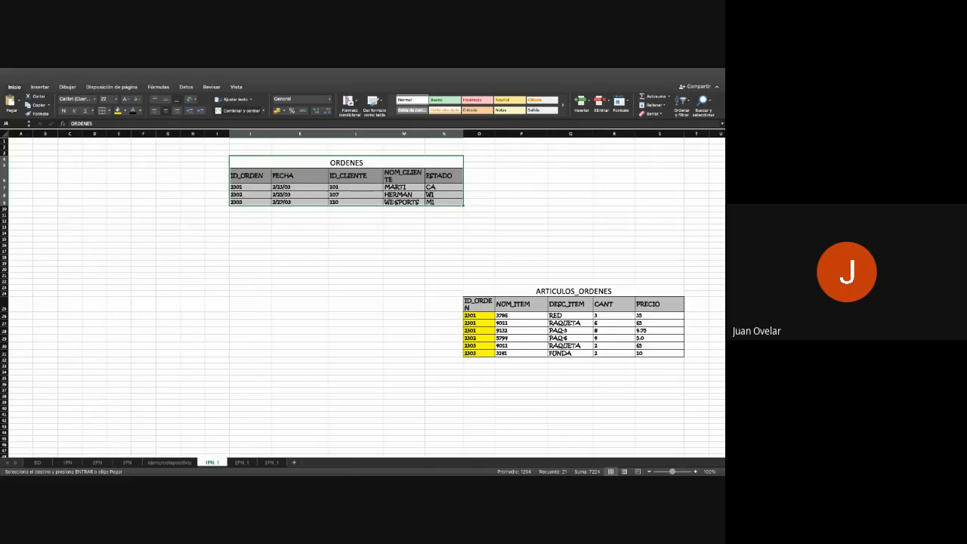
left_click(241, 463)
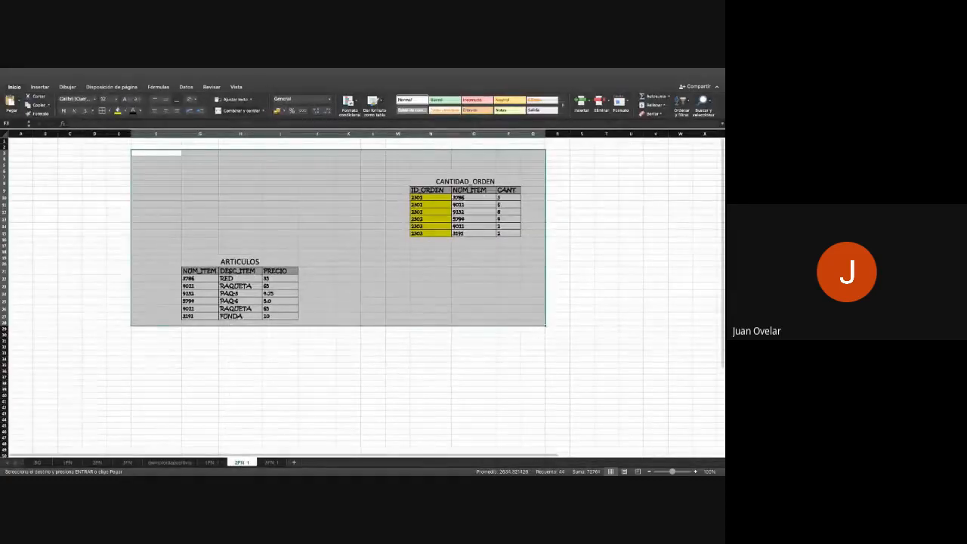
left_click(348, 377)
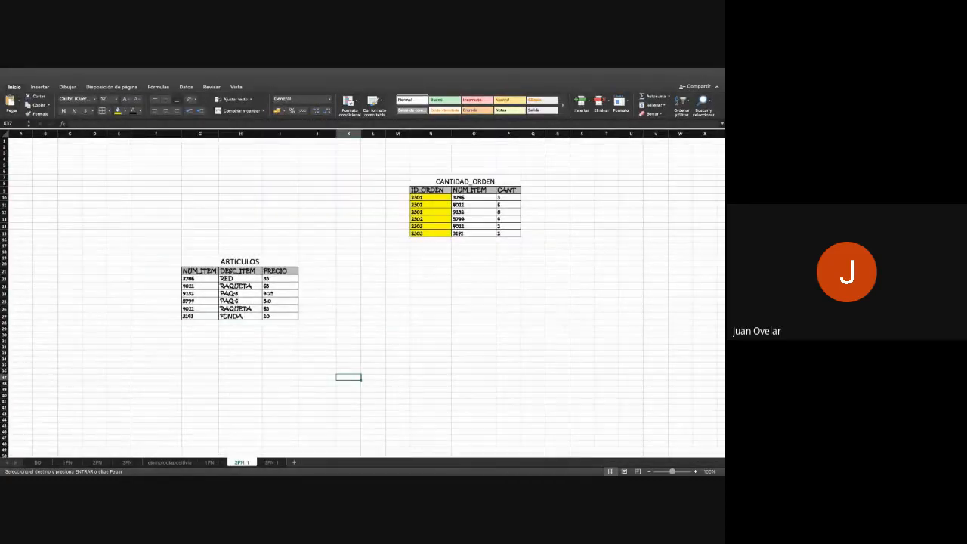
left_click(213, 462)
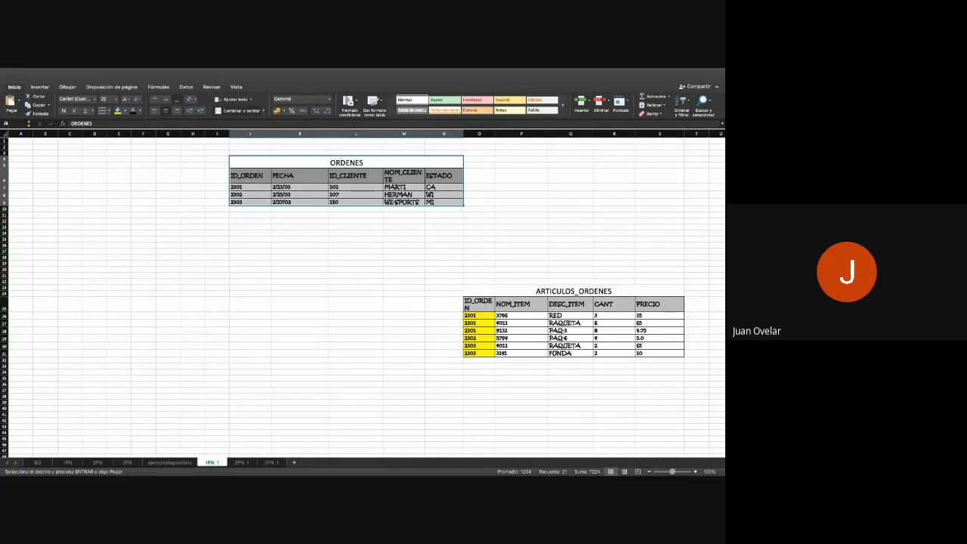
key("ctrl+Page_Down")
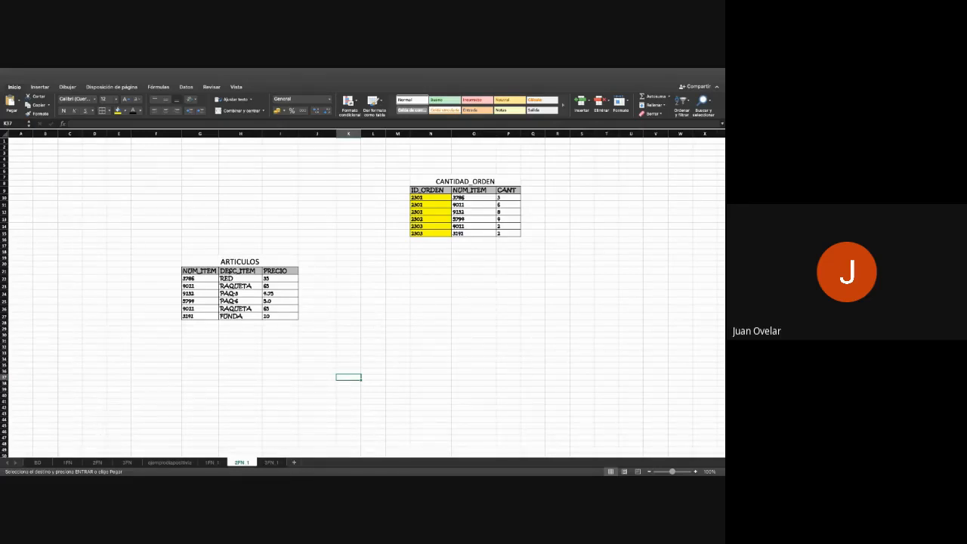
- Highlight the NUM_ITEM, DESC_ITEM and PRECIO columns of ARTICULOS_ORDENES on sheet 1FN_1 and compare them with the ARTICULOS table on 2FN_1
key("ctrl+Page_Up")
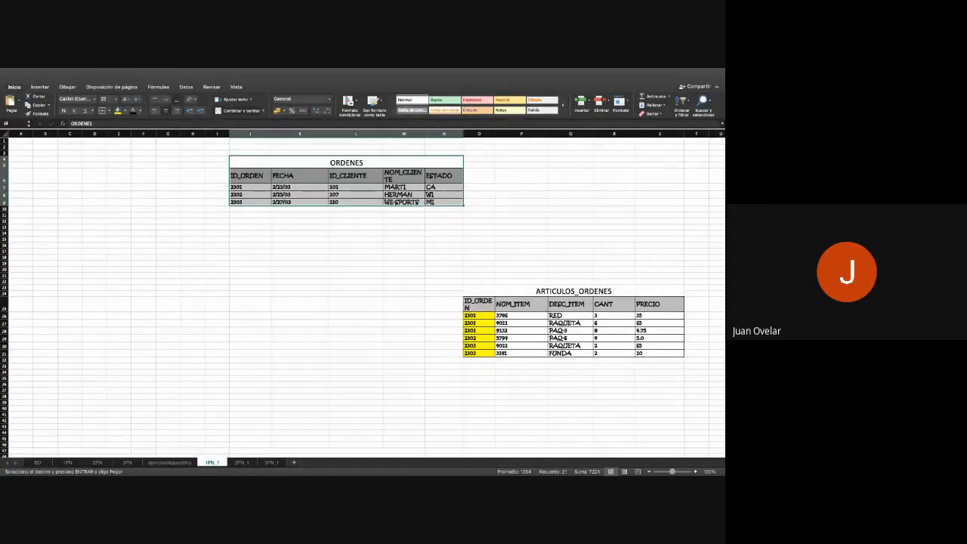
left_click_drag(522, 304, 521, 347)
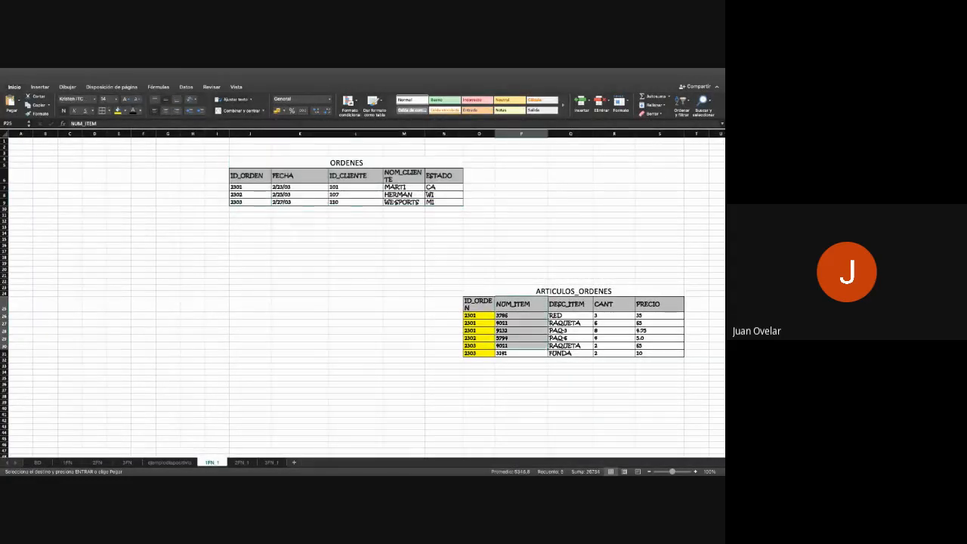
left_click_drag(521, 305, 522, 353)
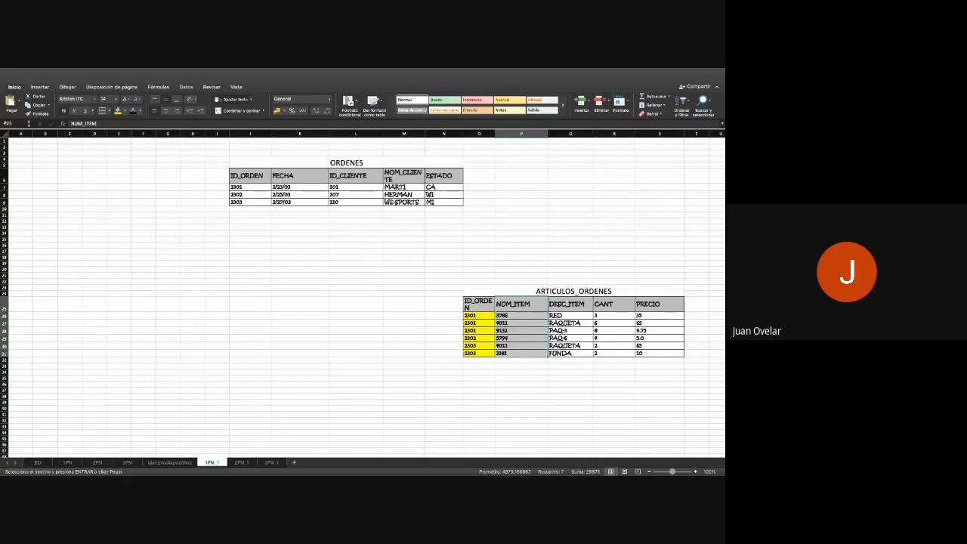
left_click_drag(570, 304, 570, 353)
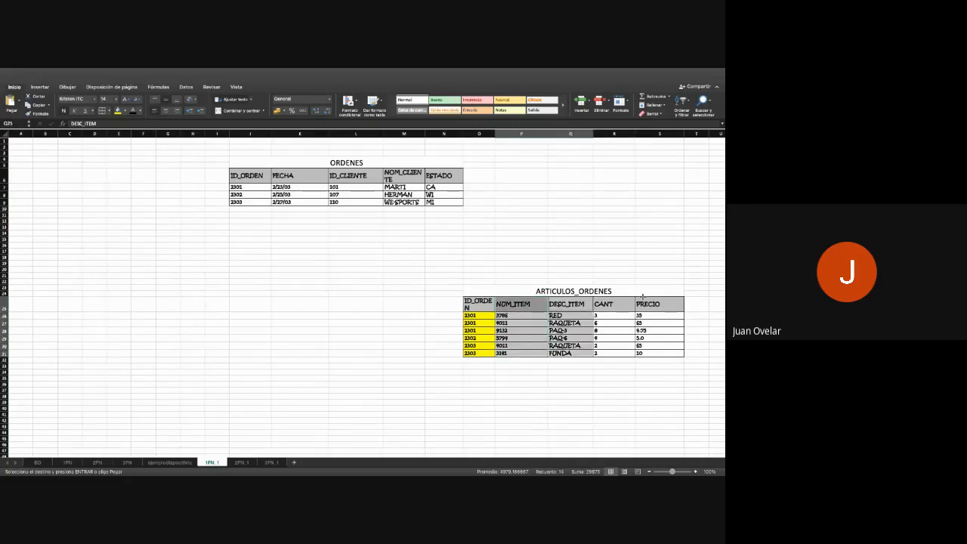
left_click_drag(648, 305, 655, 351)
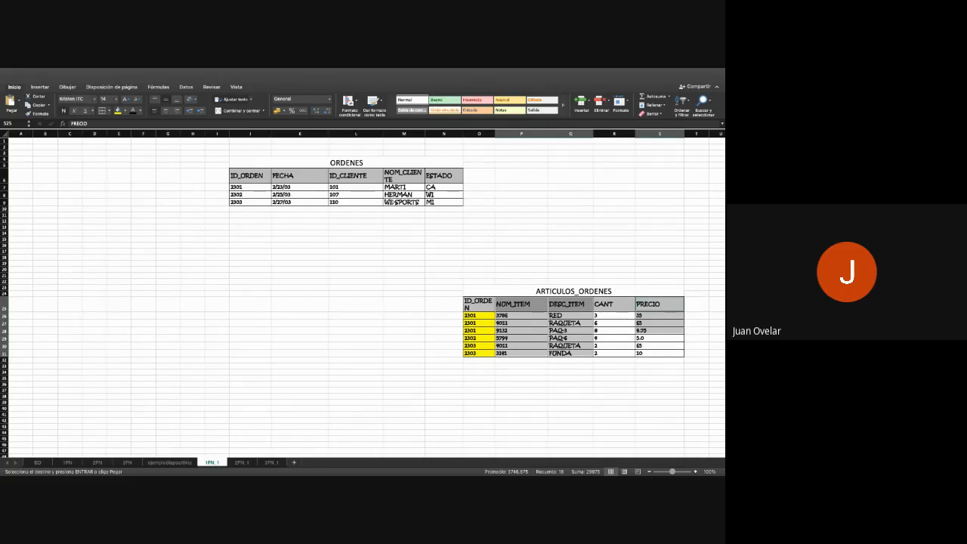
left_click(240, 463)
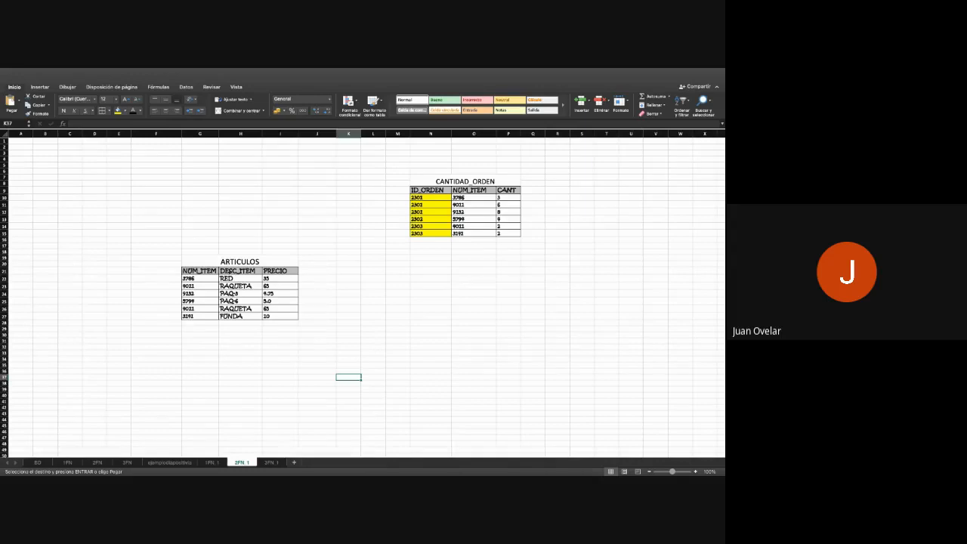
- Return to sheet 2FN and highlight the whole alumno table, G6:K10, including its title
left_click(97, 463)
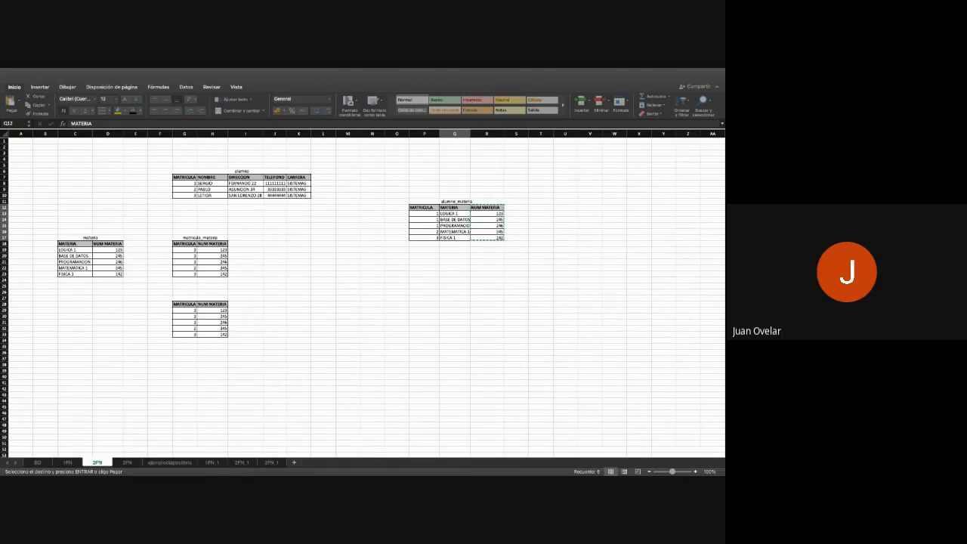
double_click(214, 171)
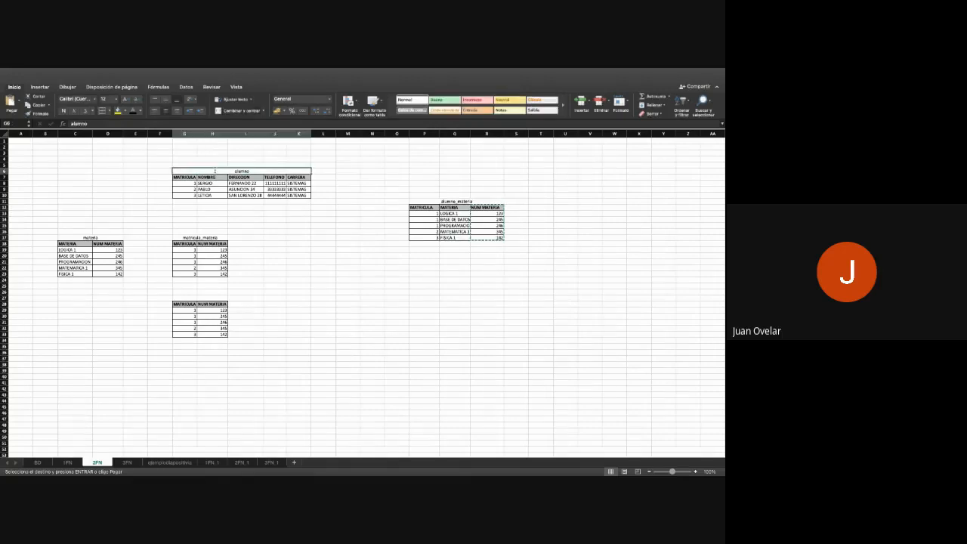
left_click(245, 231)
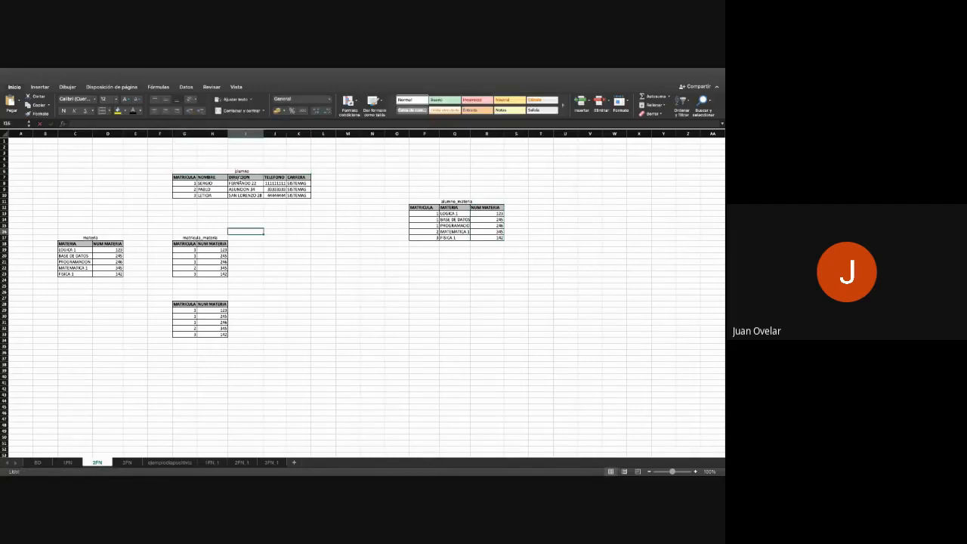
left_click_drag(235, 171, 298, 195)
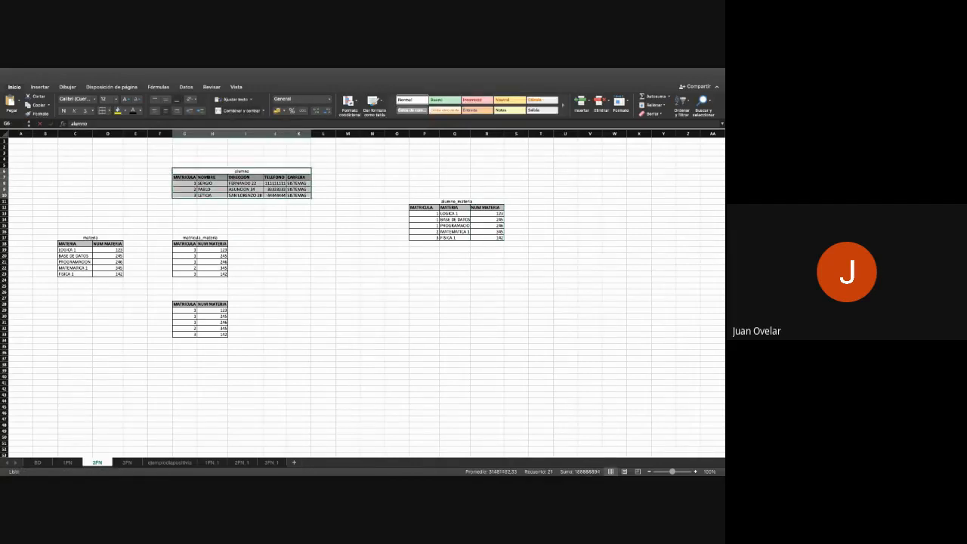
- Compare the alumno table on sheet 2FN with the alumno and career tables on sheet 3FN
left_click(275, 213)
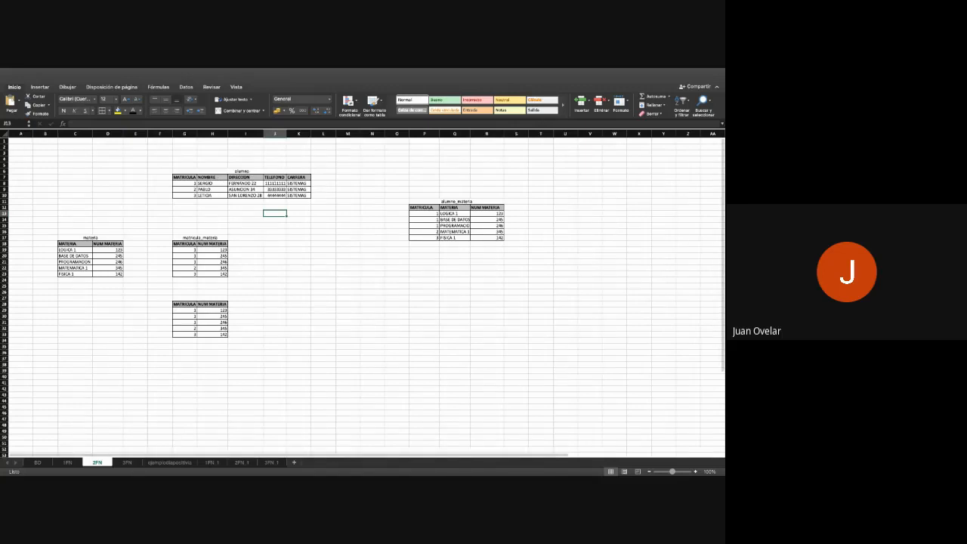
left_click(135, 461)
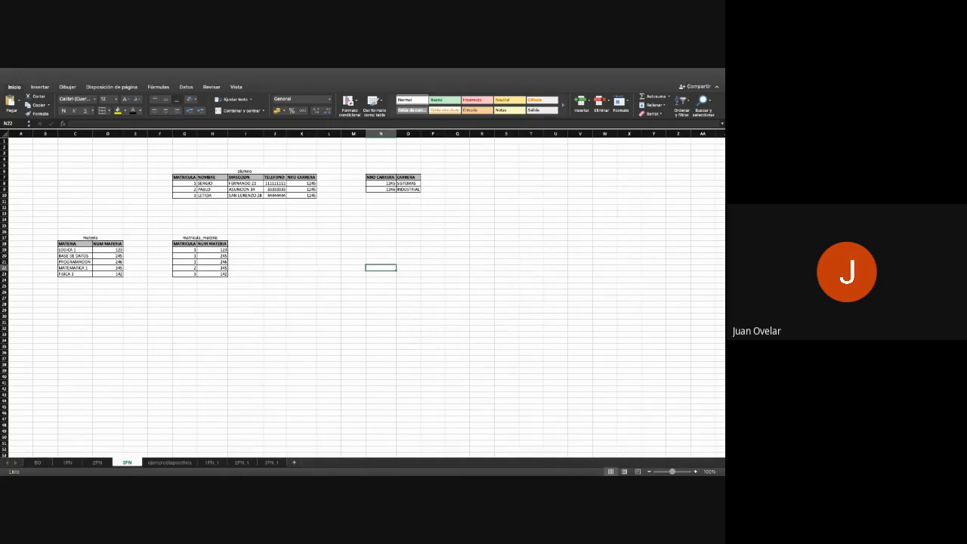
left_click(98, 462)
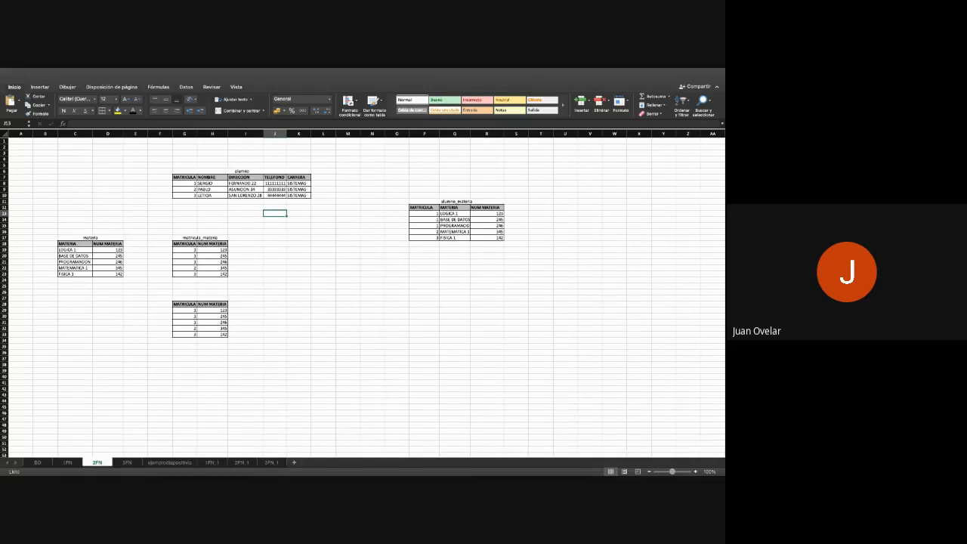
left_click(126, 462)
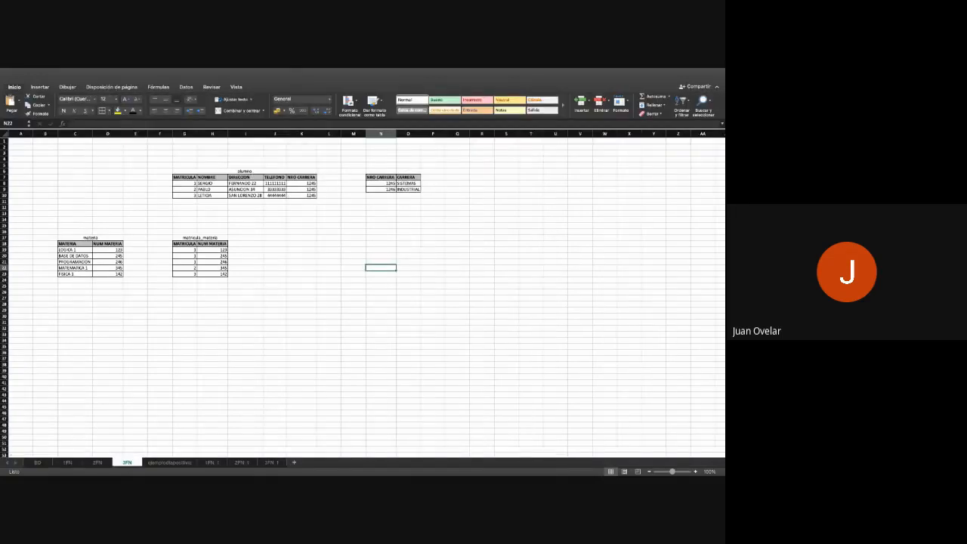
- Merge and center cells N6:O6 above the career table on sheet 3FN and title it CARRERAS
left_click_drag(381, 171, 408, 171)
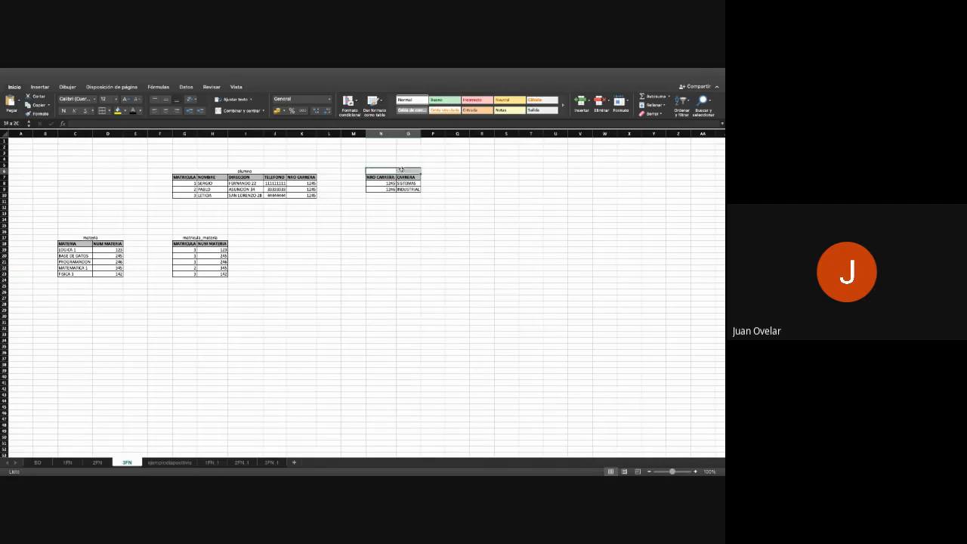
left_click(227, 111)
type("CARRERAS")
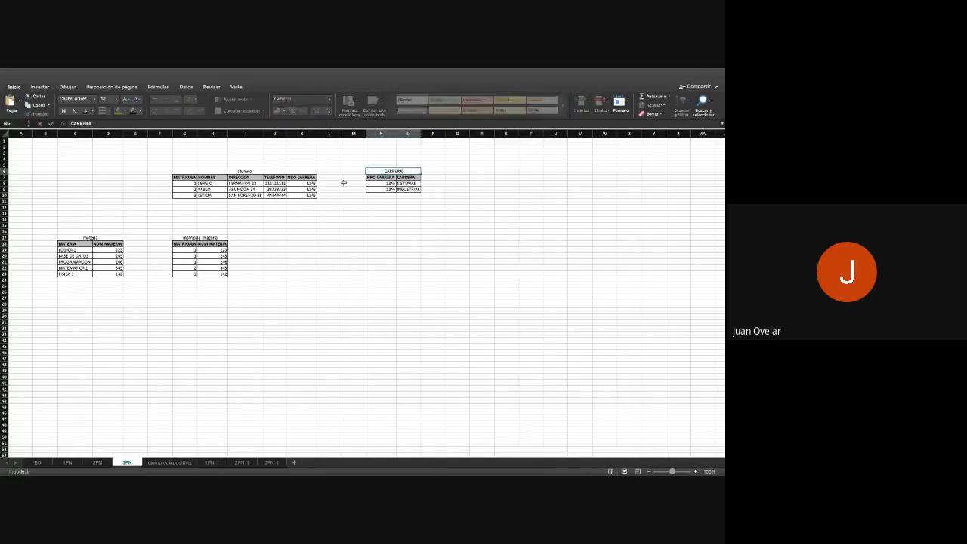
key("Return")
left_click(381, 262)
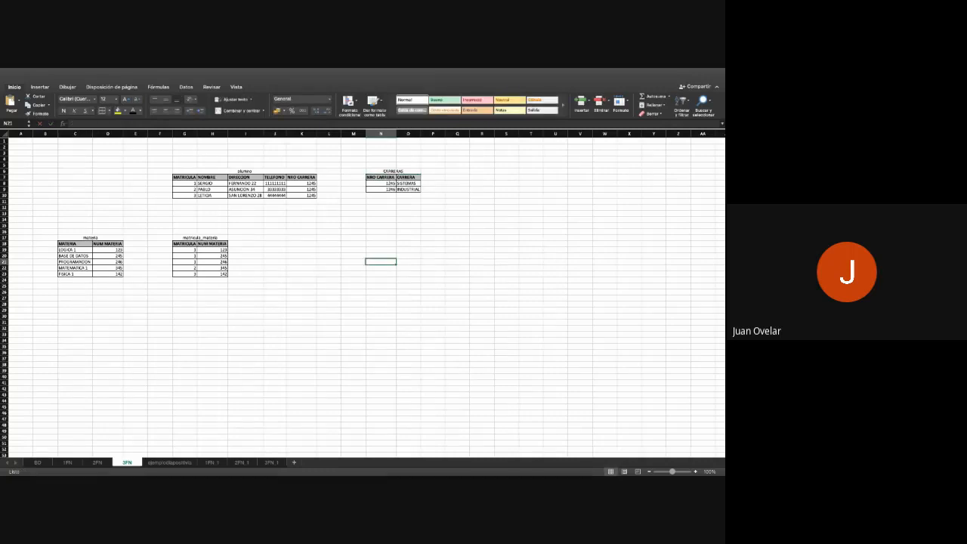
- Add CIVIL, ELECTRONICA, MECATRONICA and ELECTROMECANICA to the CARRERA column of the CARRERAS table, in cells O10:O13
left_click(390, 183)
left_click(409, 195)
type("CIVIL")
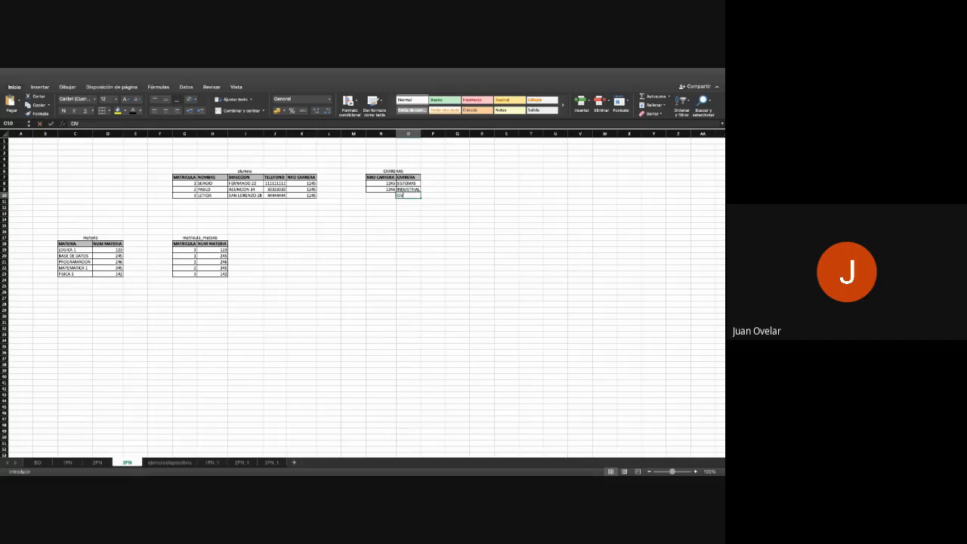
key("Return")
type("ELECTRONICA")
key("Return")
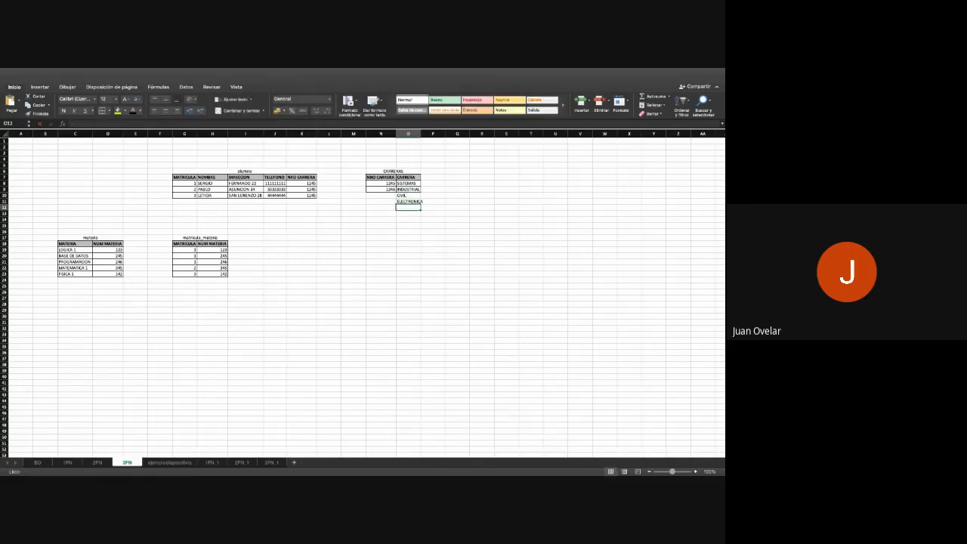
type("MECATRONICA")
key("Return")
type("G")
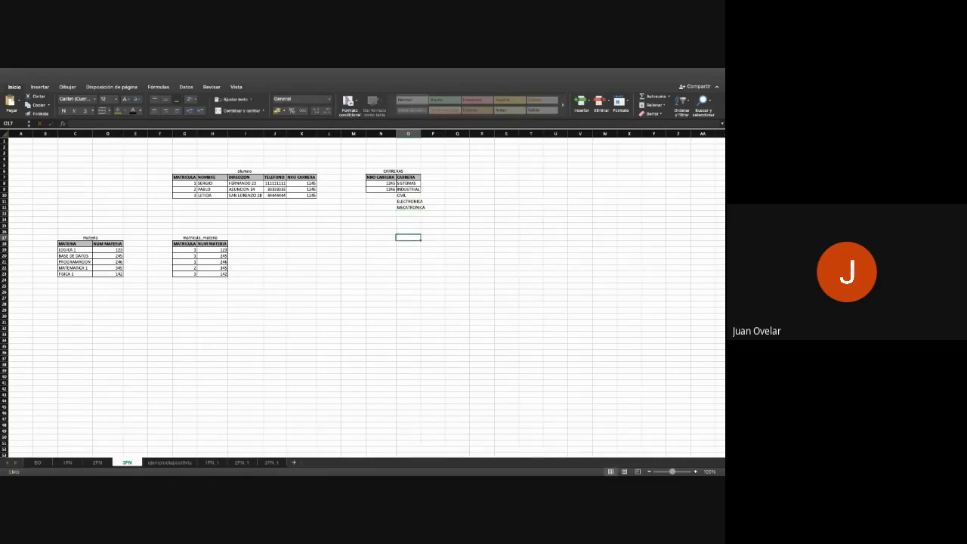
key("Escape")
type("ELECTROMECANIC")
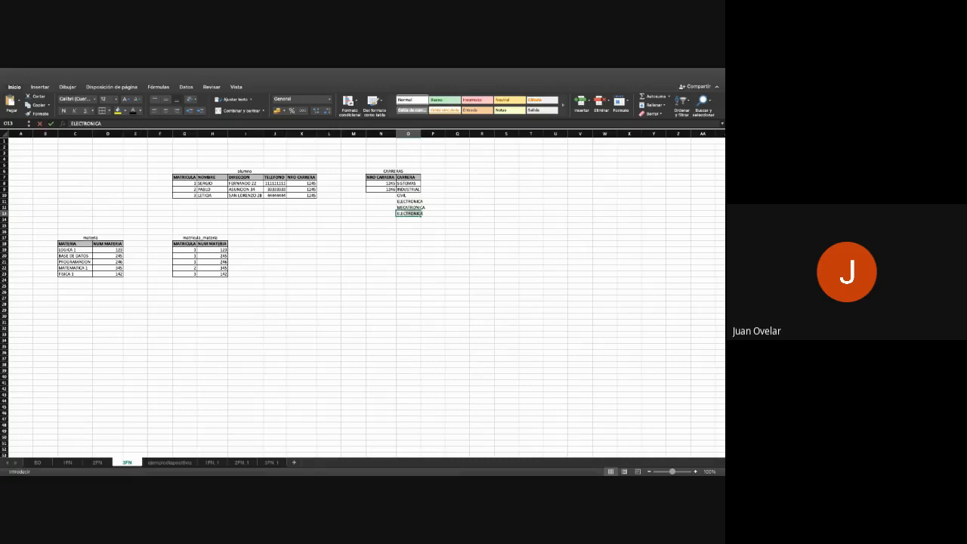
type("A")
key("Return")
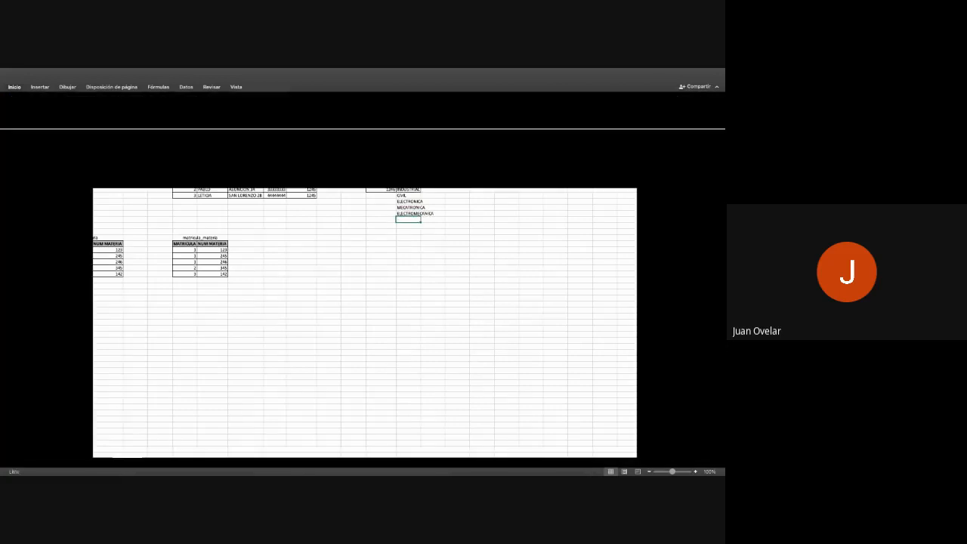
- Add a student in row 11 of the alumno table, filling in the first name and placeholder text for the address and phone
left_click(381, 196)
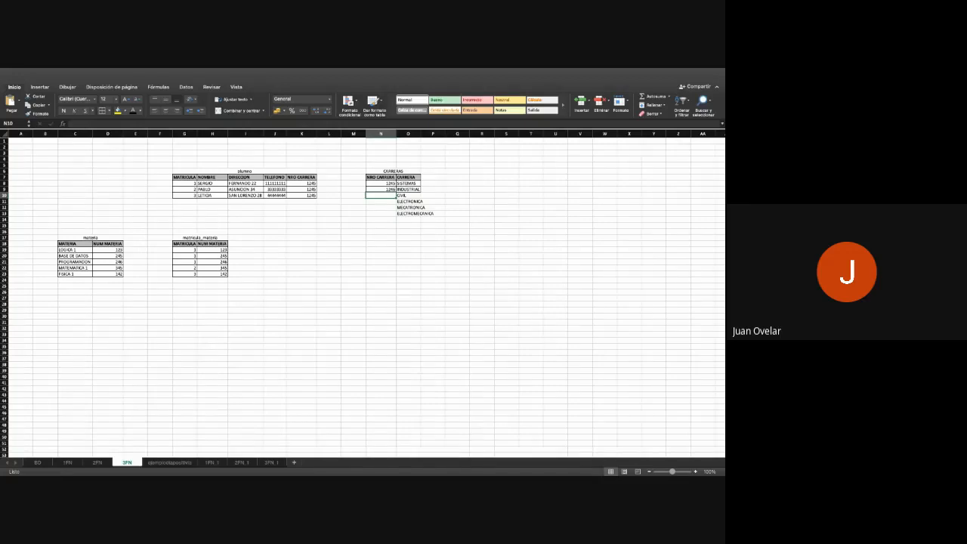
left_click(213, 202)
type("JUAN")
key("Tab")
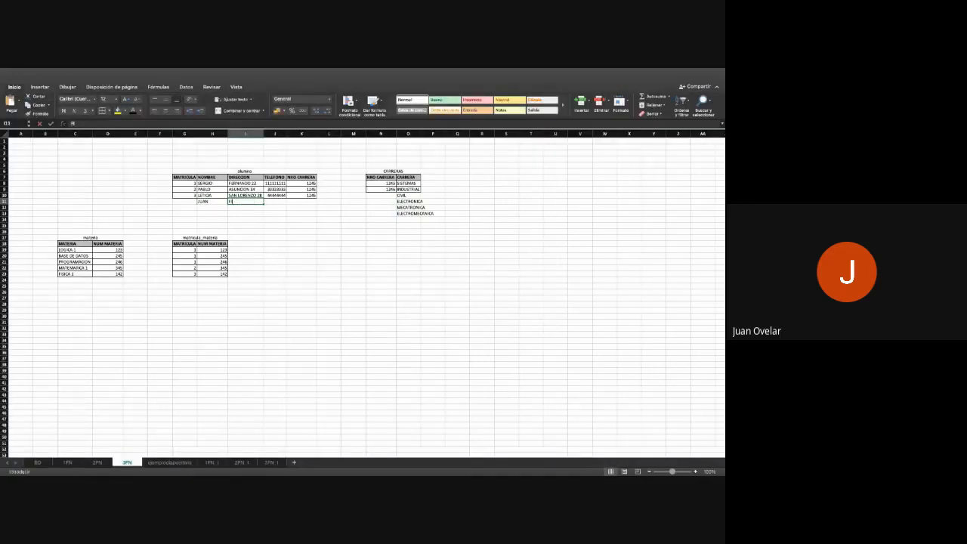
type("FI")
key("Tab")
type("ASFDAS")
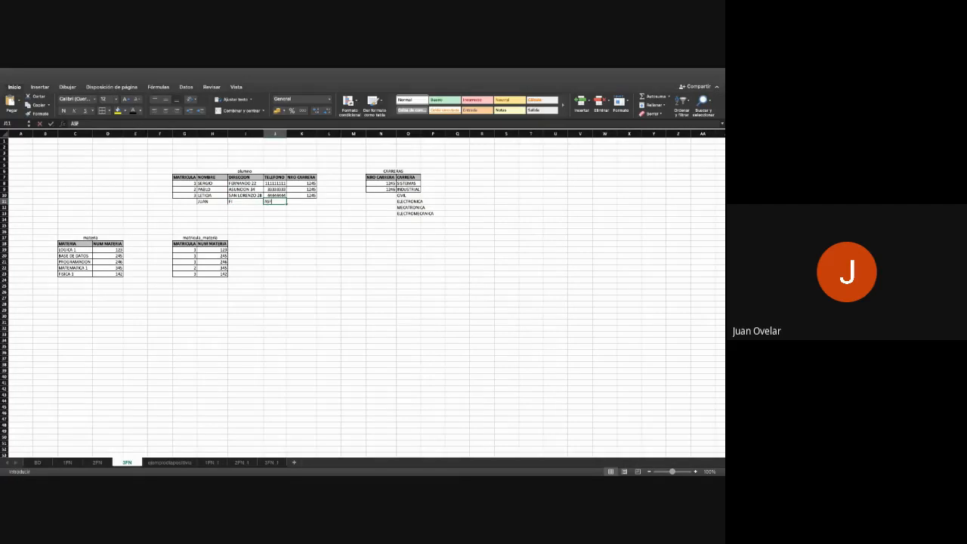
key("Tab")
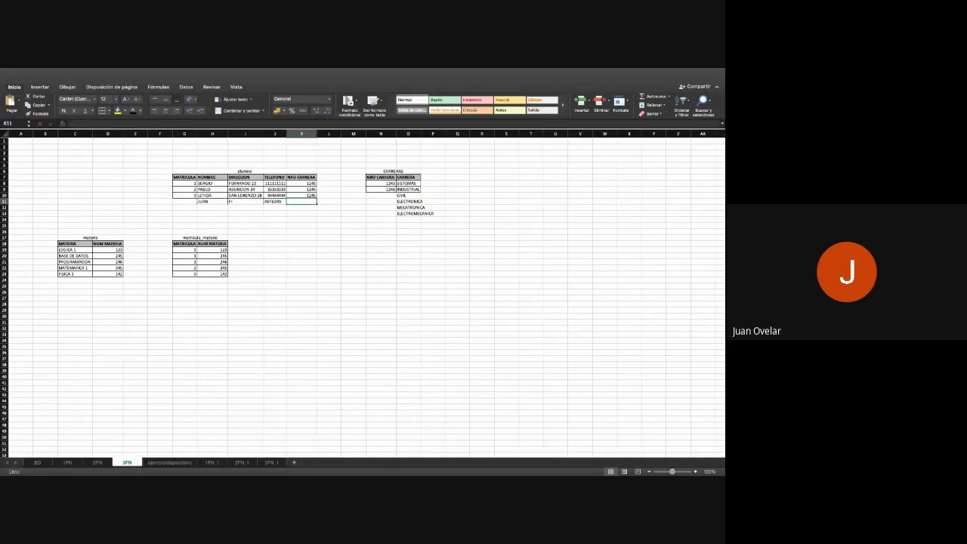
- Assign career number 1234 to ELECTRONICA in N11 and enter 1234 as the new student's NRO CARRERA in K11
left_click(380, 201)
type("1234")
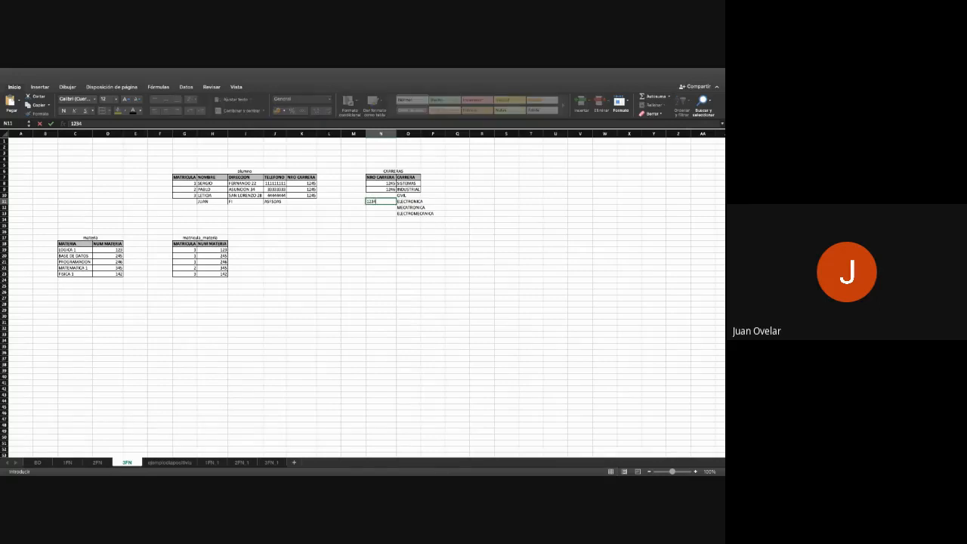
left_click(301, 201)
type("123")
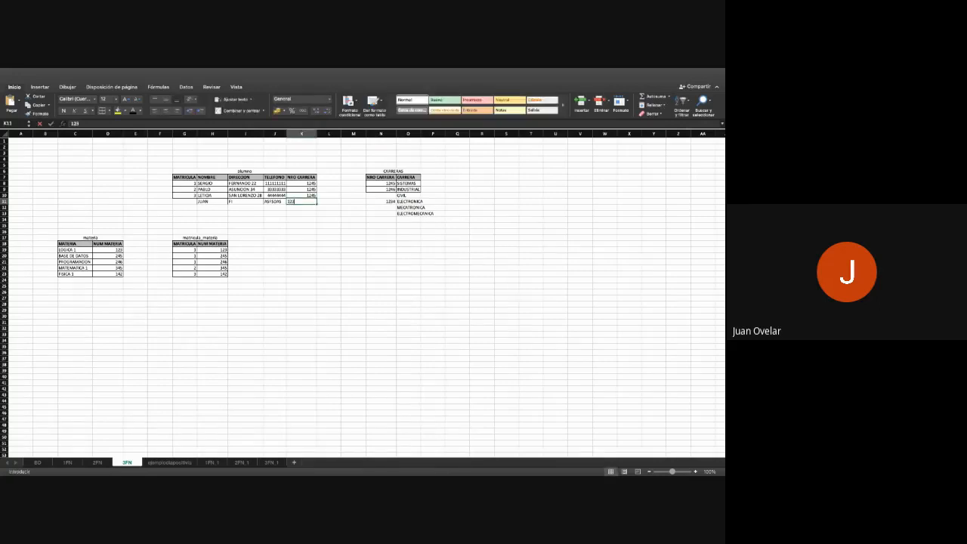
type("4")
key("Return")
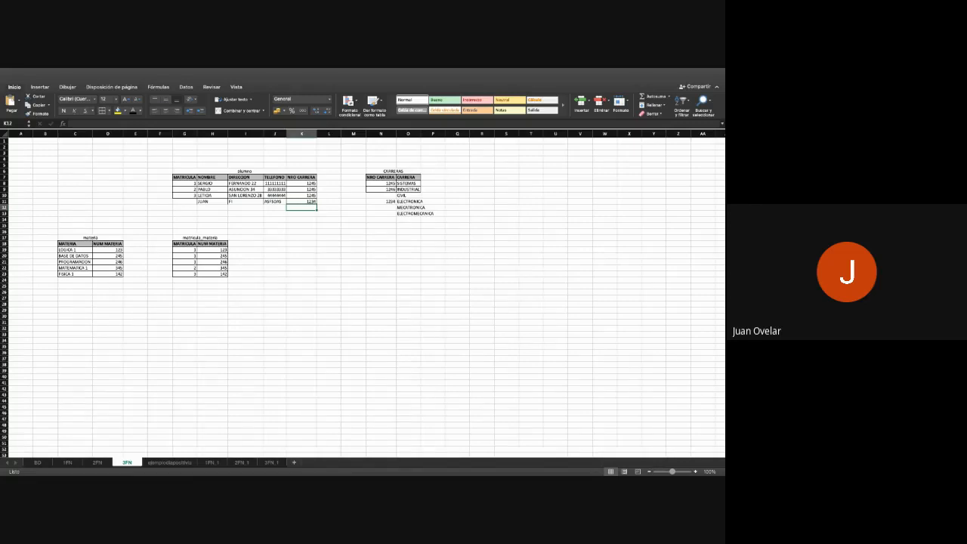
- Compare the original student table on sheet BD with the normalized tables on sheets 3FN and 1FN
left_click(45, 463)
scroll(362, 298, "up", 3)
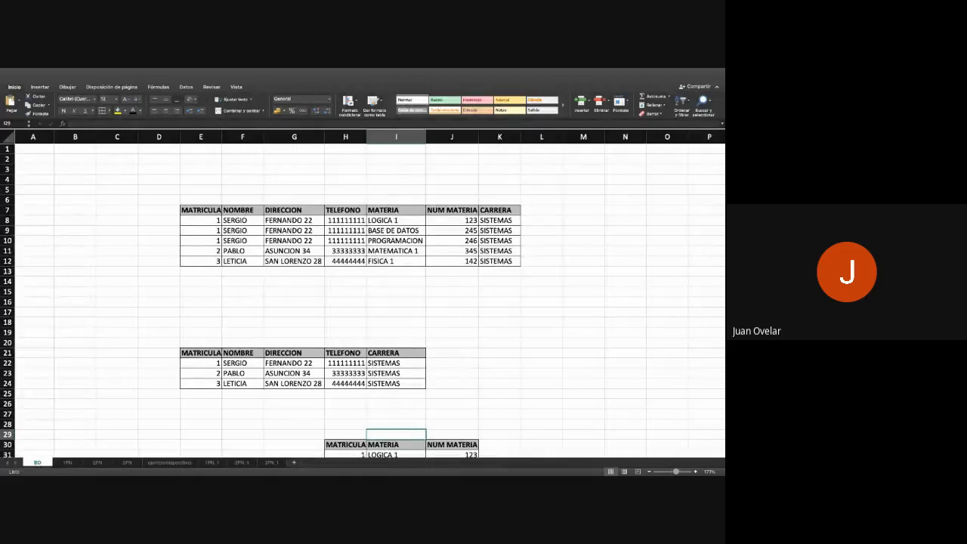
left_click(128, 463)
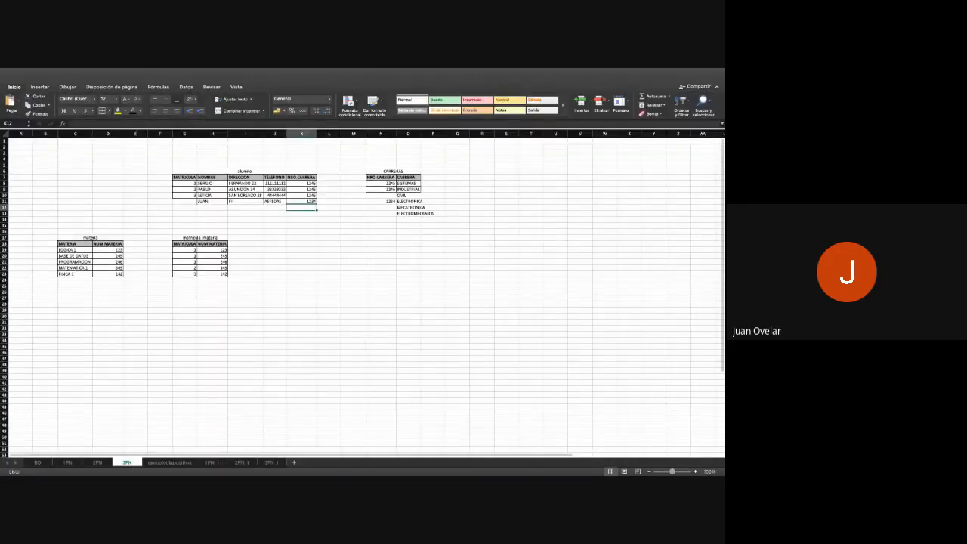
left_click(36, 462)
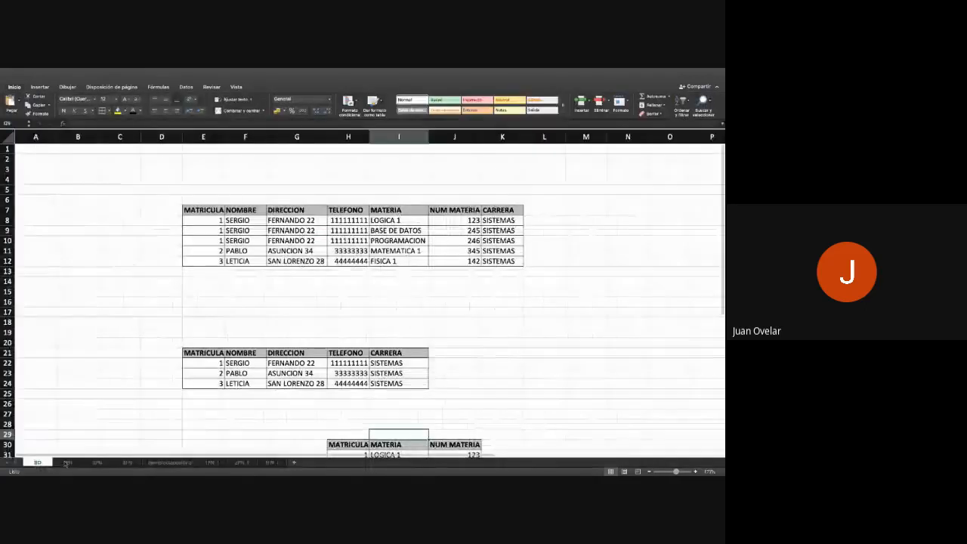
left_click(67, 463)
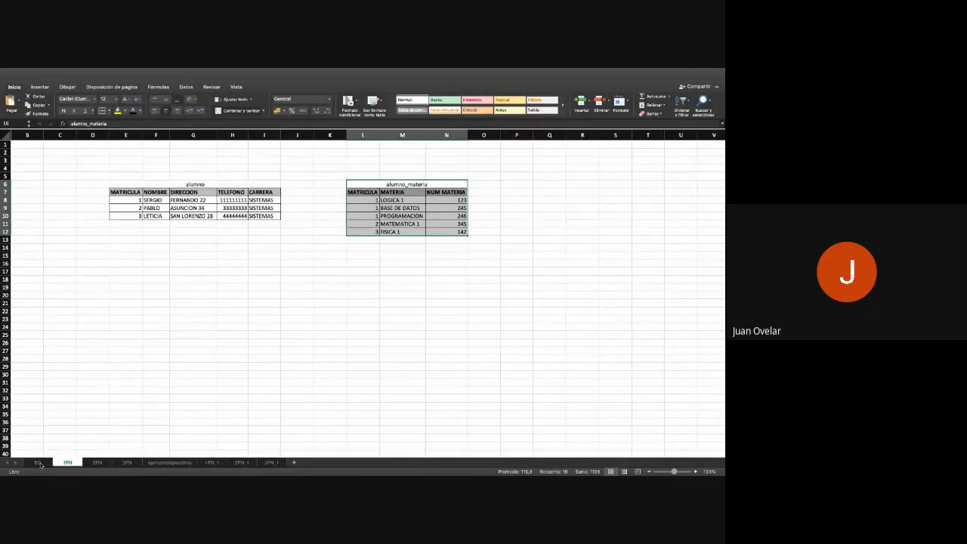
left_click(130, 463)
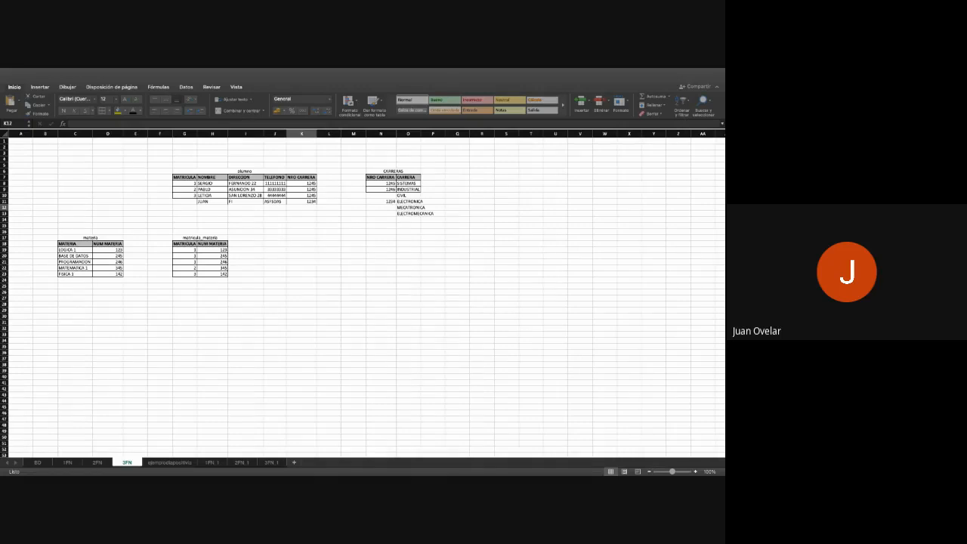
- Examine the repeated student data on sheet BD against the alumno and alumno_materia tables on sheet 1FN
left_click(40, 464)
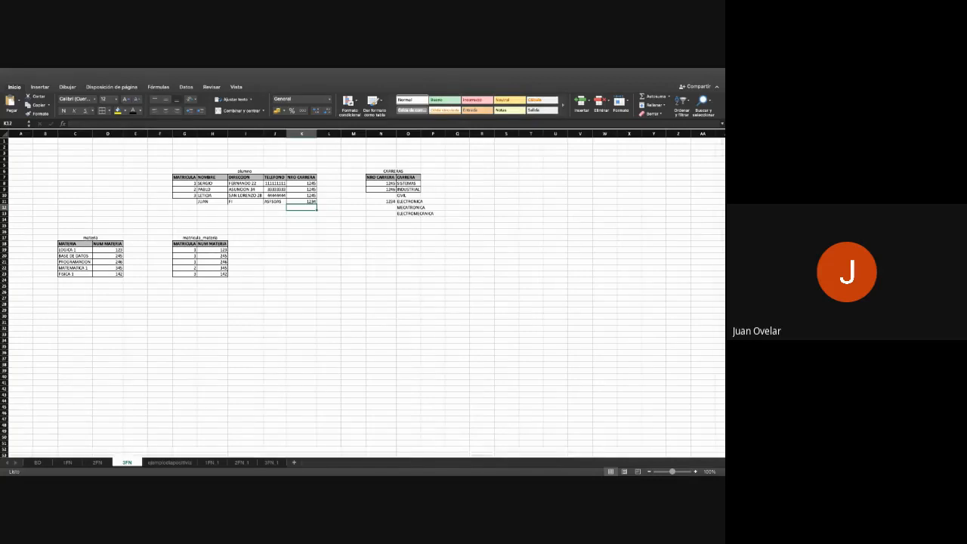
left_click(42, 463)
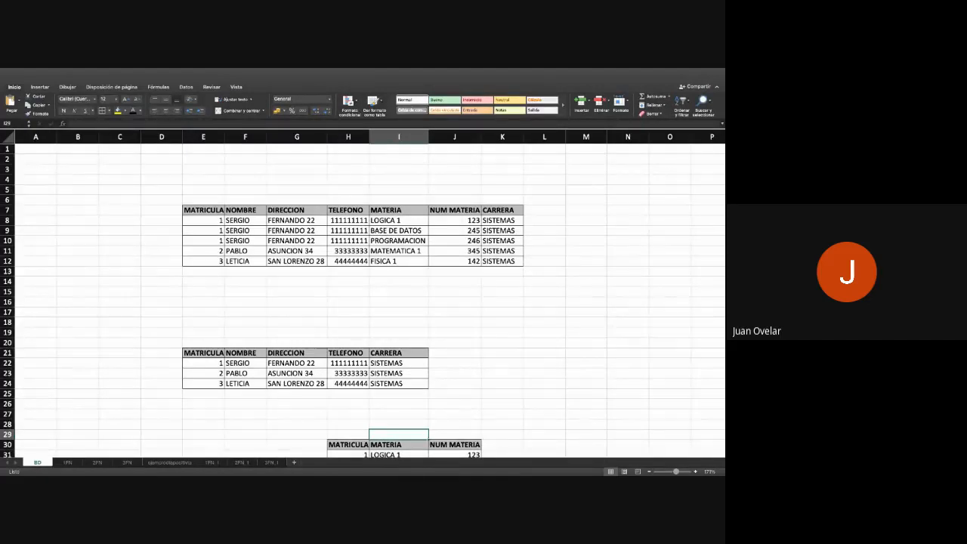
scroll(363, 301, "down", 2)
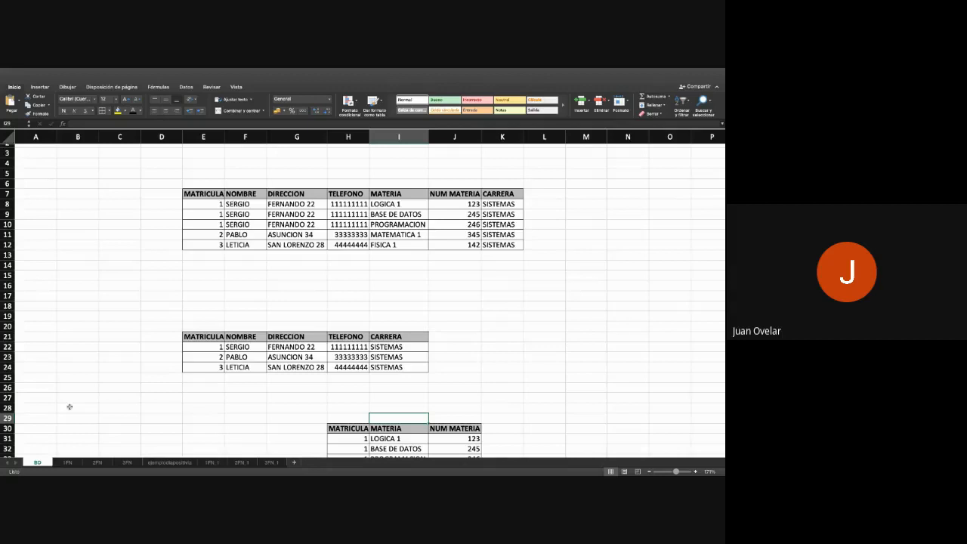
left_click(68, 462)
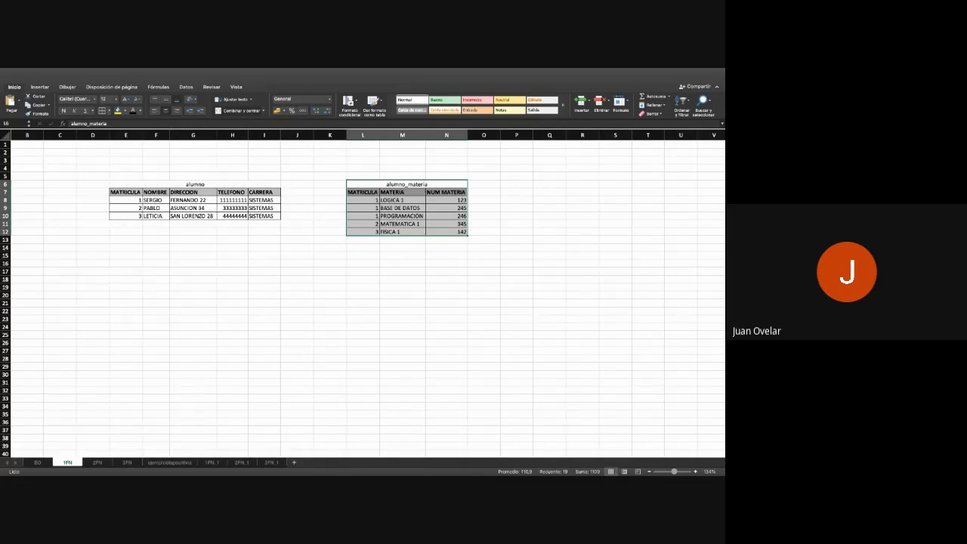
left_click(37, 462)
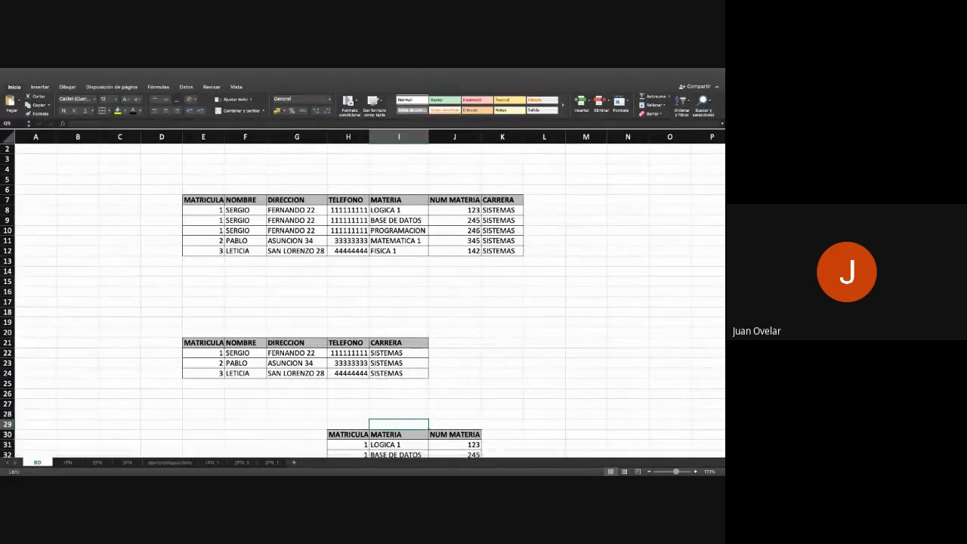
scroll(363, 302, "up", 1)
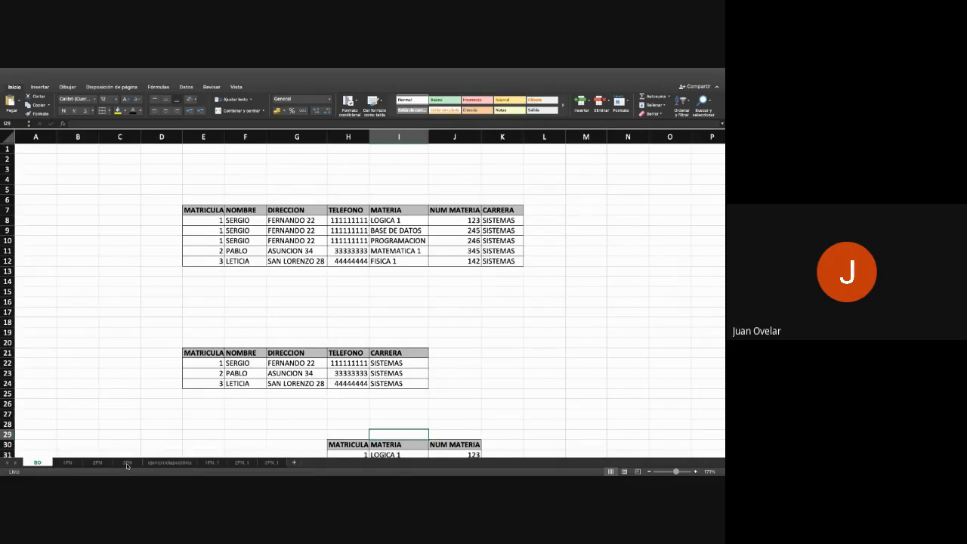
left_click(71, 464)
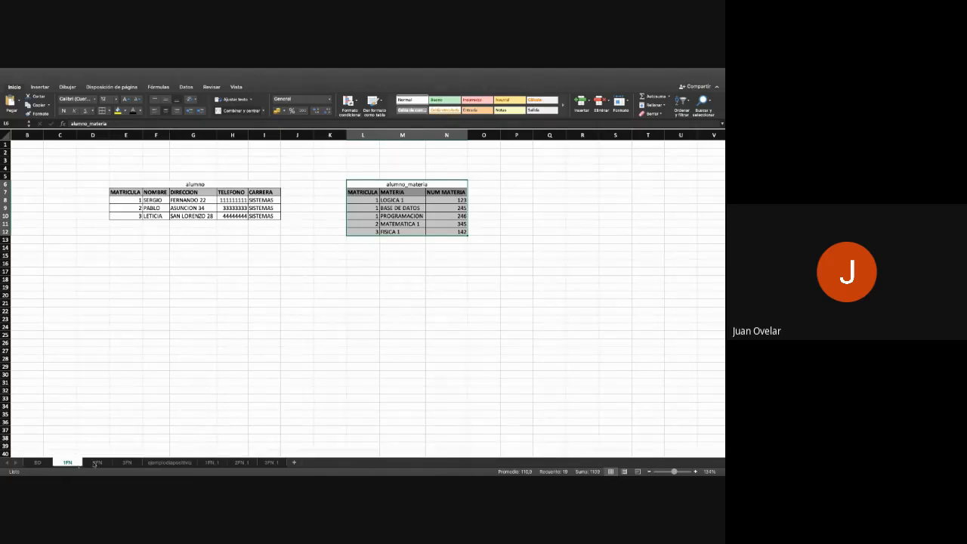
left_click(42, 461)
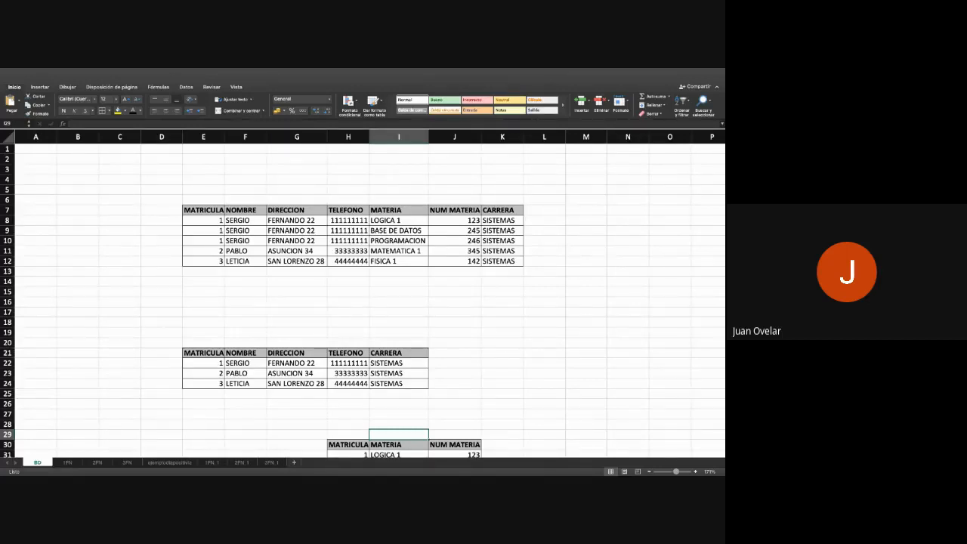
- Review the normalization stages from BD through 1FN, 2FN and 3FN, and return to sheet BD
left_click(68, 462)
left_click(37, 462)
left_click(68, 462)
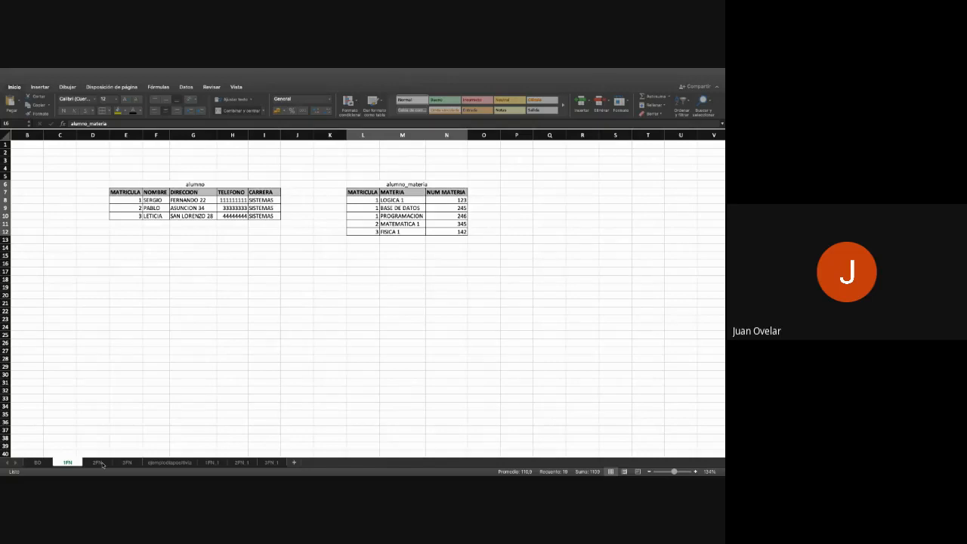
left_click(99, 462)
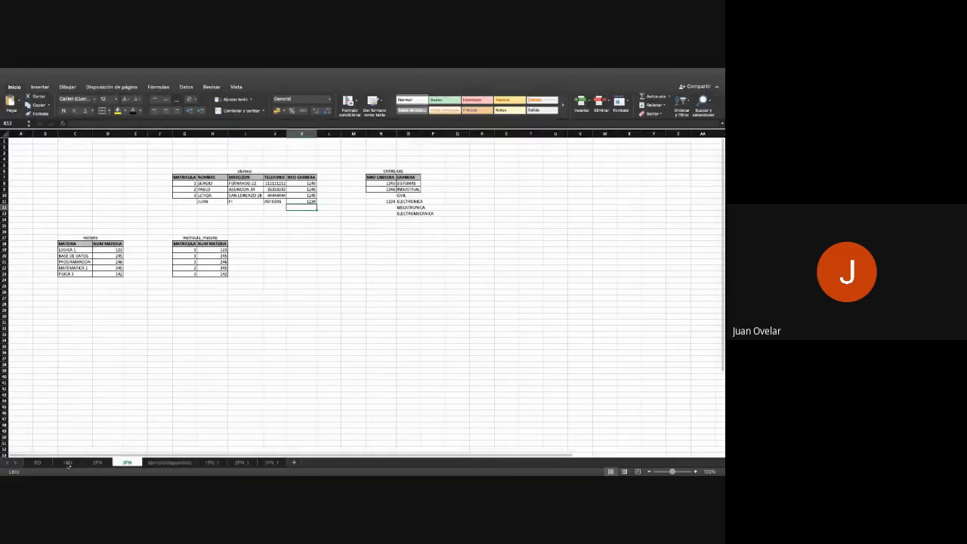
left_click(68, 462)
left_click(37, 462)
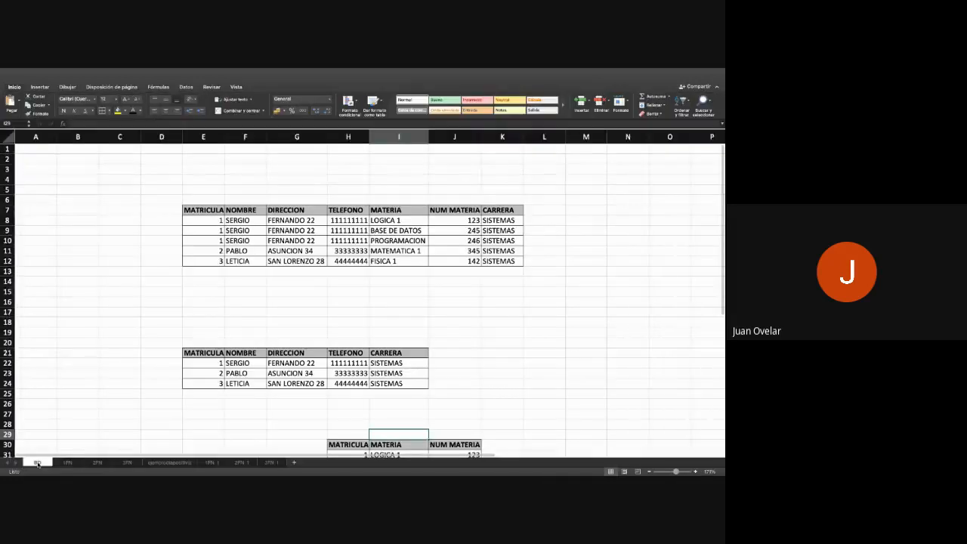